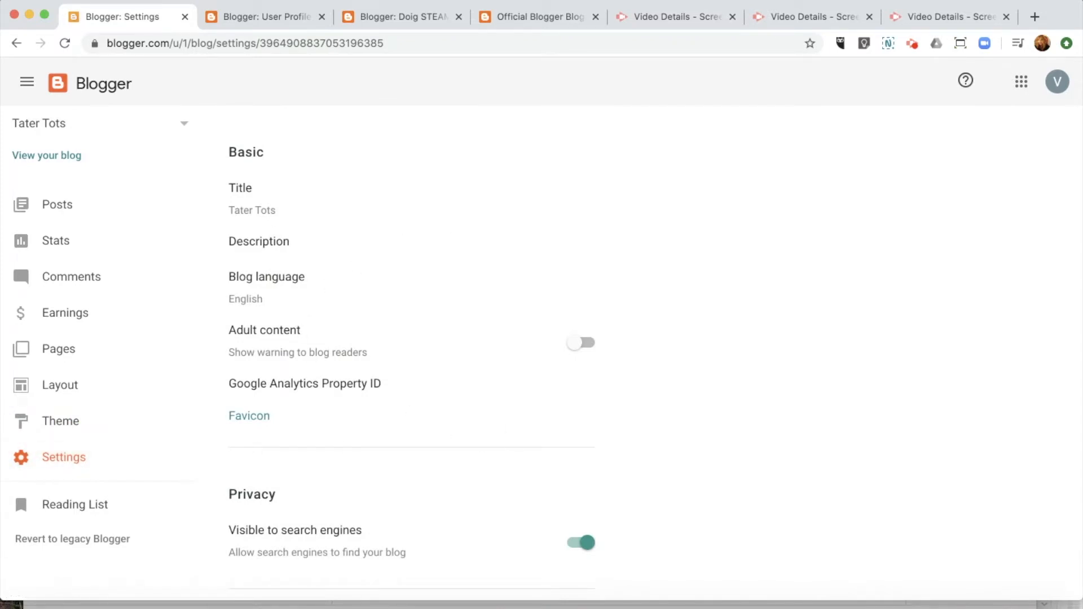
Step: Go down the blog settings to Crawlers and indexing and launch Google Search Console
{"action": "scroll", "coordinate": [425, 396], "scroll_direction": "down", "scroll_amount": 10}
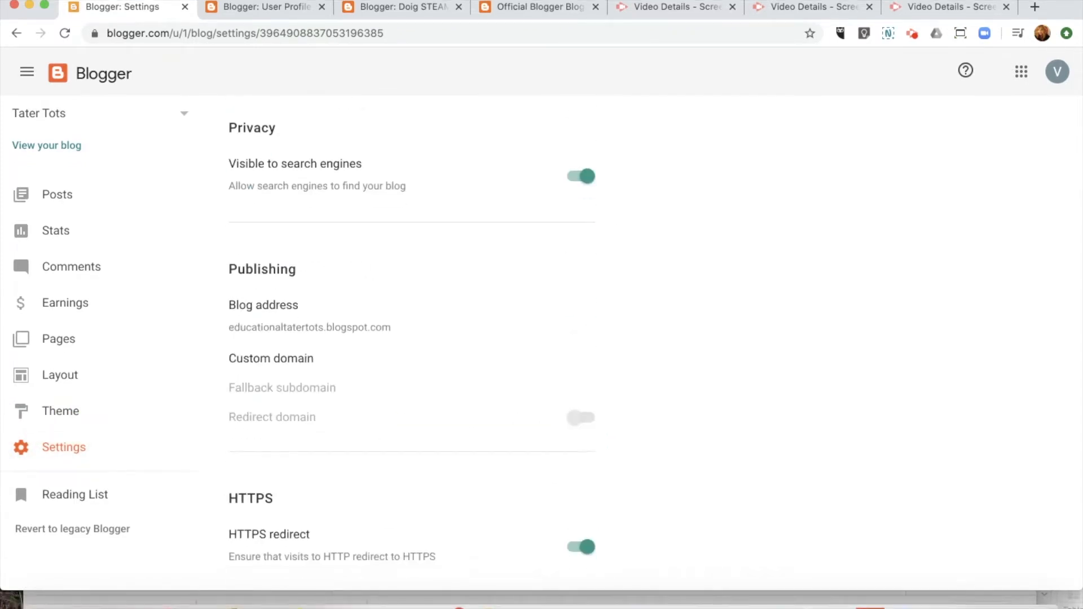
{"action": "scroll", "coordinate": [412, 339], "scroll_direction": "down", "scroll_amount": 5}
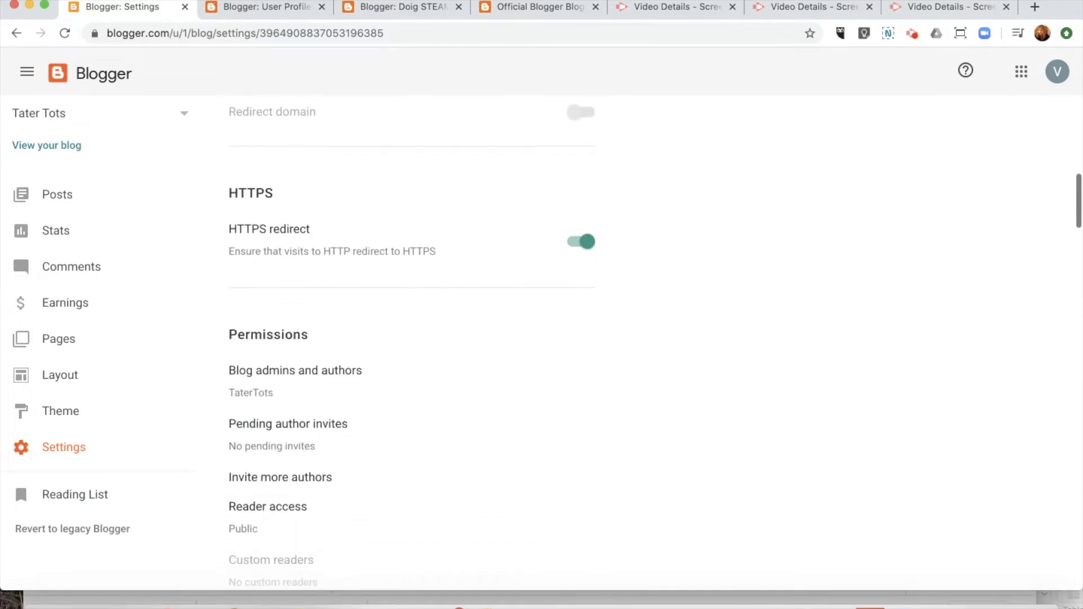
{"action": "scroll", "coordinate": [412, 339], "scroll_direction": "down", "scroll_amount": 4}
{"action": "scroll", "coordinate": [412, 339], "scroll_direction": "down", "scroll_amount": 2}
{"action": "scroll", "coordinate": [412, 442], "scroll_direction": "down", "scroll_amount": 10}
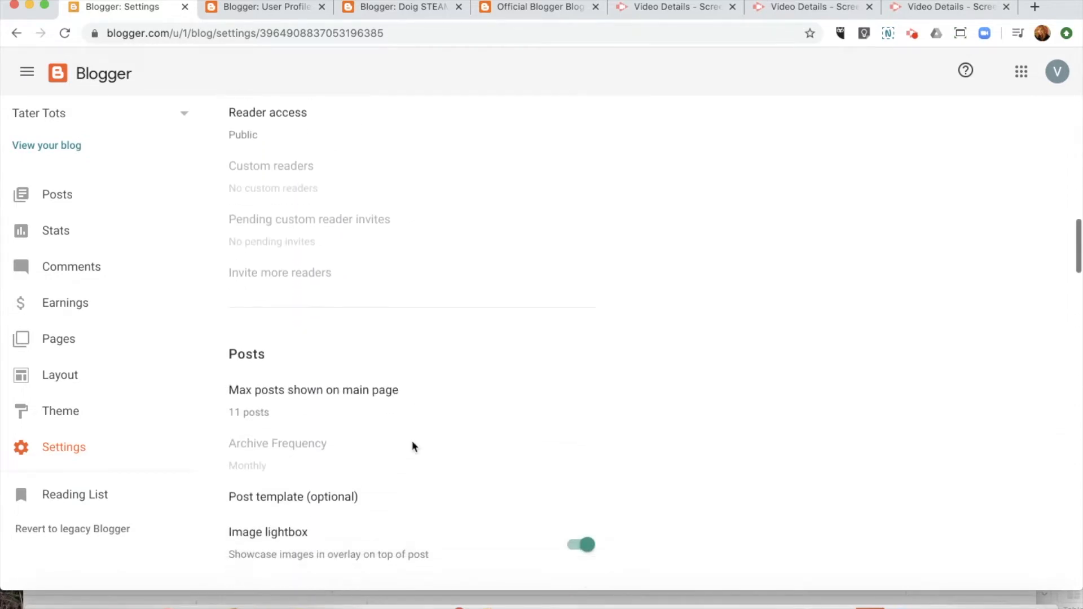
{"action": "scroll", "coordinate": [412, 339], "scroll_direction": "down", "scroll_amount": 6}
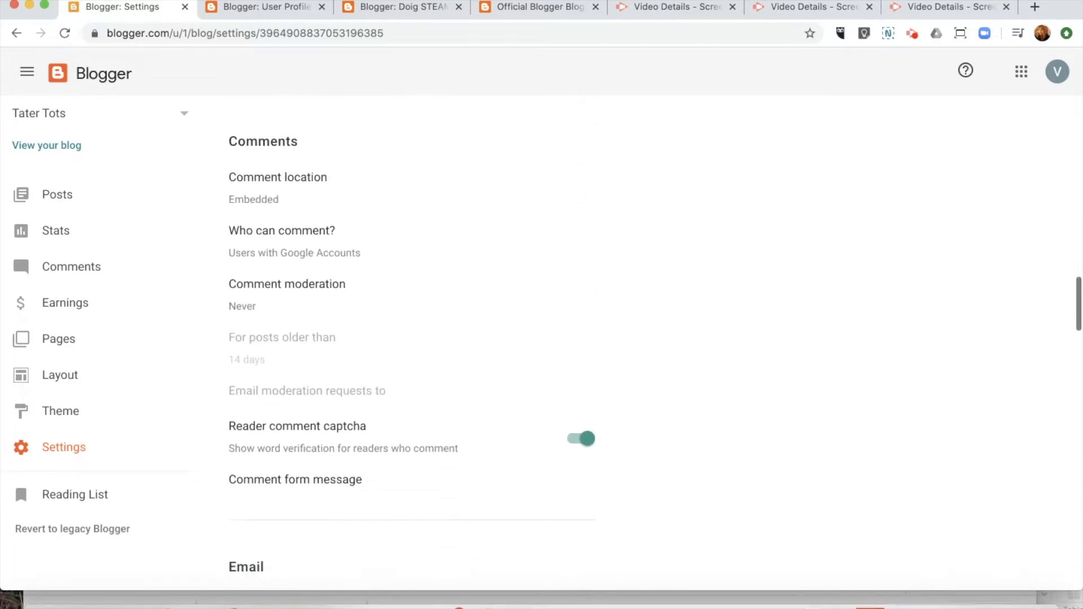
{"action": "scroll", "coordinate": [412, 338], "scroll_direction": "down", "scroll_amount": 1}
{"action": "scroll", "coordinate": [412, 338], "scroll_direction": "down", "scroll_amount": 14}
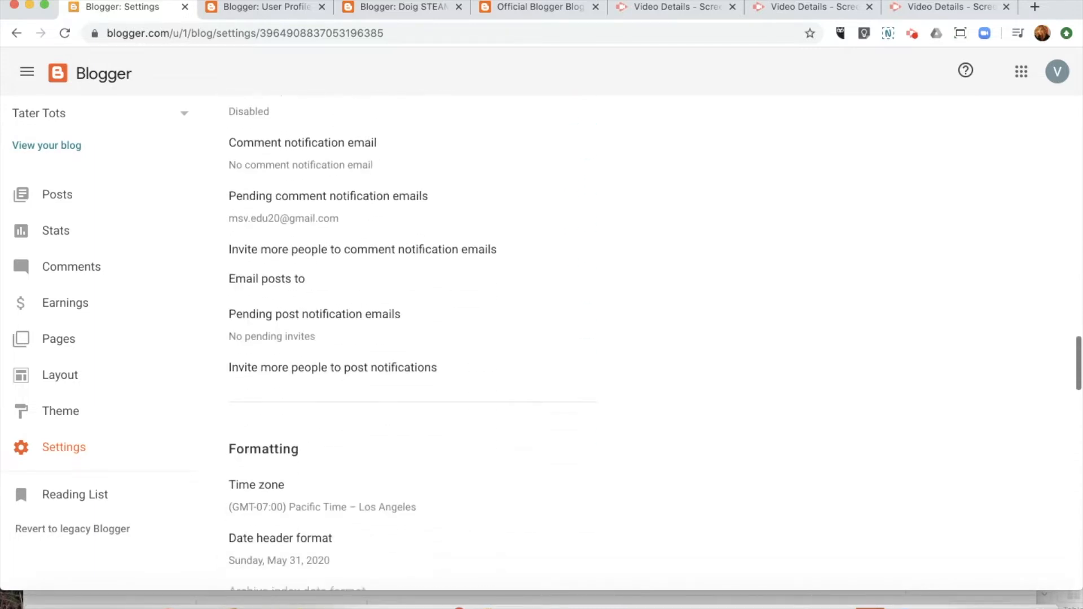
{"action": "scroll", "coordinate": [412, 339], "scroll_direction": "down", "scroll_amount": 9}
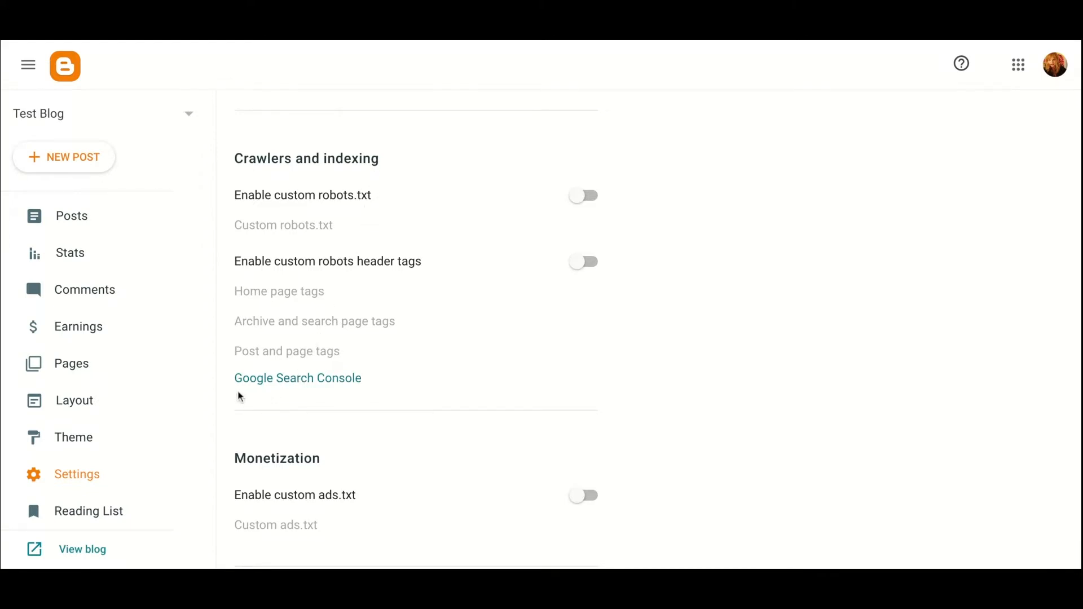
{"action": "left_click", "coordinate": [317, 384]}
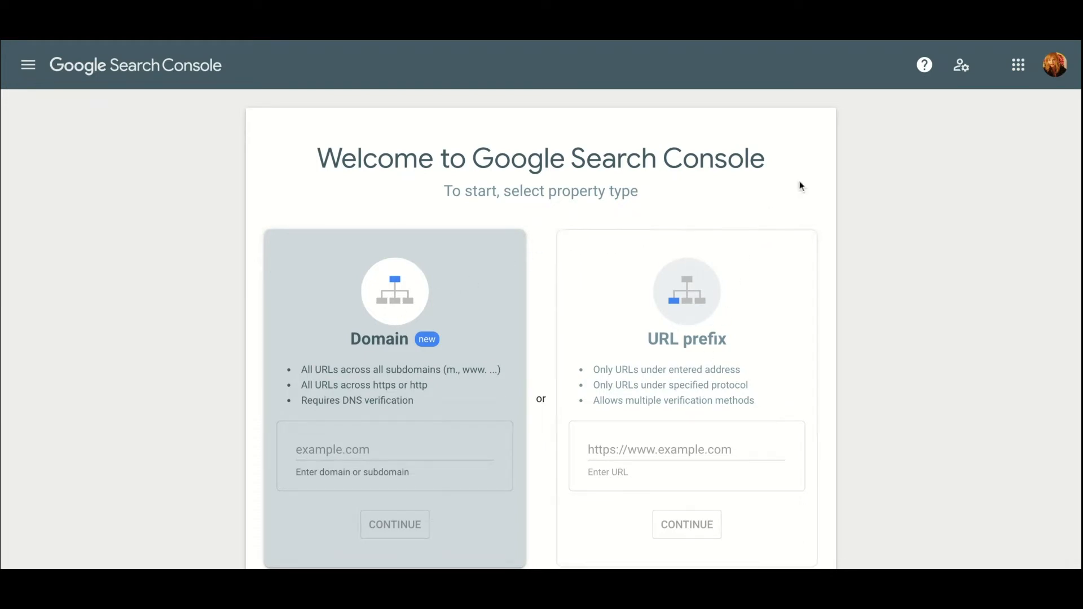
Step: Reach the SEO Starter Guide through Help's 'Getting started, for beginners' article
{"action": "left_click", "coordinate": [924, 65]}
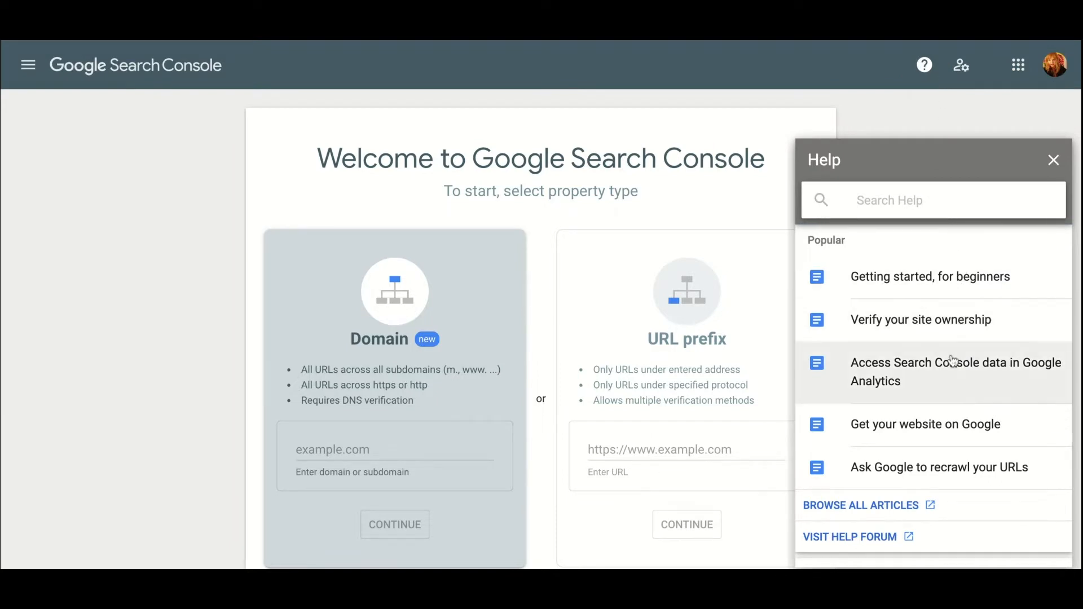
{"action": "left_click", "coordinate": [957, 295]}
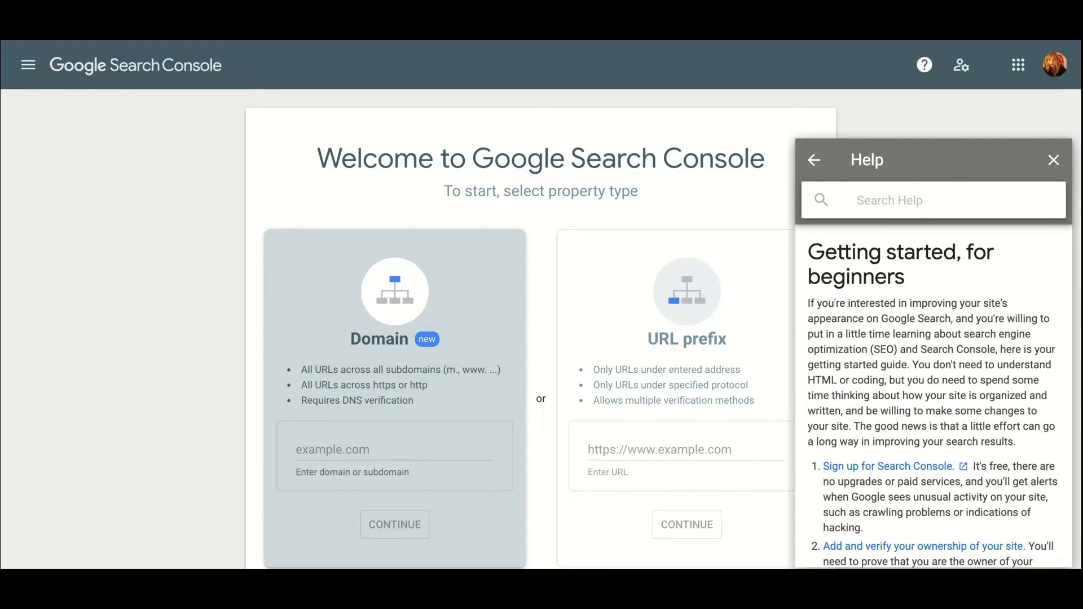
{"action": "scroll", "coordinate": [959, 481], "scroll_direction": "down", "scroll_amount": 2}
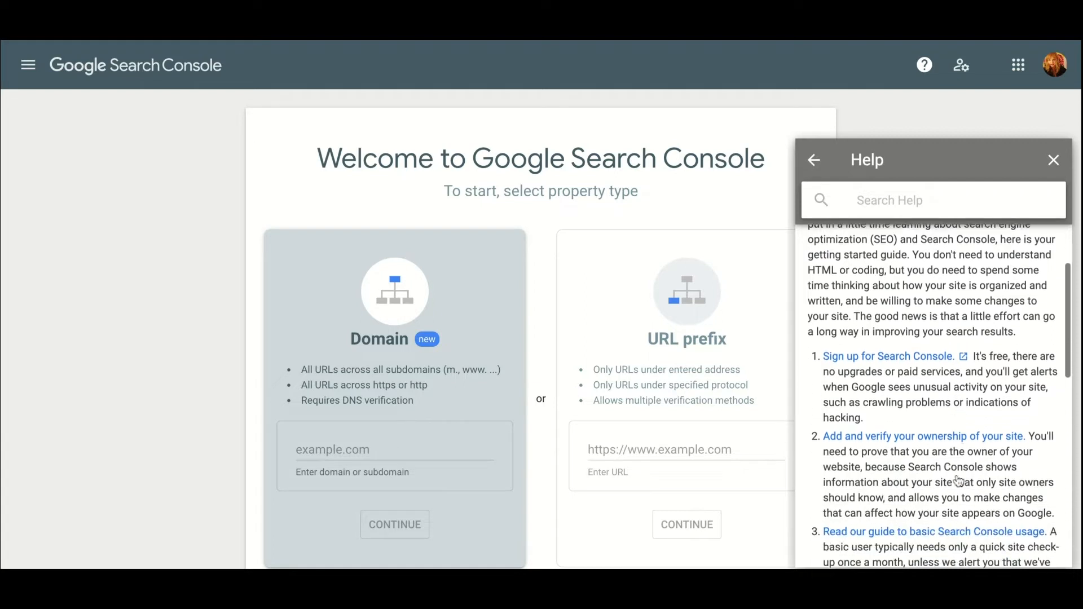
{"action": "scroll", "coordinate": [959, 481], "scroll_direction": "down", "scroll_amount": 3}
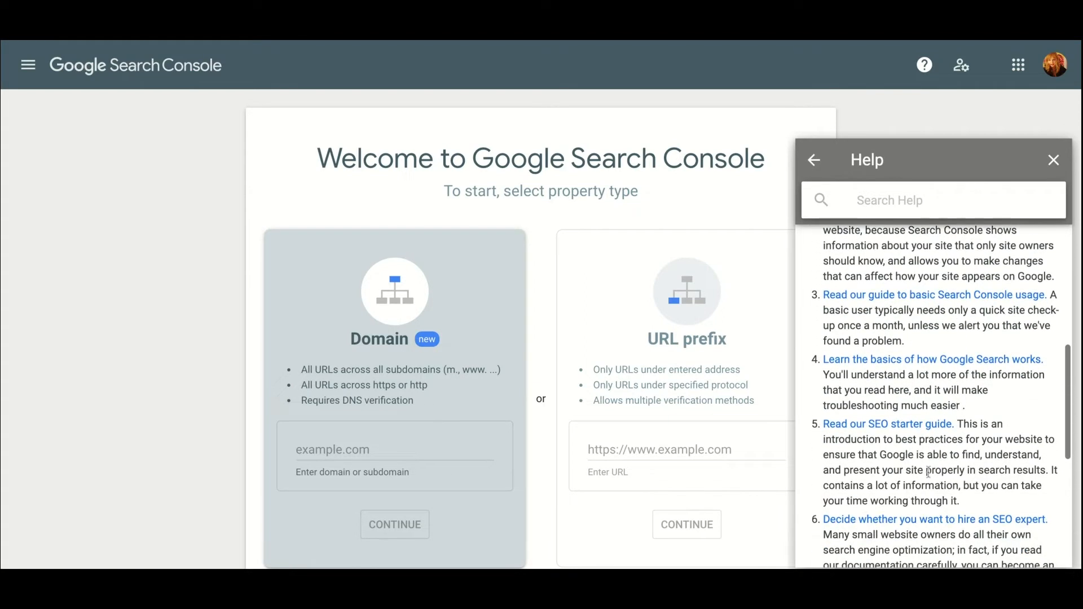
{"action": "left_click", "coordinate": [902, 430]}
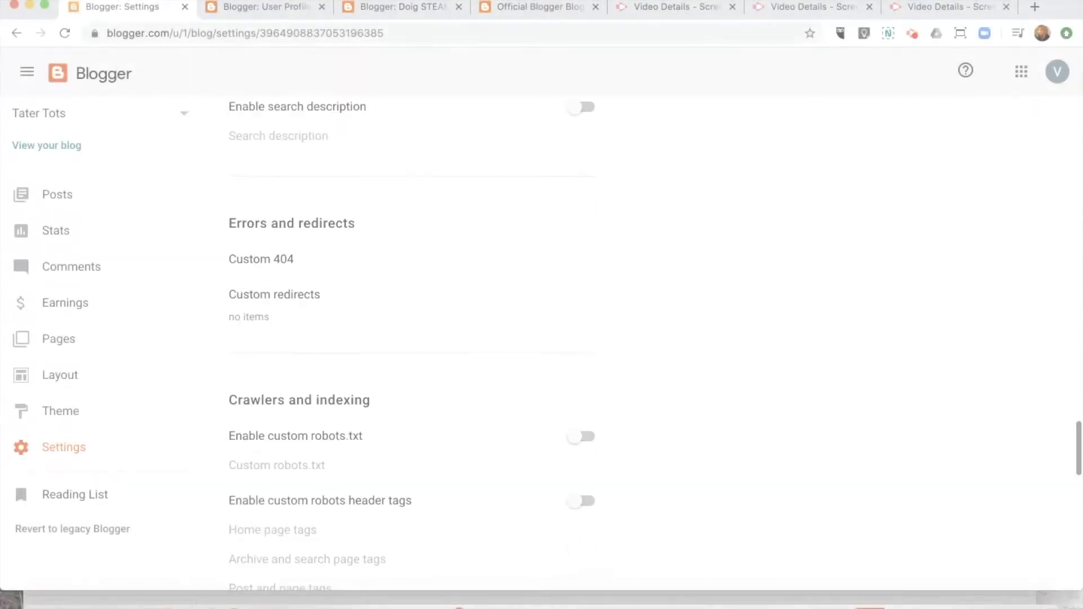
Step: Glance at the Reading List, then show the Tater Tots posts list
{"action": "scroll", "coordinate": [412, 339], "scroll_direction": "down", "scroll_amount": 4}
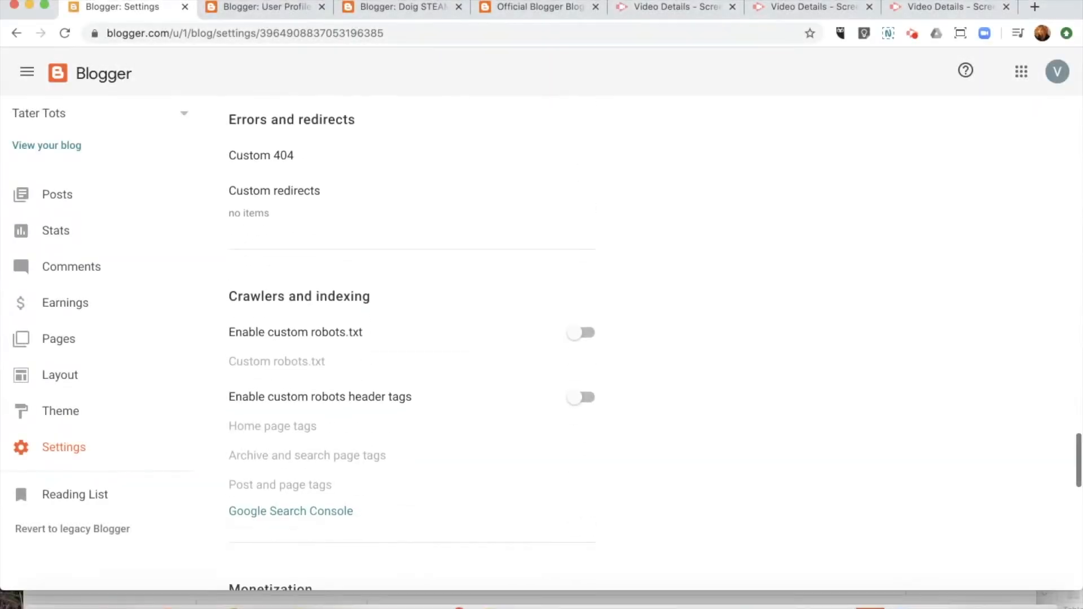
{"action": "scroll", "coordinate": [283, 387], "scroll_direction": "down", "scroll_amount": 4}
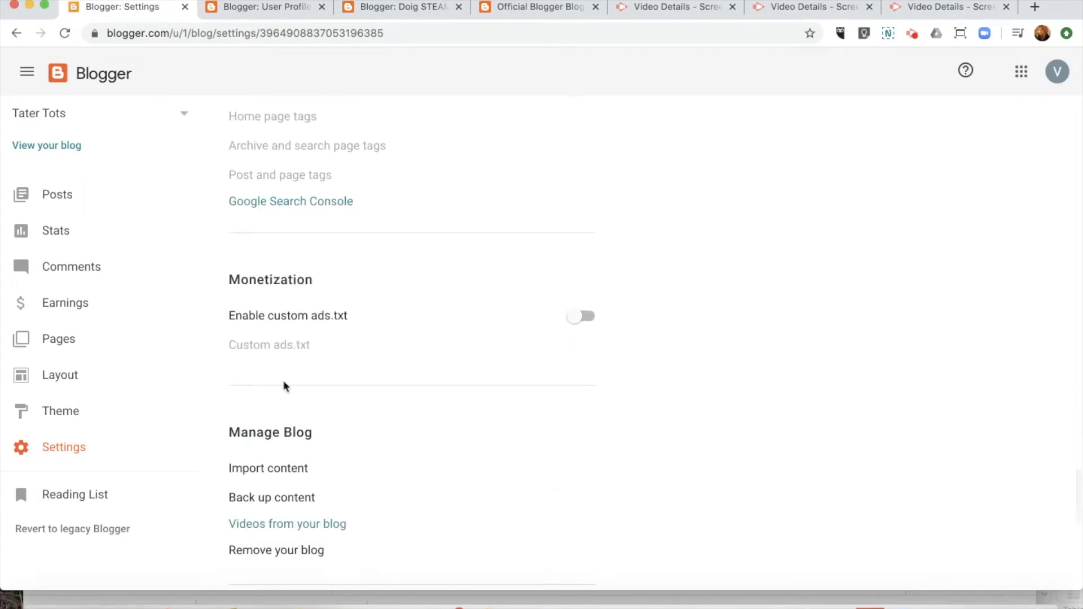
{"action": "left_click", "coordinate": [71, 500]}
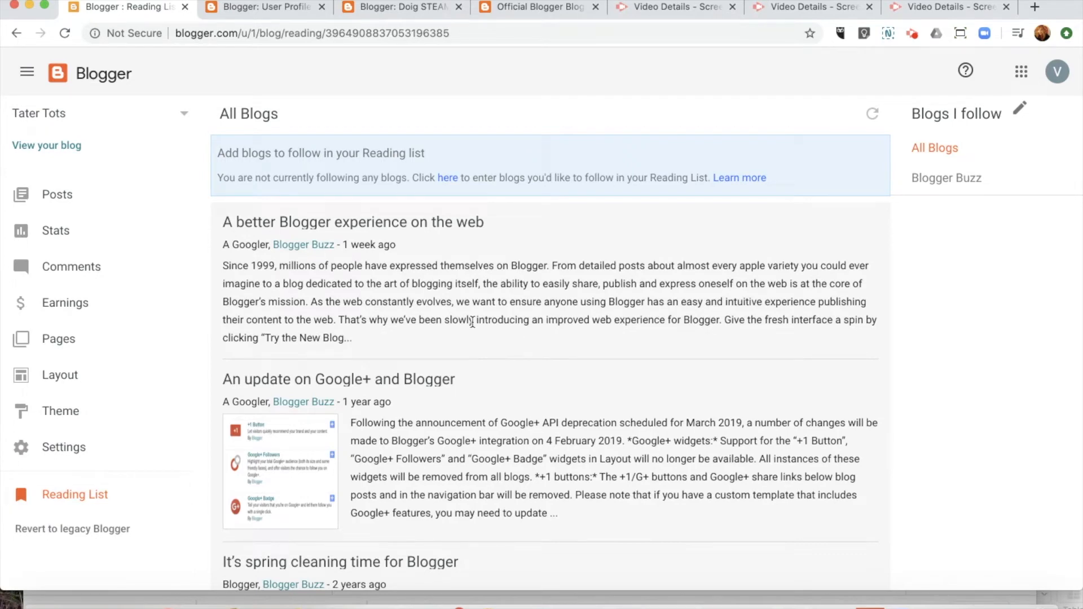
{"action": "left_click", "coordinate": [62, 202]}
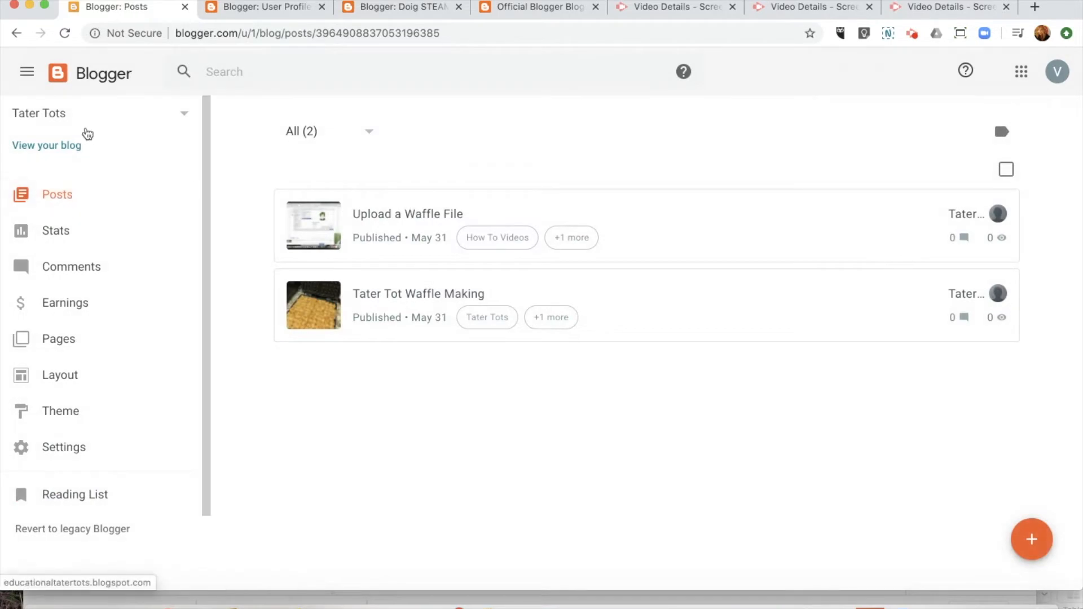
Step: View the published Tater Tots blog in a new tab and scroll through its posts
{"action": "left_click", "coordinate": [62, 148]}
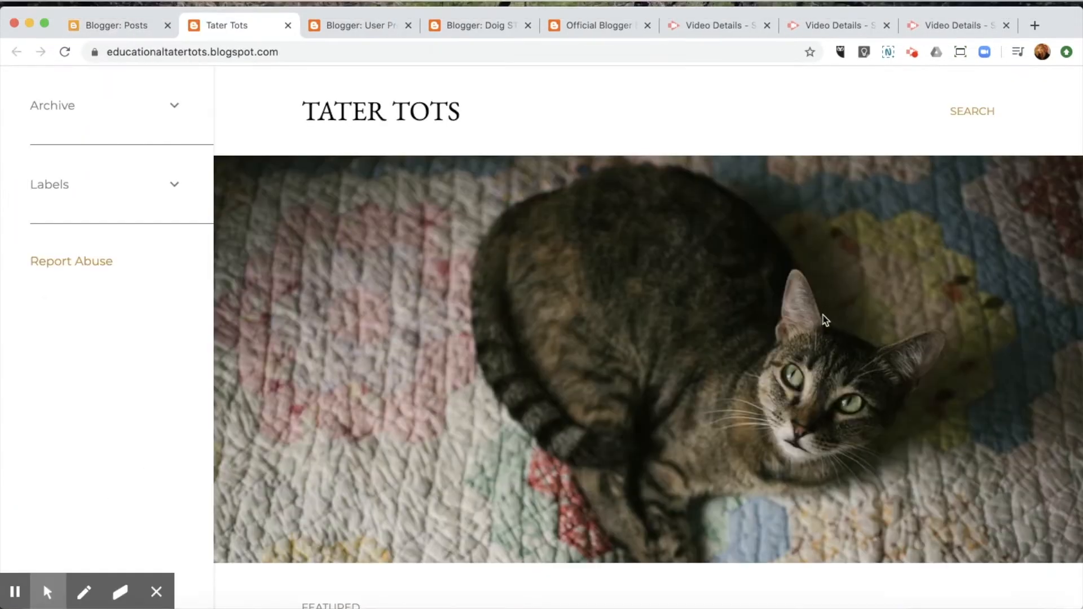
{"action": "scroll", "coordinate": [826, 320], "scroll_direction": "down", "scroll_amount": 10}
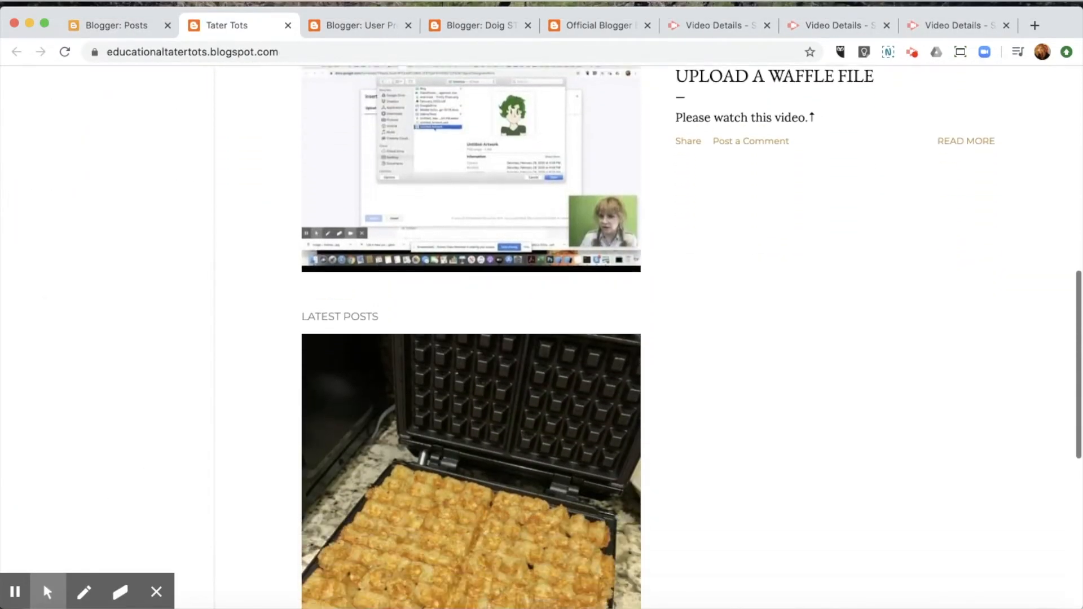
{"action": "scroll", "coordinate": [471, 338], "scroll_direction": "down", "scroll_amount": 5}
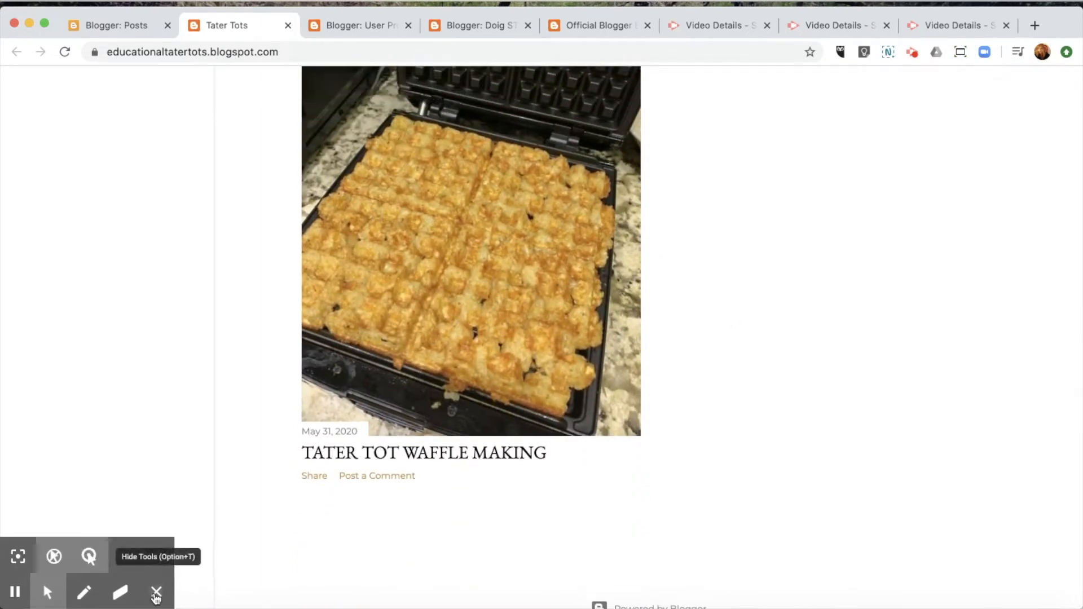
{"action": "left_click", "coordinate": [157, 592]}
{"action": "scroll", "coordinate": [709, 501], "scroll_direction": "up", "scroll_amount": 15}
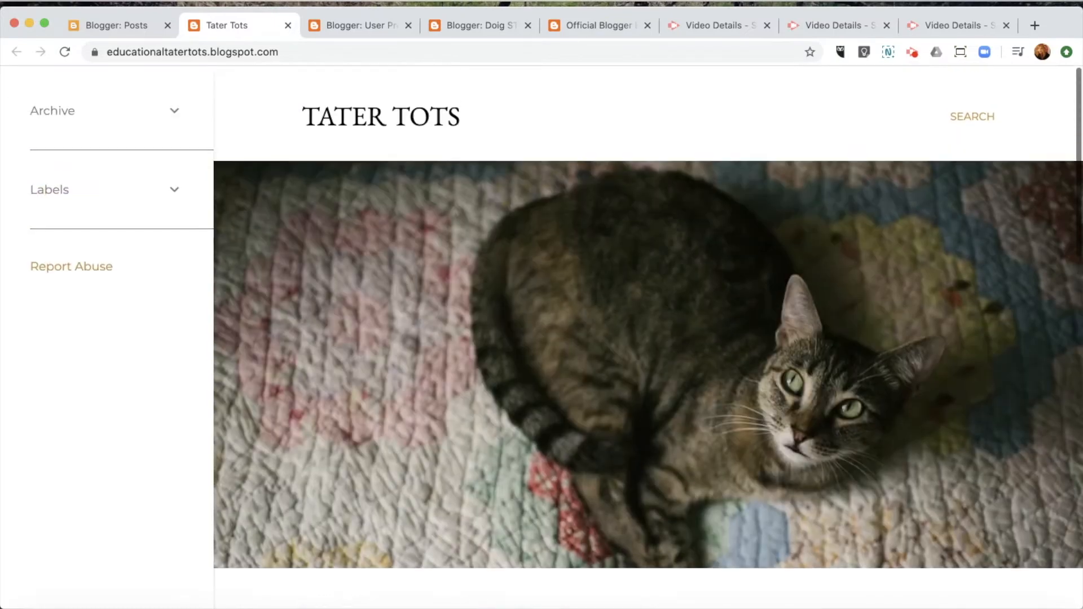
Step: Filter the blog by the How To Videos label, expand the Archive, and return to Blogger
{"action": "left_click", "coordinate": [175, 185]}
{"action": "left_click", "coordinate": [108, 212]}
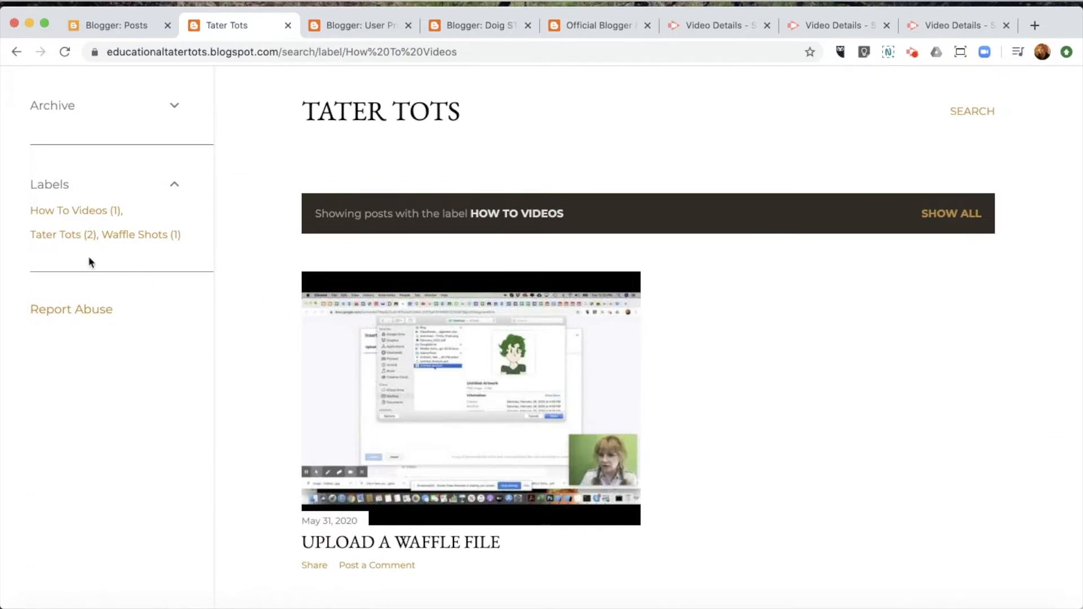
{"action": "left_click", "coordinate": [175, 105]}
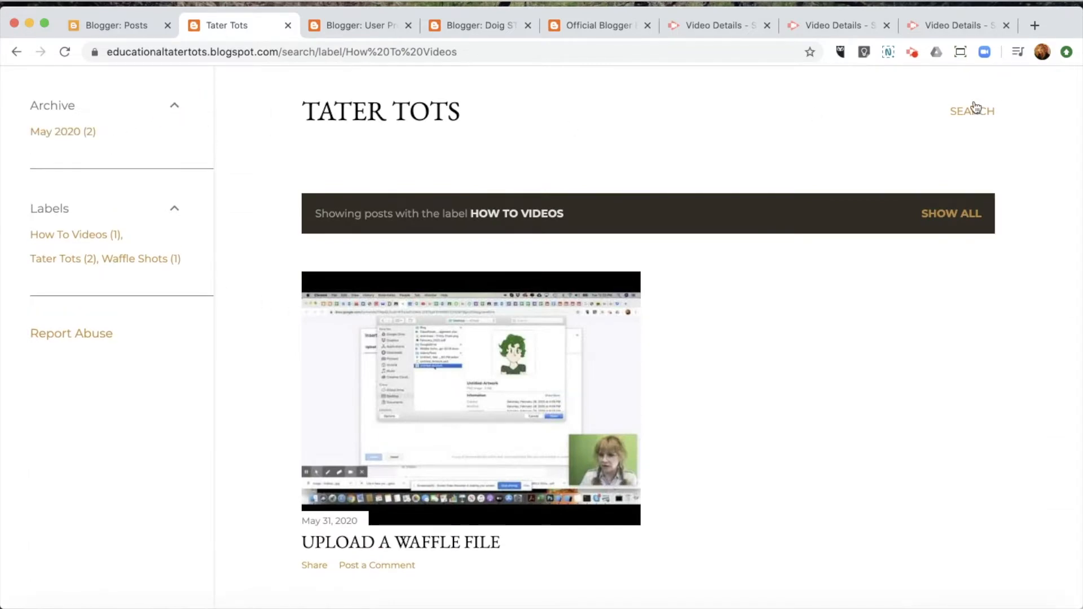
{"action": "scroll", "coordinate": [900, 392], "scroll_direction": "down", "scroll_amount": 5}
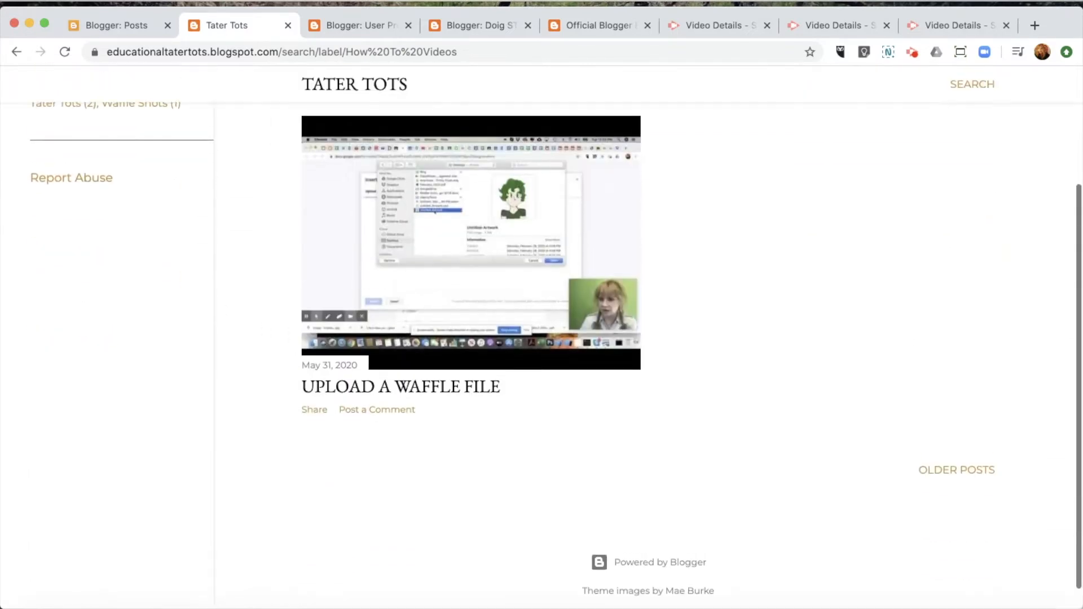
{"action": "scroll", "coordinate": [648, 338], "scroll_direction": "up", "scroll_amount": 5}
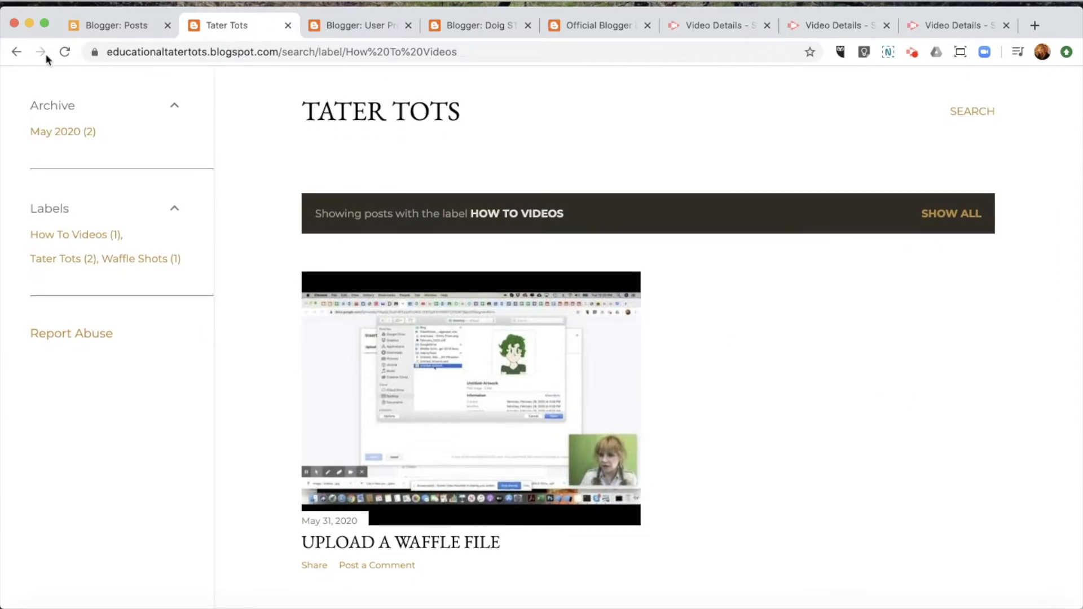
{"action": "left_click", "coordinate": [110, 24]}
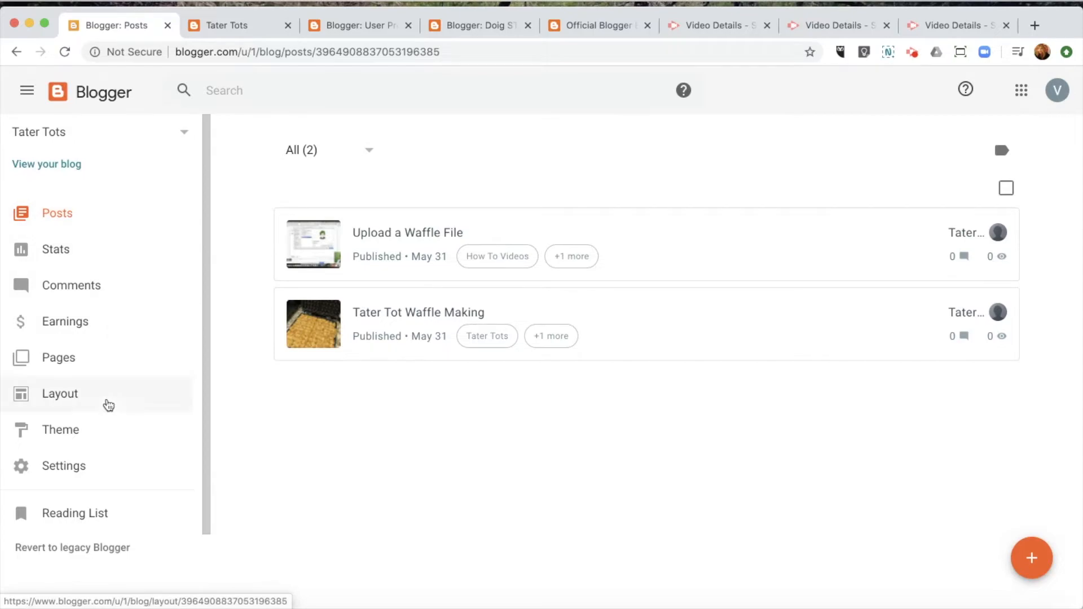
Step: On the Layout page, move Blog Archive above About Me and Labels to the sidebar's top
{"action": "left_click", "coordinate": [68, 398]}
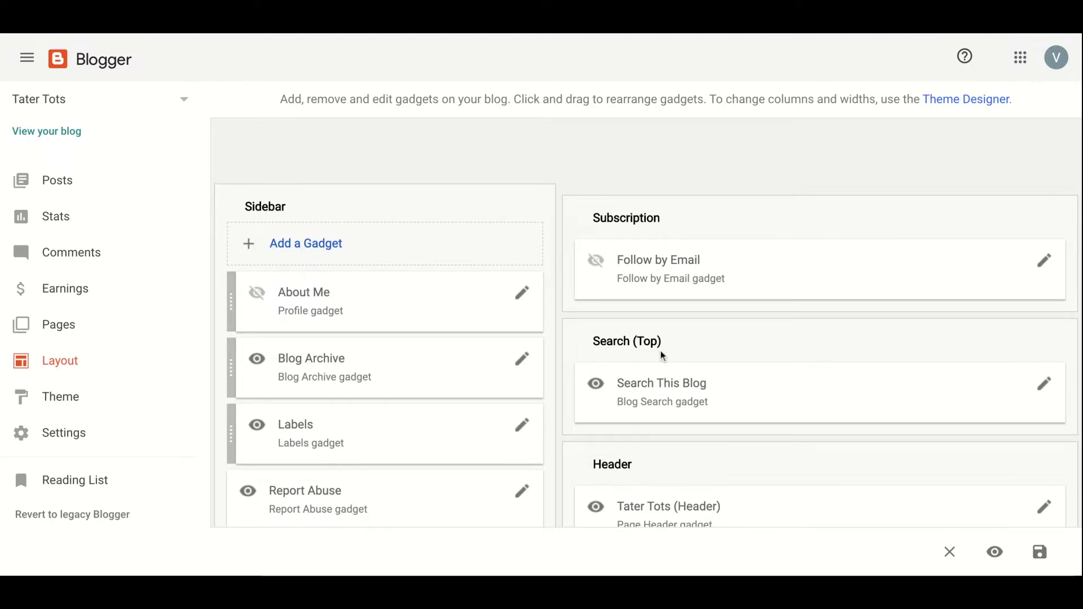
{"action": "left_click_drag", "start_coordinate": [231, 376], "coordinate": [237, 302]}
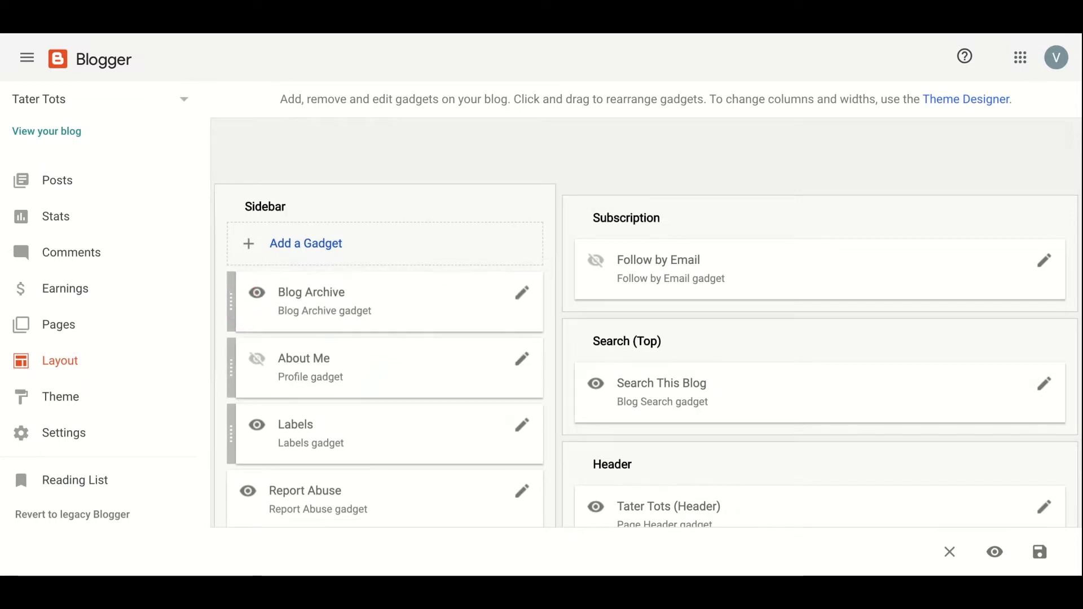
{"action": "left_click_drag", "start_coordinate": [235, 433], "coordinate": [236, 282]}
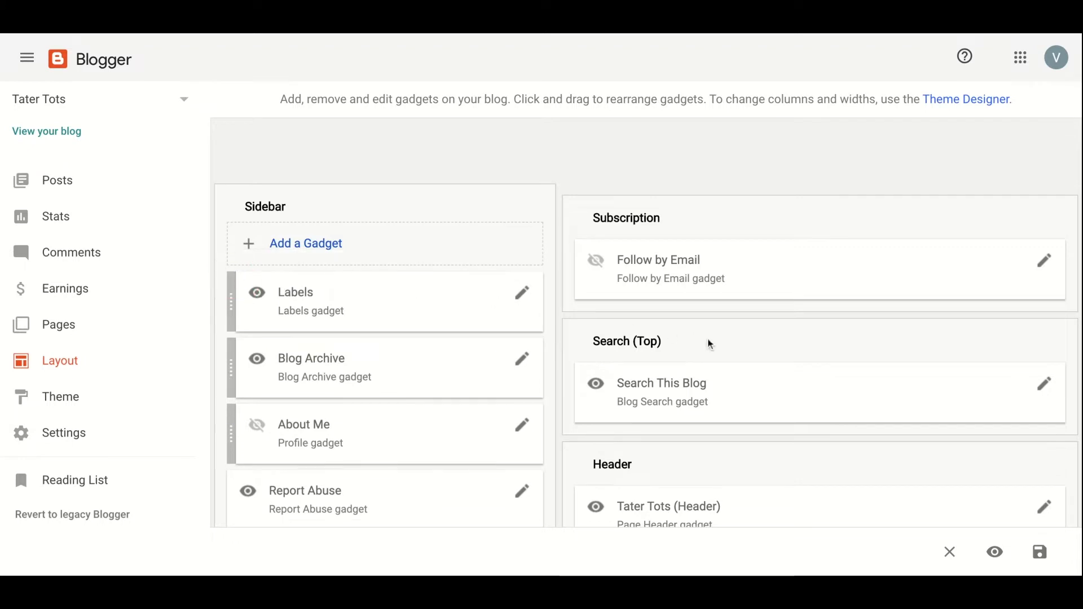
Step: Open the Tater Tots Header gadget, then the footer's Attribution gadget for editing
{"action": "scroll", "coordinate": [925, 381], "scroll_direction": "down", "scroll_amount": 3}
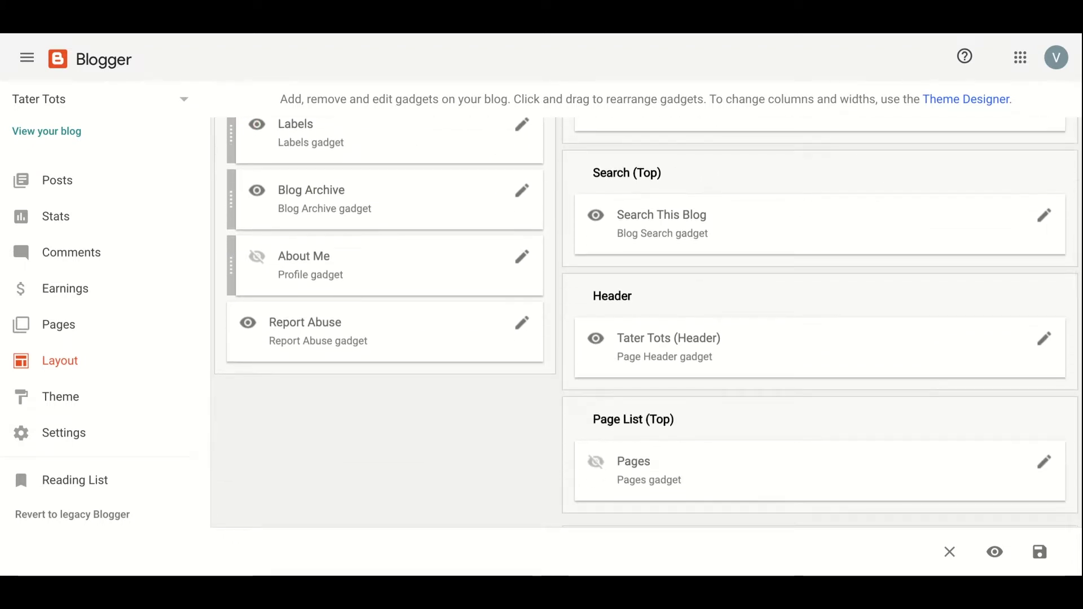
{"action": "scroll", "coordinate": [1010, 307], "scroll_direction": "down", "scroll_amount": 1}
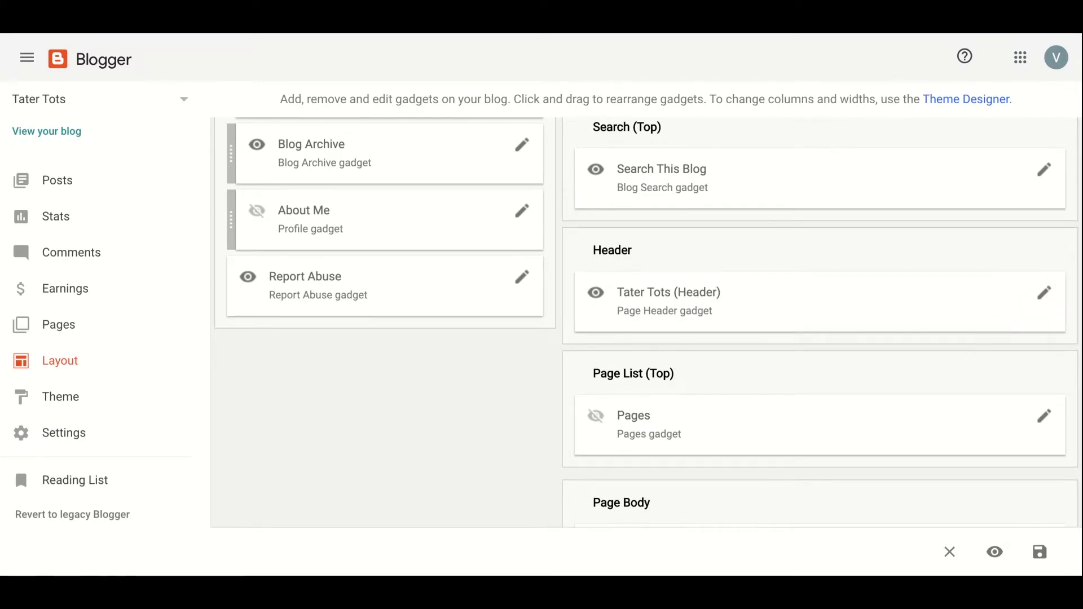
{"action": "left_click", "coordinate": [1037, 295]}
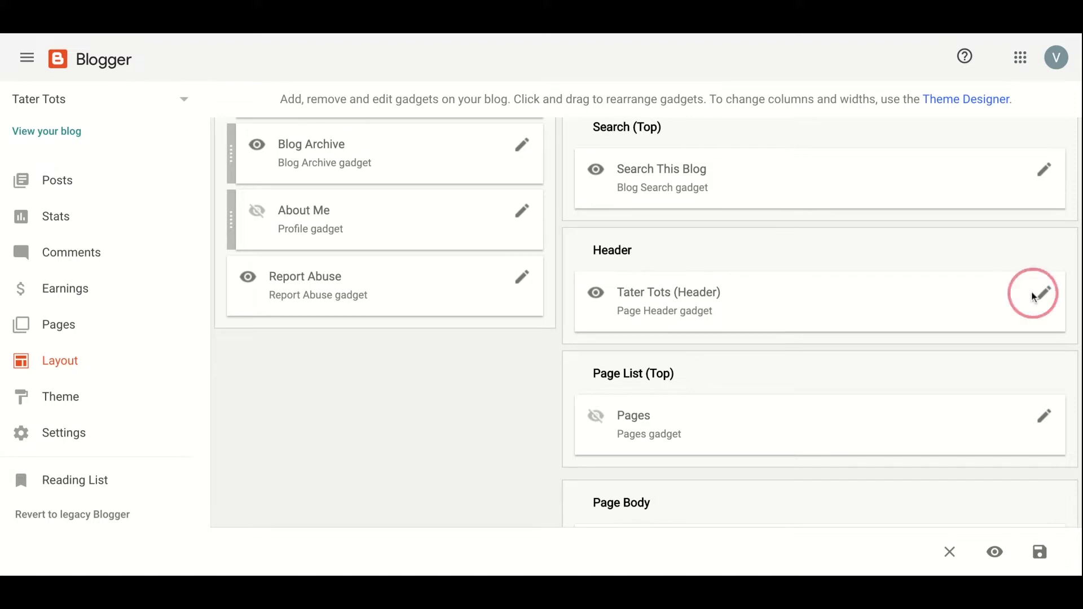
{"action": "scroll", "coordinate": [801, 330], "scroll_direction": "down", "scroll_amount": 5}
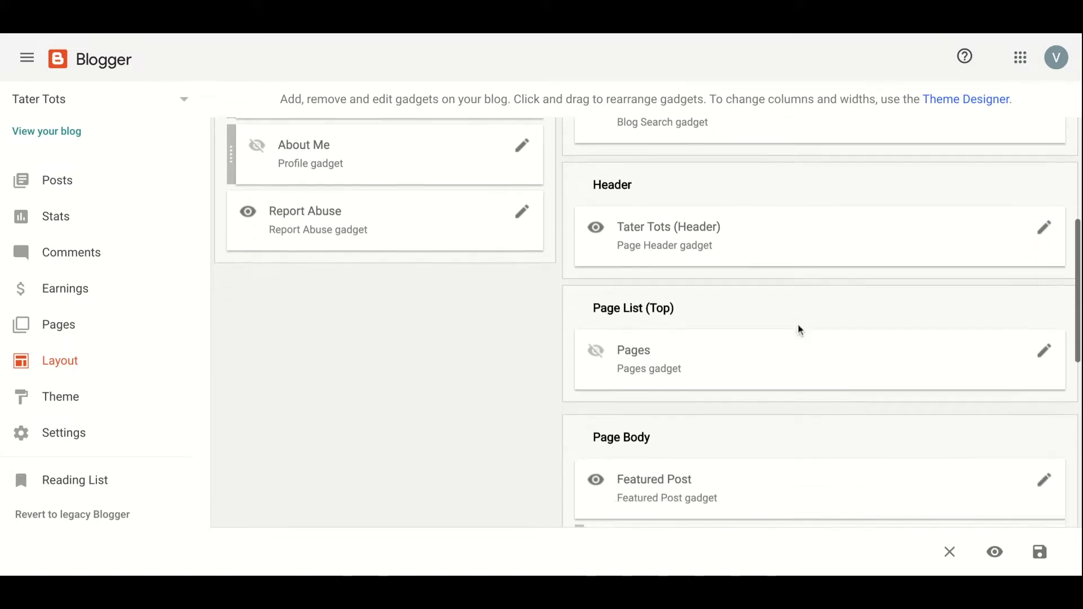
{"action": "scroll", "coordinate": [801, 330], "scroll_direction": "down", "scroll_amount": 4}
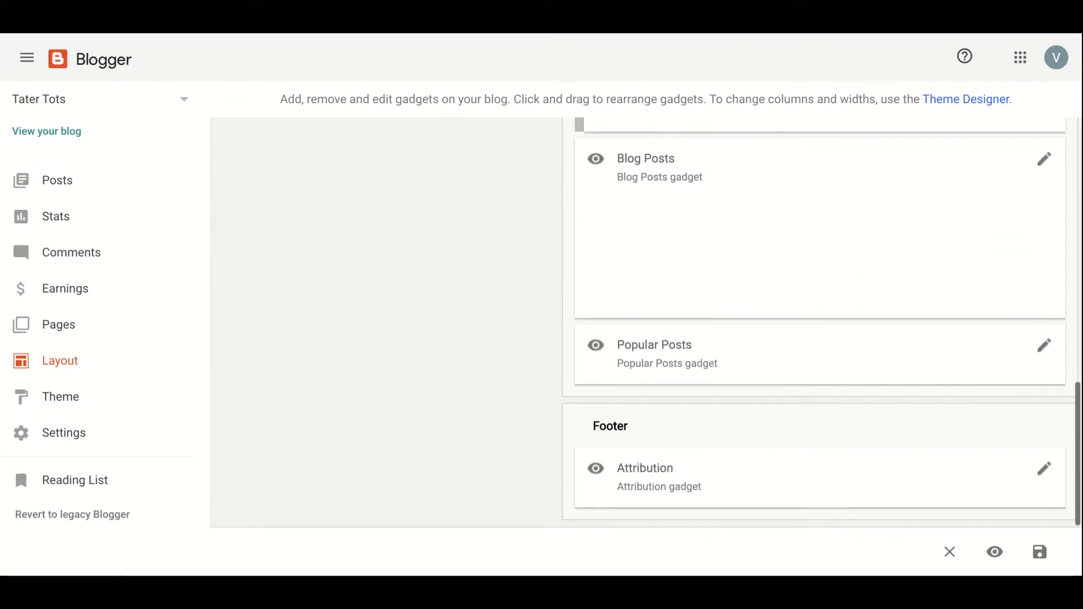
{"action": "left_click", "coordinate": [1045, 472]}
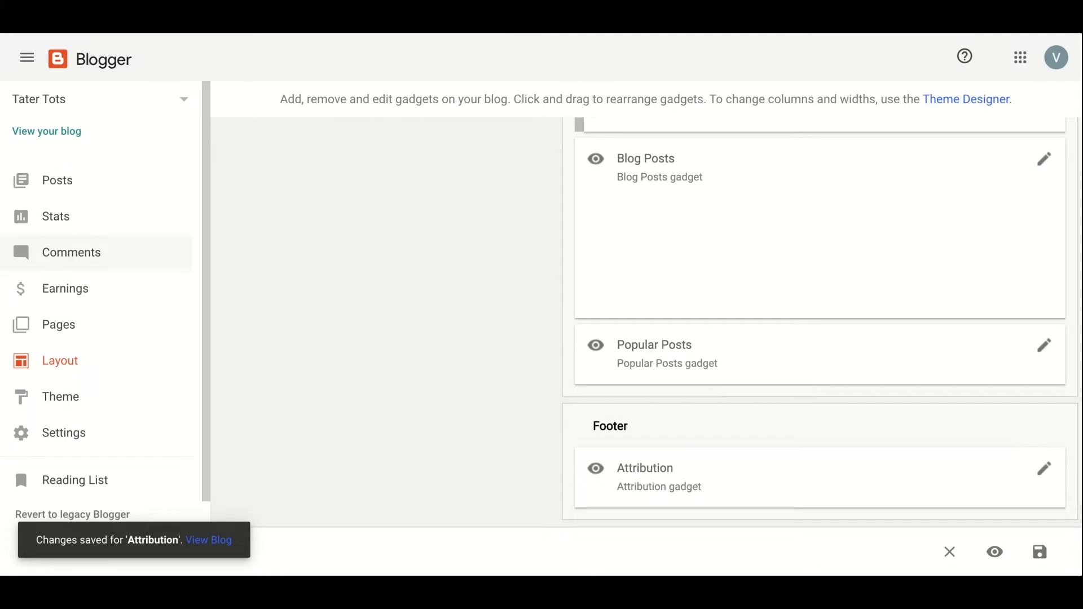
Step: Check the saved Attribution change on the live blog and go to the Theme page
{"action": "left_click", "coordinate": [210, 543]}
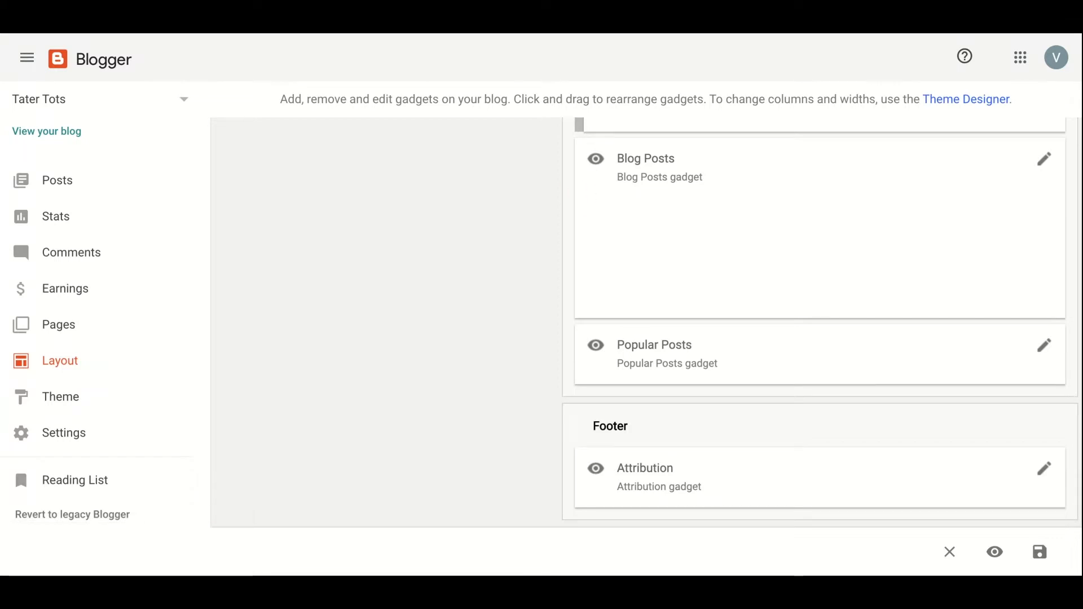
{"action": "scroll", "coordinate": [457, 452], "scroll_direction": "up", "scroll_amount": 10}
{"action": "left_click", "coordinate": [66, 398]}
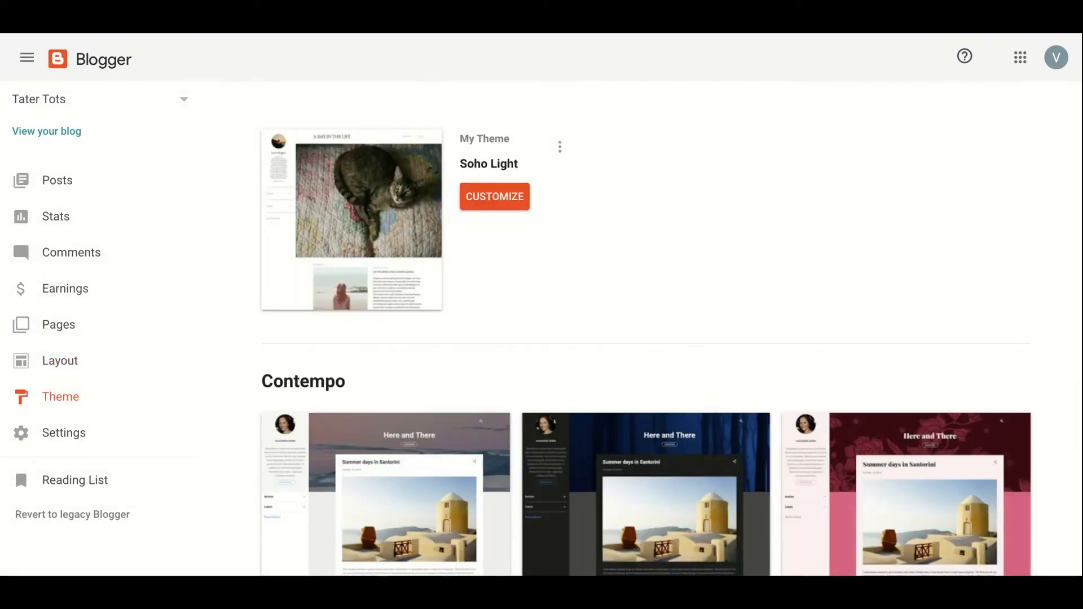
Step: Customize Soho Light with the magenta suggested colour theme and apply it to the blog
{"action": "left_click", "coordinate": [489, 204]}
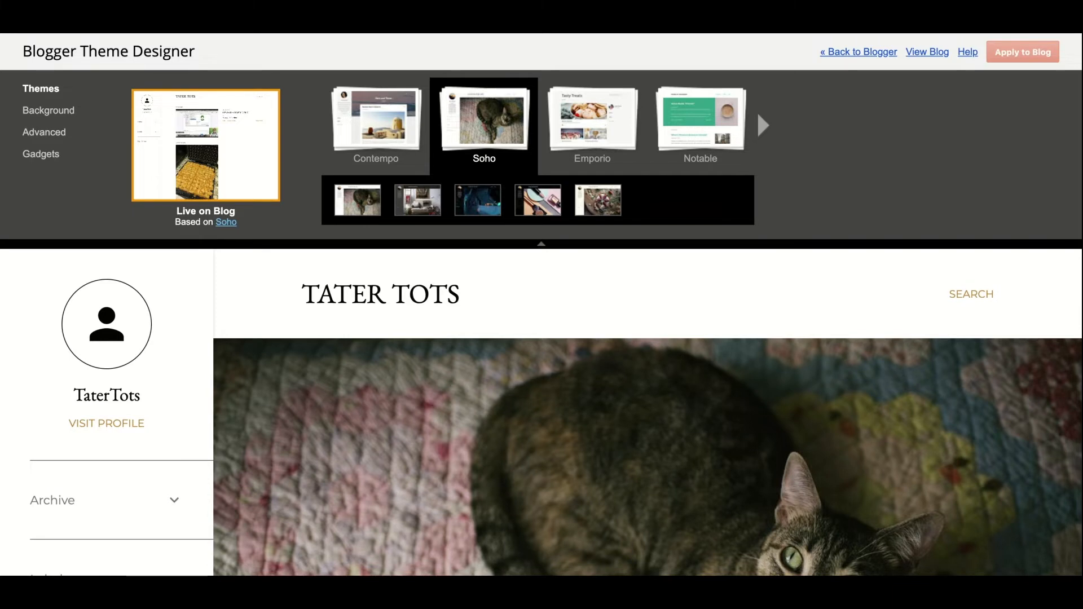
{"action": "left_click", "coordinate": [48, 110]}
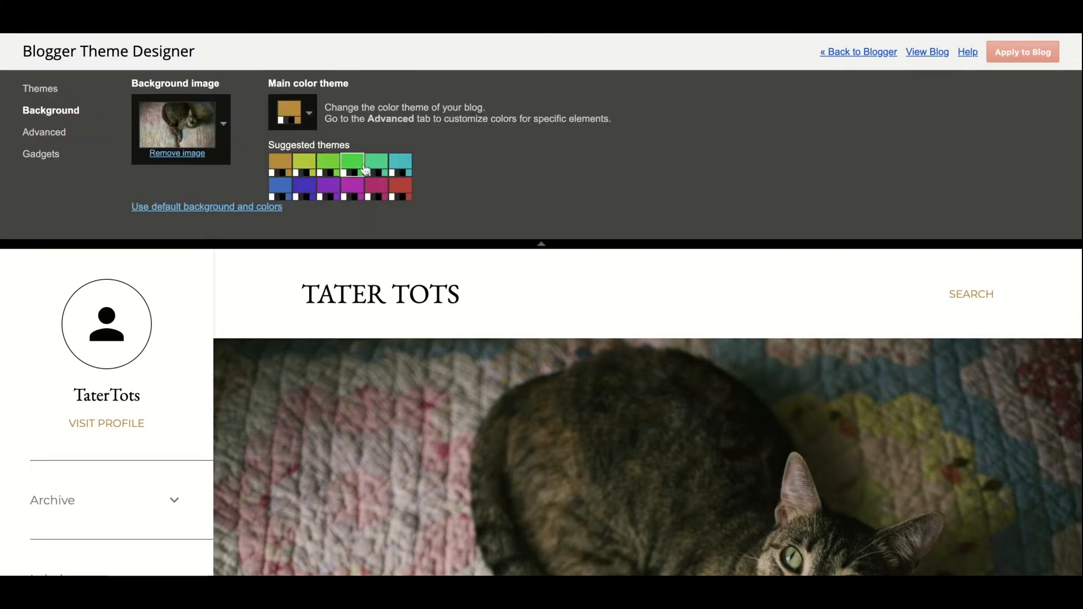
{"action": "left_click", "coordinate": [353, 192]}
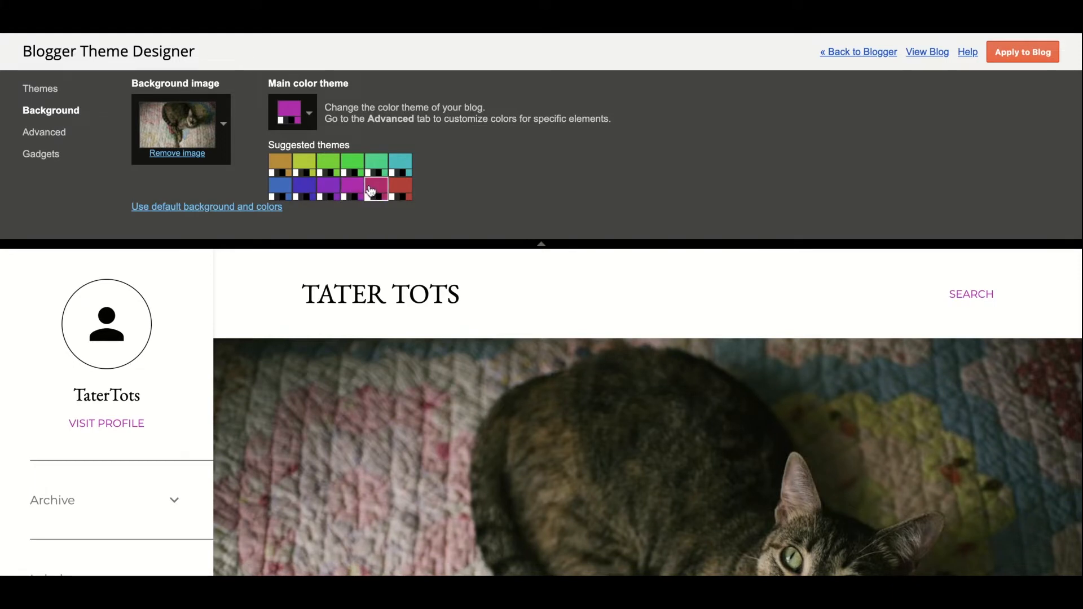
{"action": "left_click", "coordinate": [310, 124]}
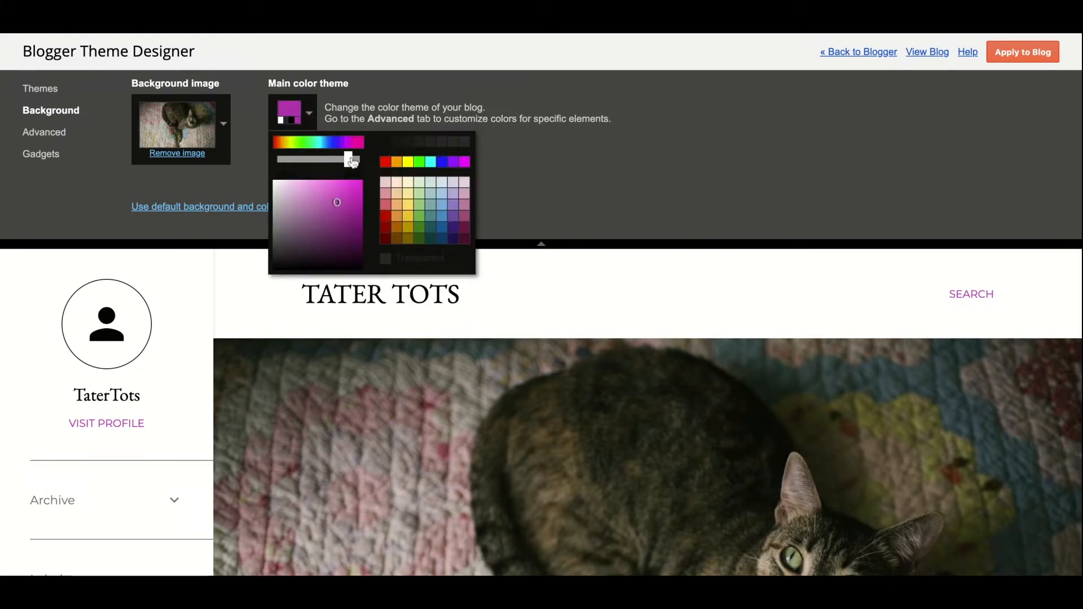
{"action": "left_click", "coordinate": [323, 161]}
{"action": "left_click", "coordinate": [345, 163]}
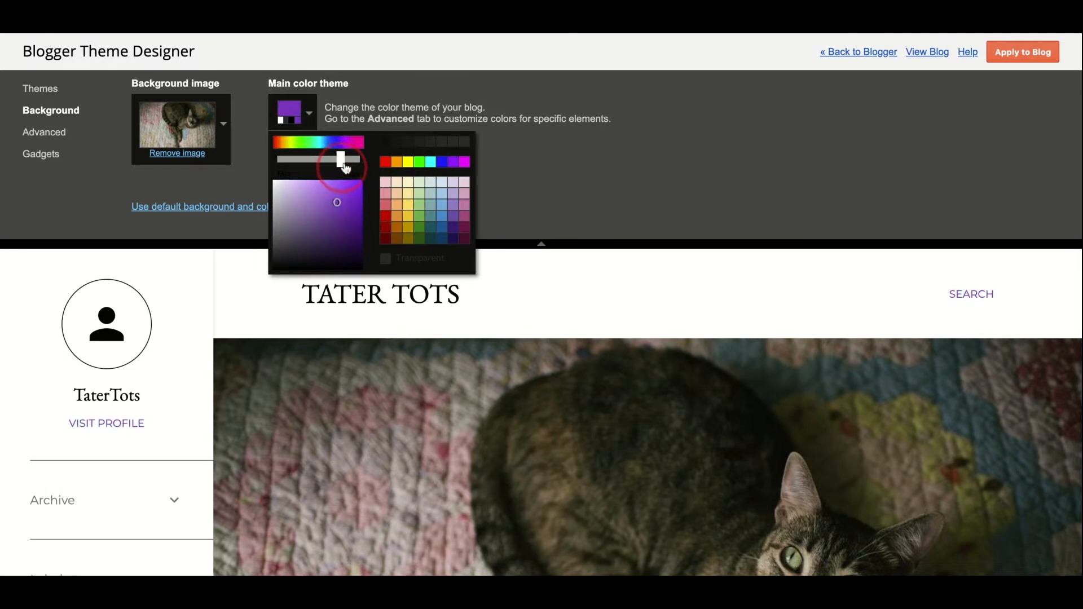
{"action": "left_click", "coordinate": [510, 153]}
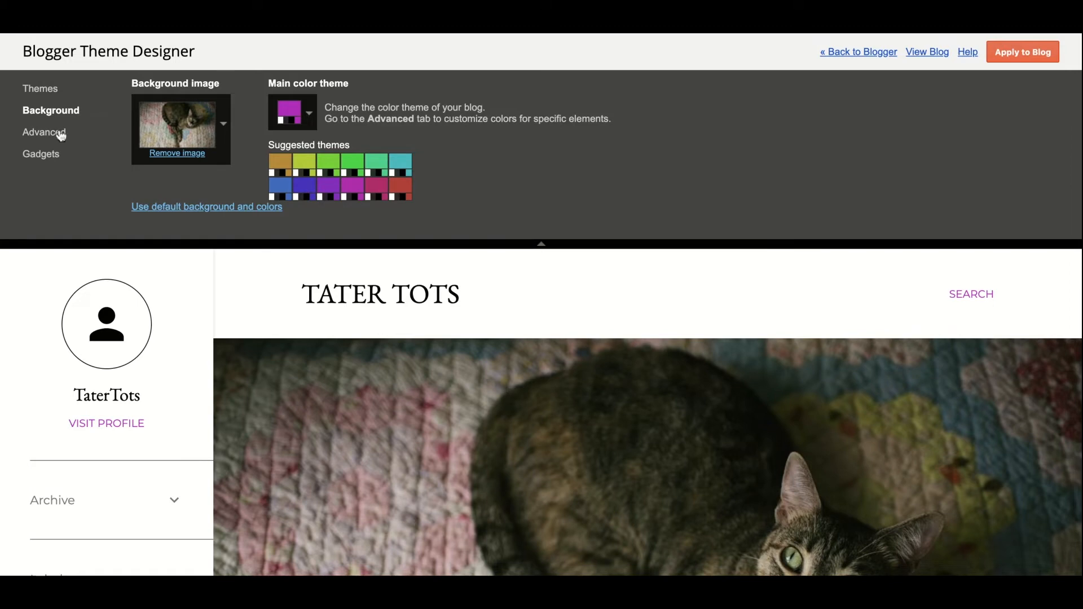
{"action": "left_click", "coordinate": [1016, 54]}
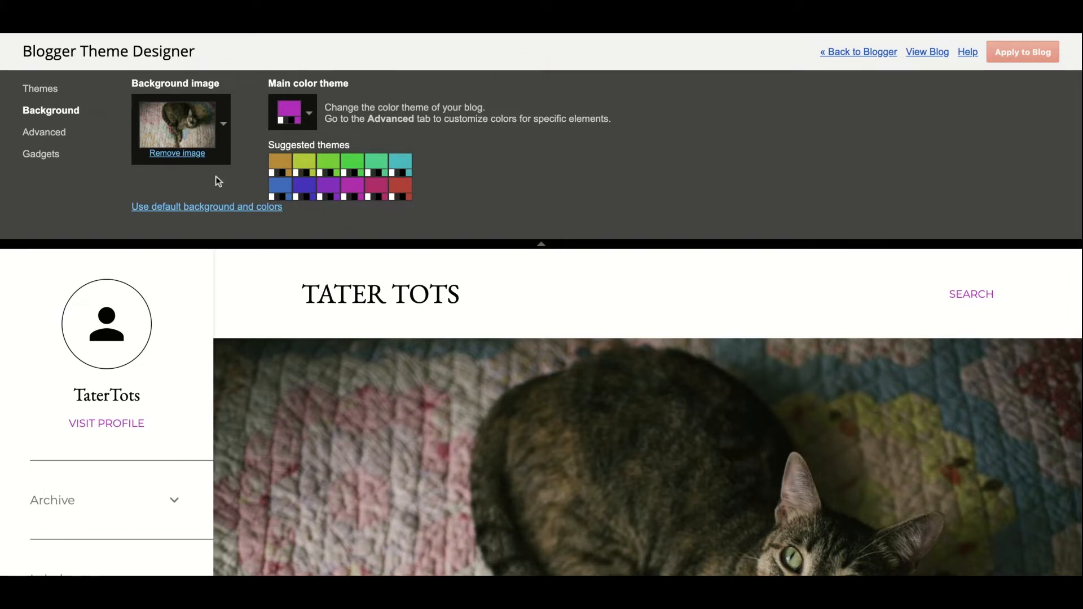
{"action": "left_click", "coordinate": [57, 134]}
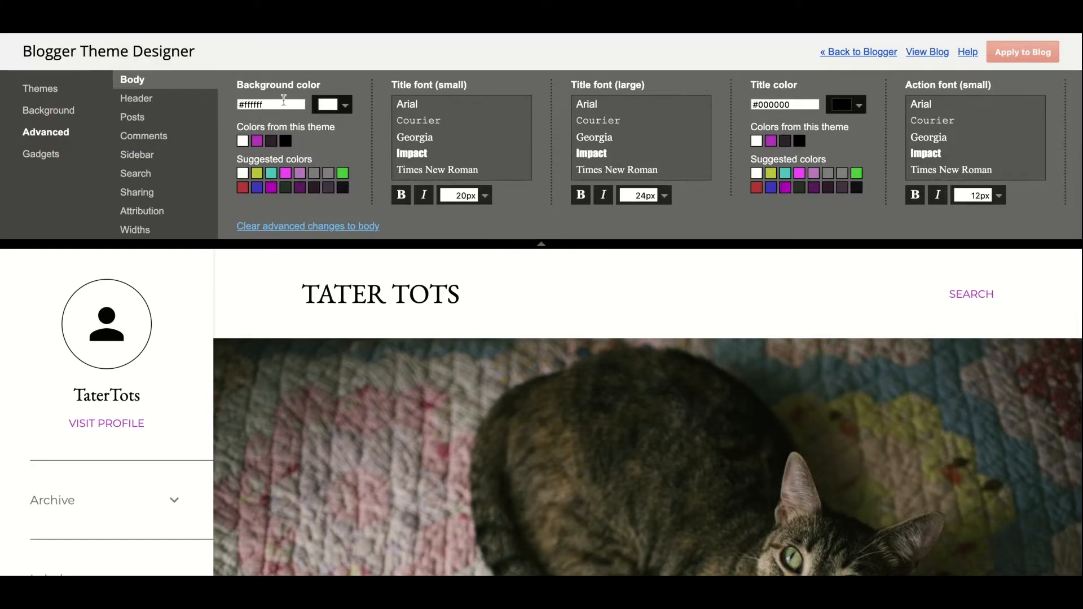
Step: Set the Body background colour to magenta #ff00ff
{"action": "left_click_drag", "start_coordinate": [274, 106], "coordinate": [229, 104]}
{"action": "left_click", "coordinate": [344, 105]}
{"action": "left_click", "coordinate": [398, 129]}
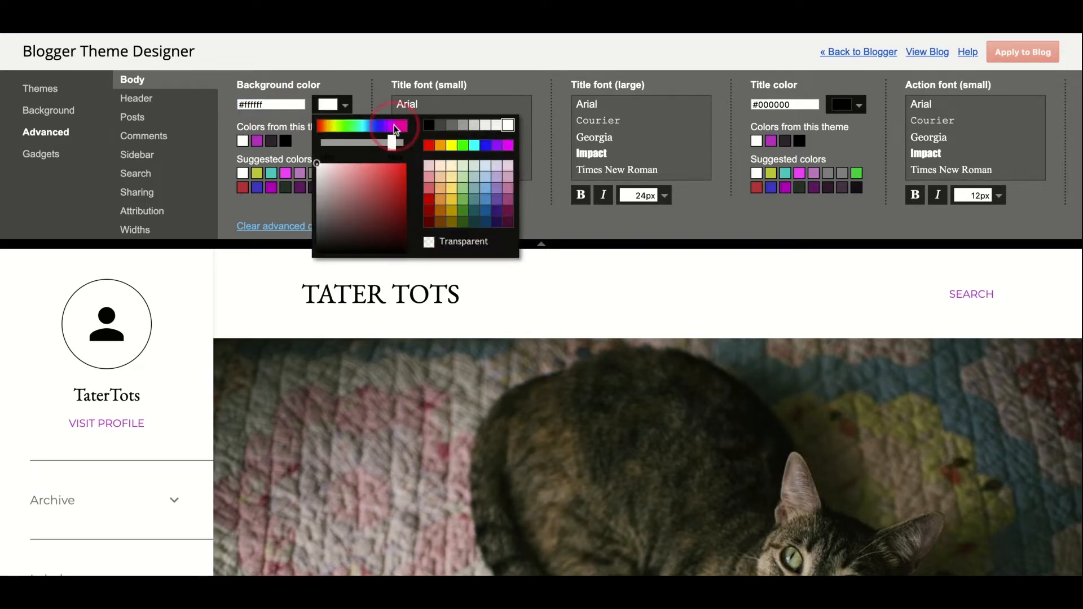
{"action": "left_click", "coordinate": [440, 176]}
{"action": "left_click", "coordinate": [430, 178]}
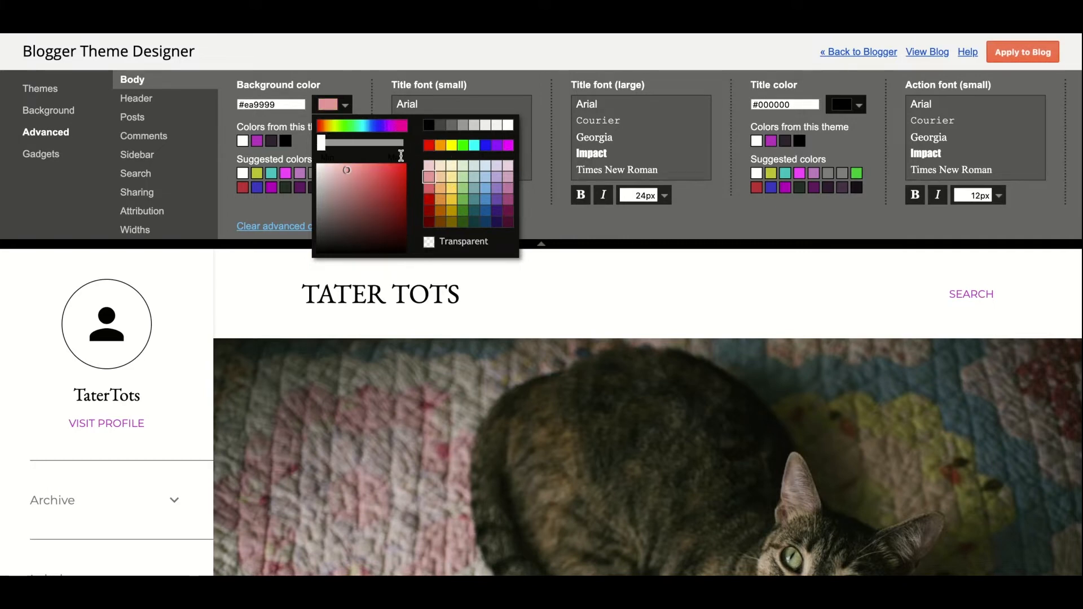
{"action": "left_click", "coordinate": [507, 150]}
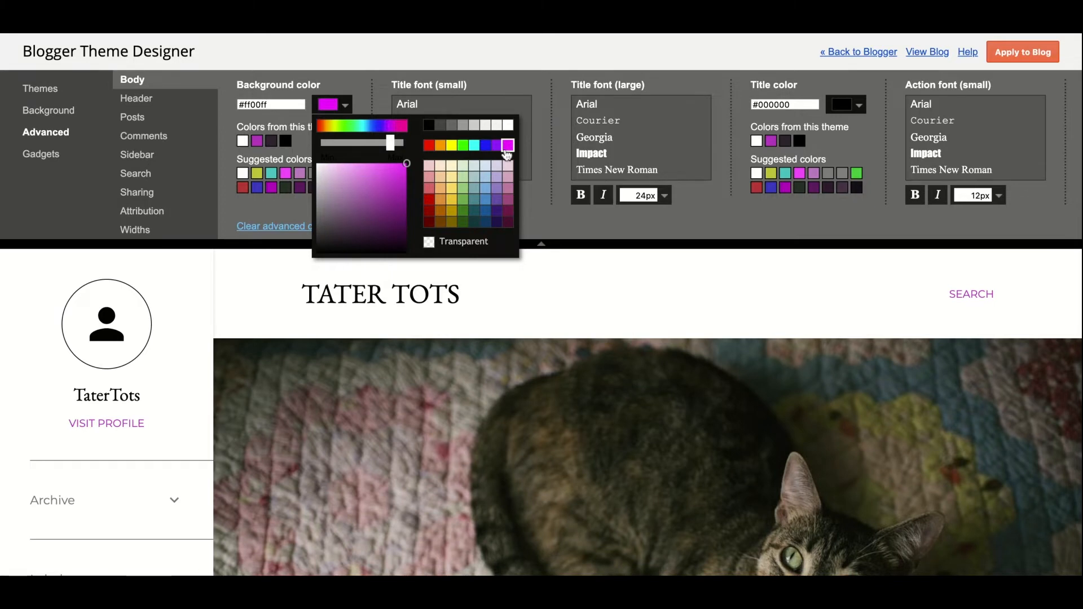
{"action": "left_click", "coordinate": [292, 209]}
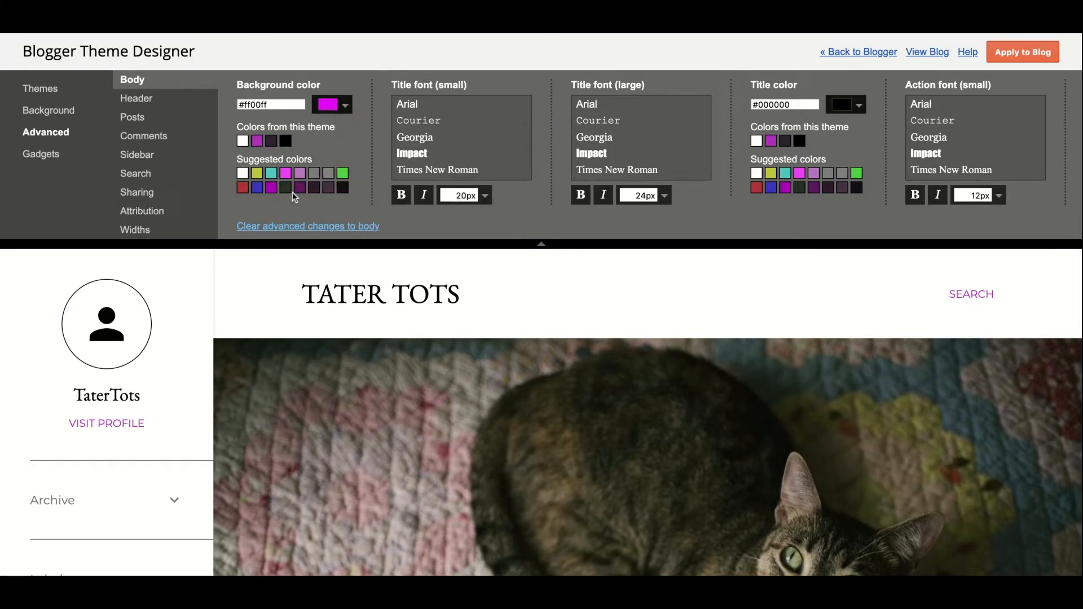
Step: Use Impact for small titles, Courier for large titles, and title colour #351c75
{"action": "left_click", "coordinate": [433, 158]}
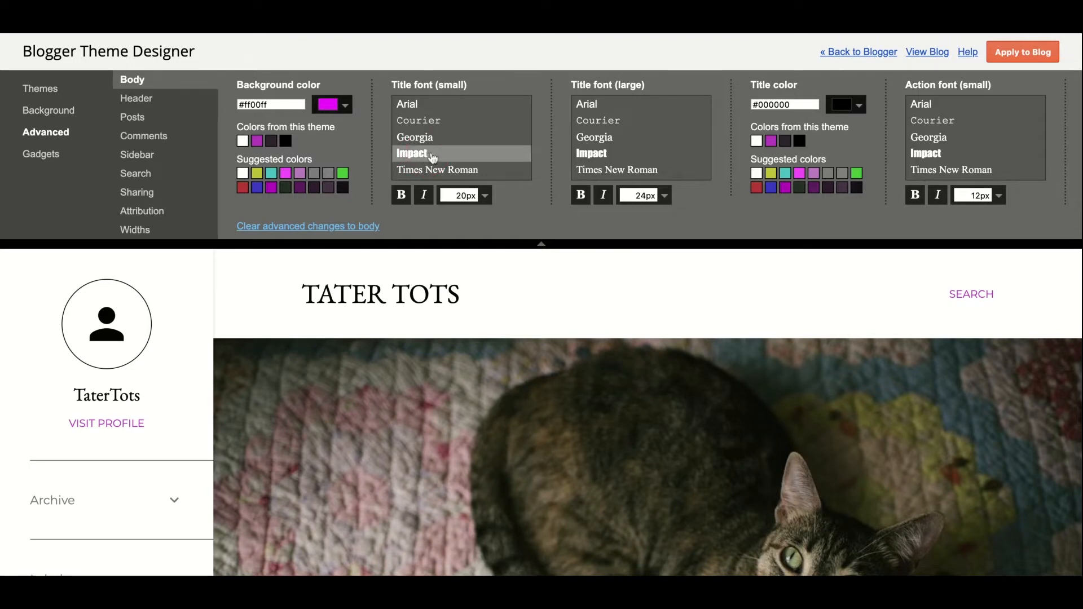
{"action": "left_click", "coordinate": [596, 121]}
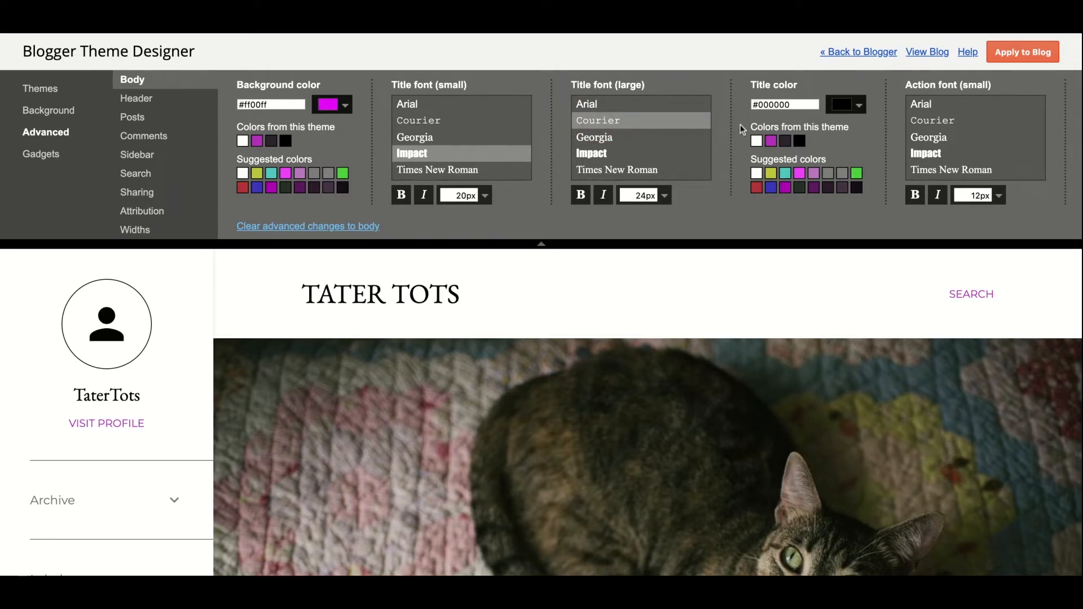
{"action": "left_click", "coordinate": [861, 106]}
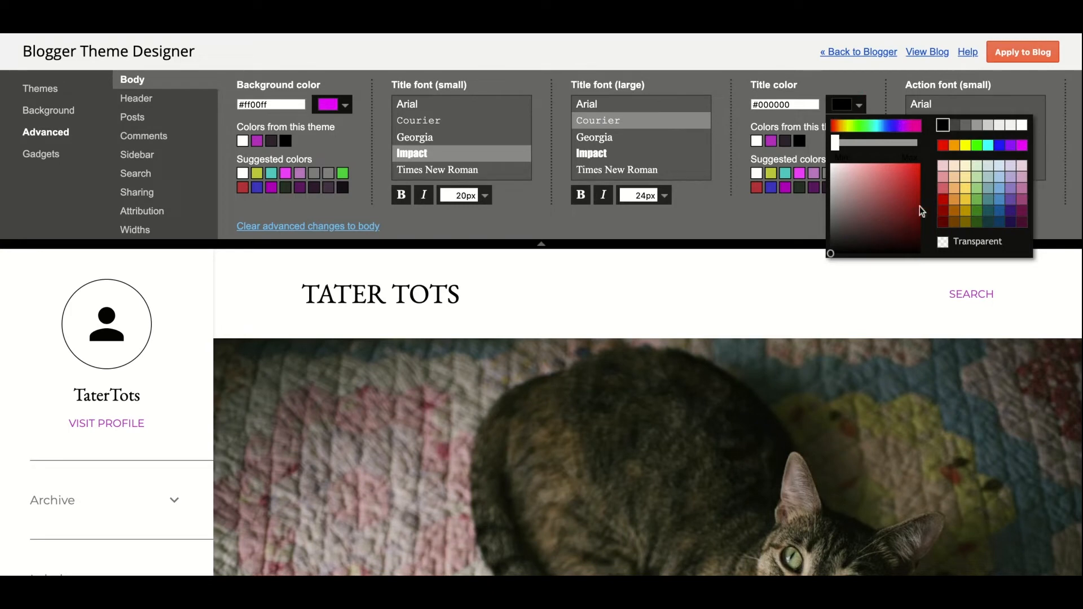
{"action": "left_click", "coordinate": [1012, 212]}
{"action": "left_click", "coordinate": [784, 211]}
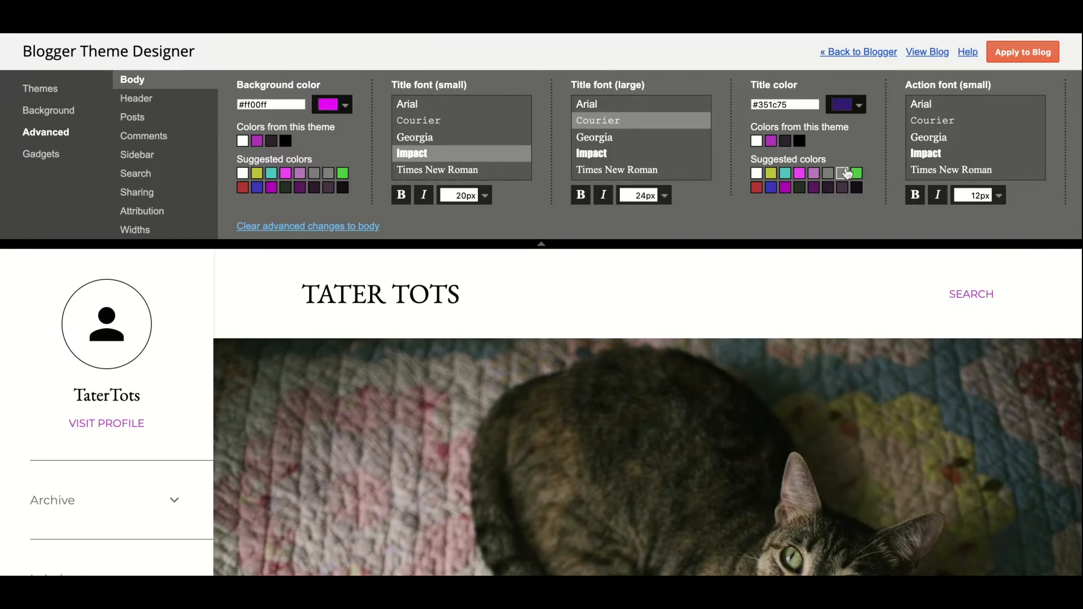
{"action": "left_click", "coordinate": [138, 106]}
{"action": "left_click", "coordinate": [140, 119]}
{"action": "left_click", "coordinate": [148, 139]}
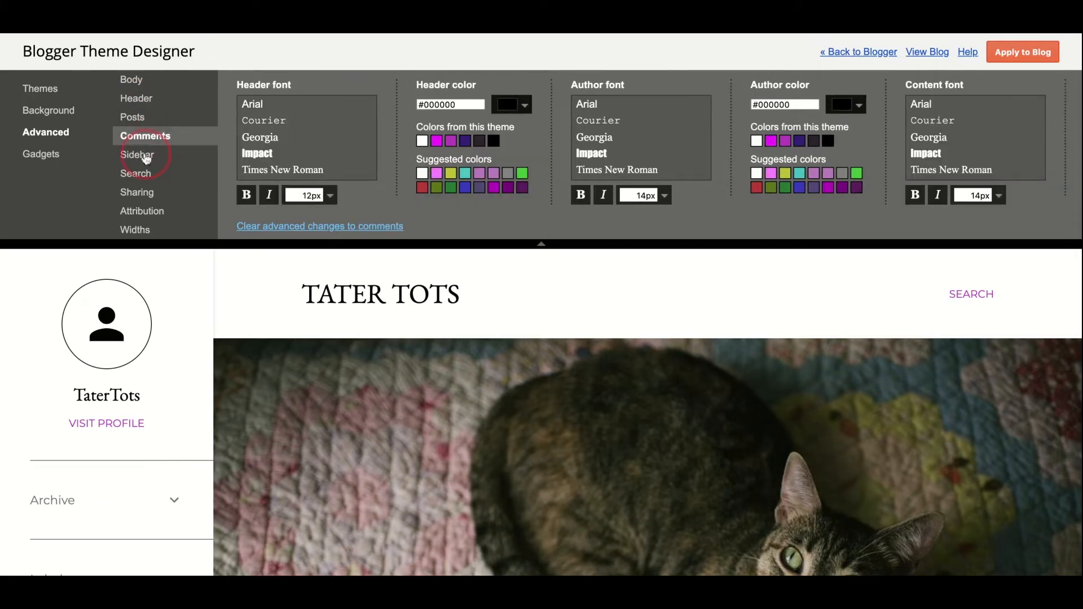
Step: Give the Sidebar an orange #ff9900 background colour
{"action": "left_click", "coordinate": [146, 157]}
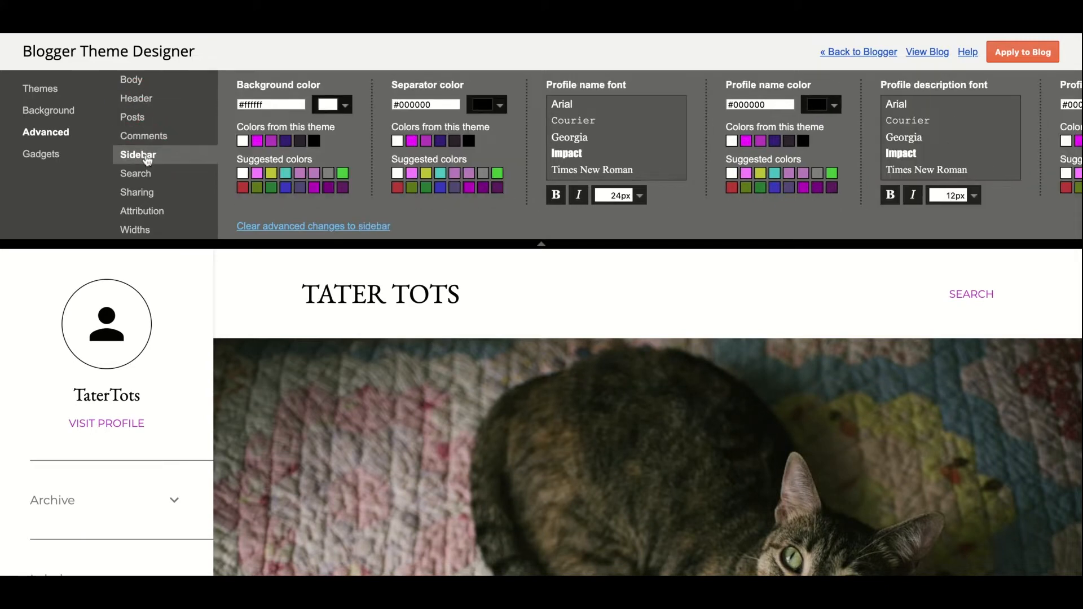
{"action": "left_click", "coordinate": [345, 105]}
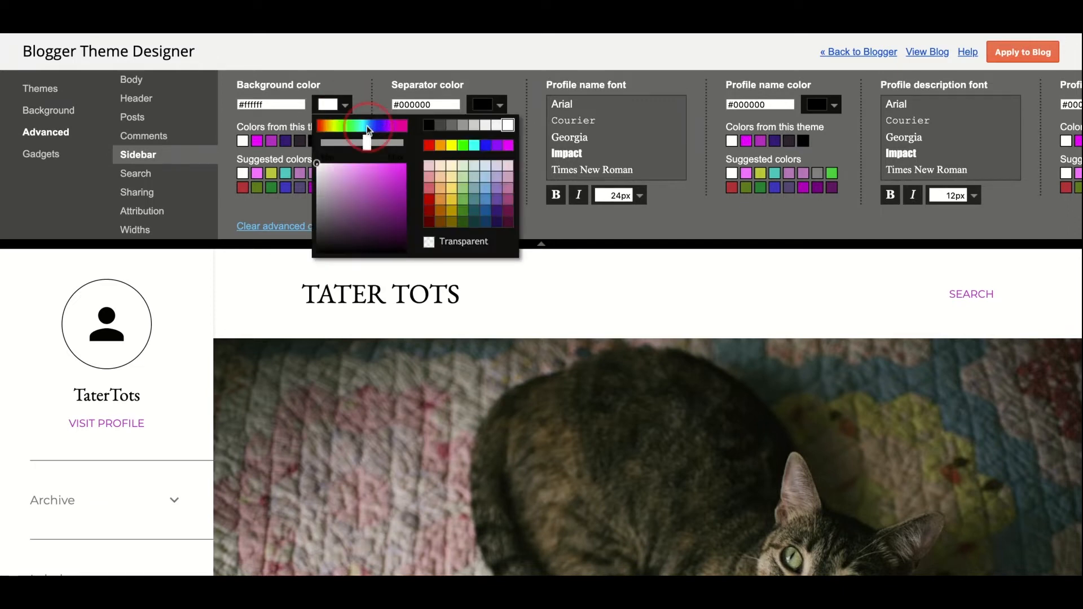
{"action": "left_click", "coordinate": [440, 145]}
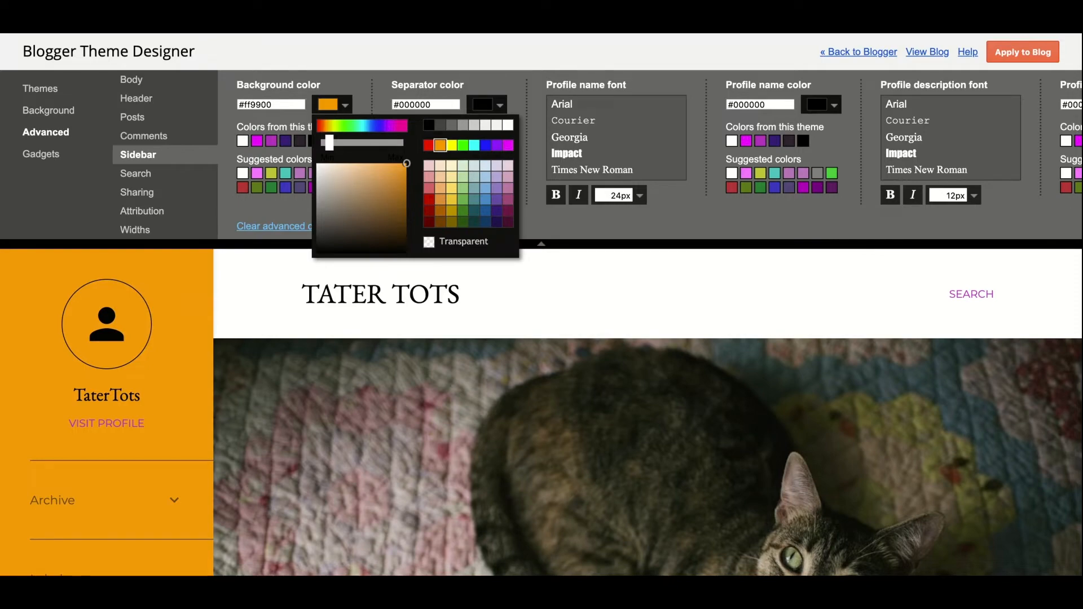
{"action": "scroll", "coordinate": [520, 477], "scroll_direction": "down", "scroll_amount": 10}
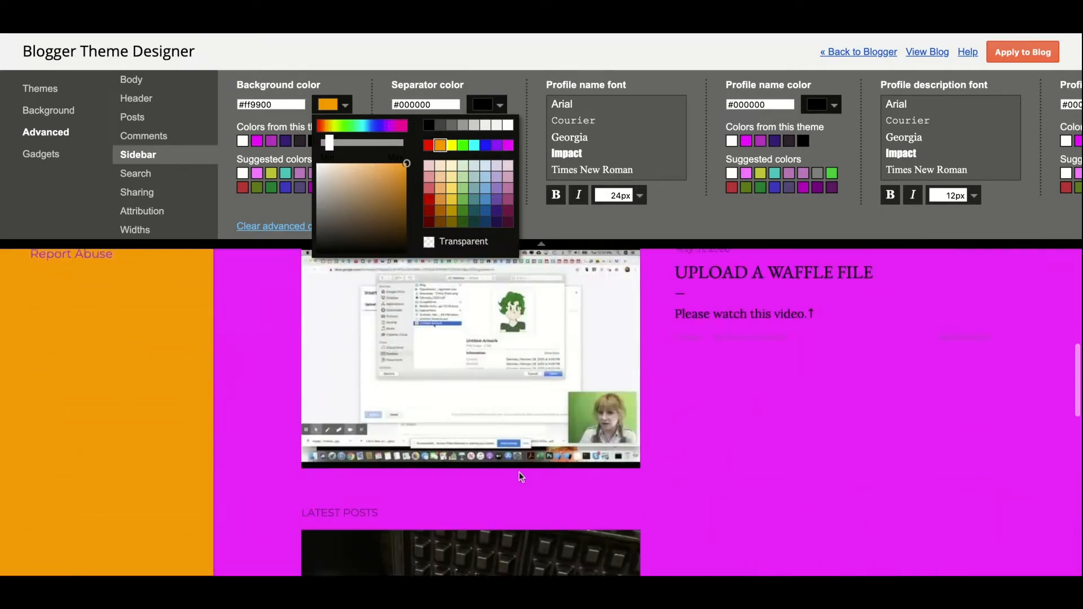
{"action": "scroll", "coordinate": [519, 477], "scroll_direction": "up", "scroll_amount": 5}
{"action": "scroll", "coordinate": [519, 471], "scroll_direction": "up", "scroll_amount": 5}
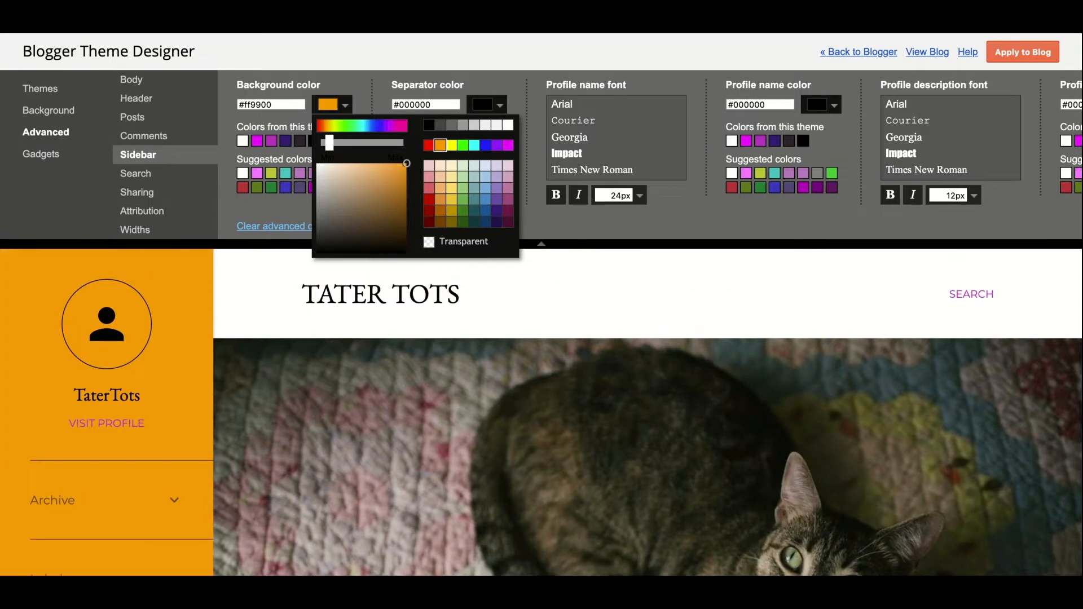
{"action": "left_click", "coordinate": [126, 107]}
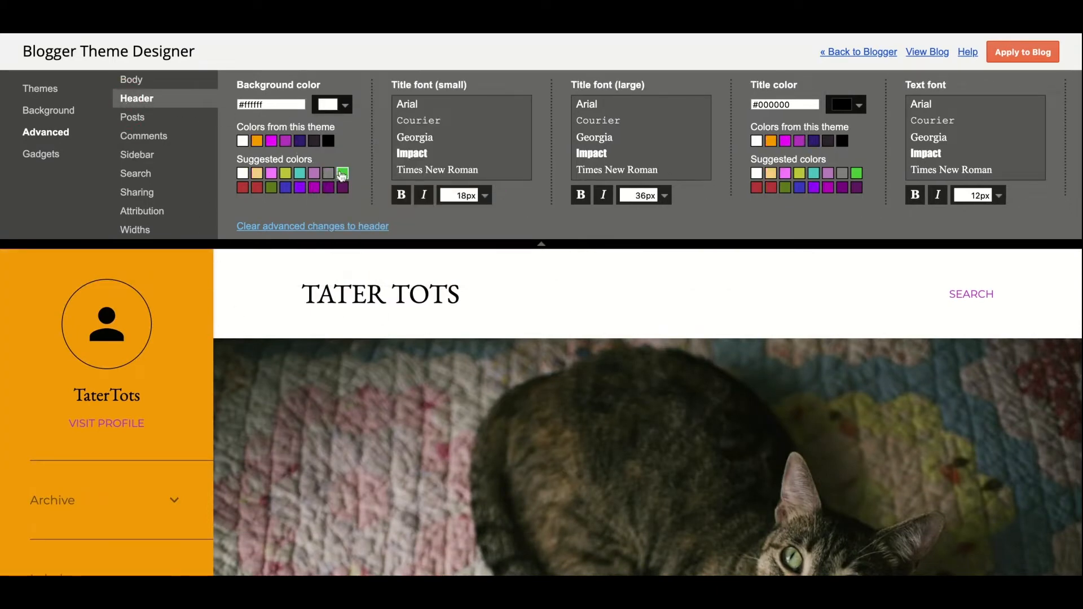
Step: Make the header background teal #37bcbf
{"action": "left_click", "coordinate": [302, 174]}
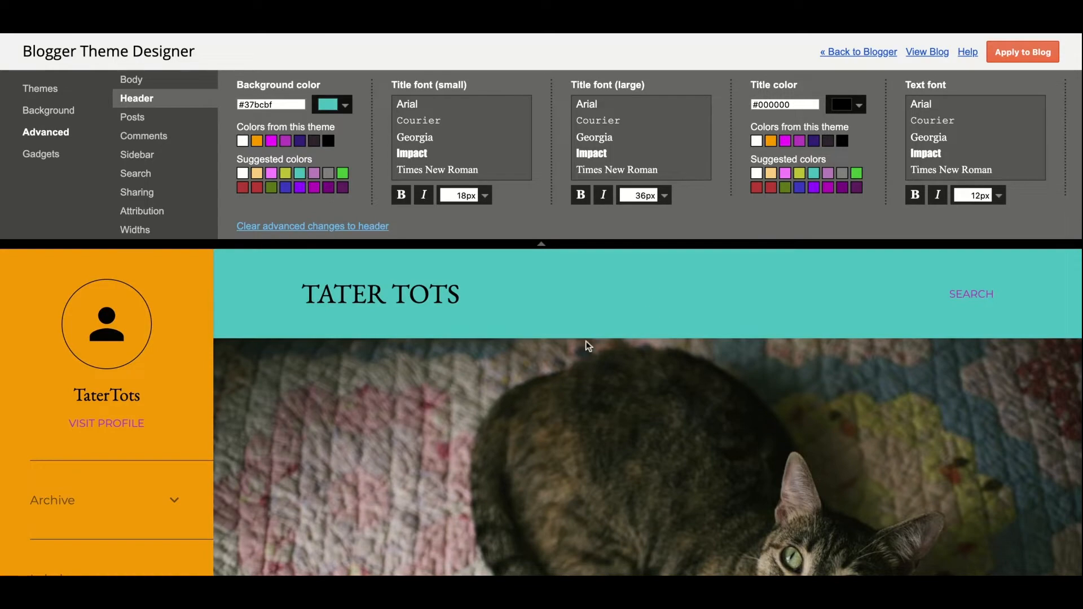
{"action": "scroll", "coordinate": [587, 344], "scroll_direction": "down", "scroll_amount": 10}
{"action": "scroll", "coordinate": [587, 344], "scroll_direction": "up", "scroll_amount": 10}
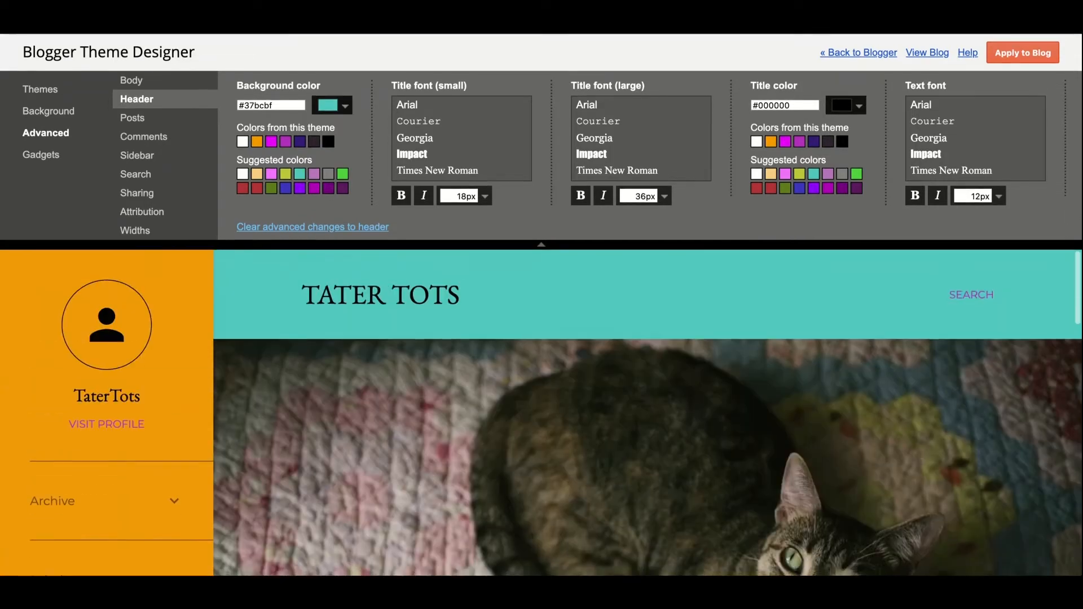
Step: Browse the Posts, Comments, Sidebar, Search, Sharing and Attribution settings, ending at Widths
{"action": "left_click", "coordinate": [130, 122]}
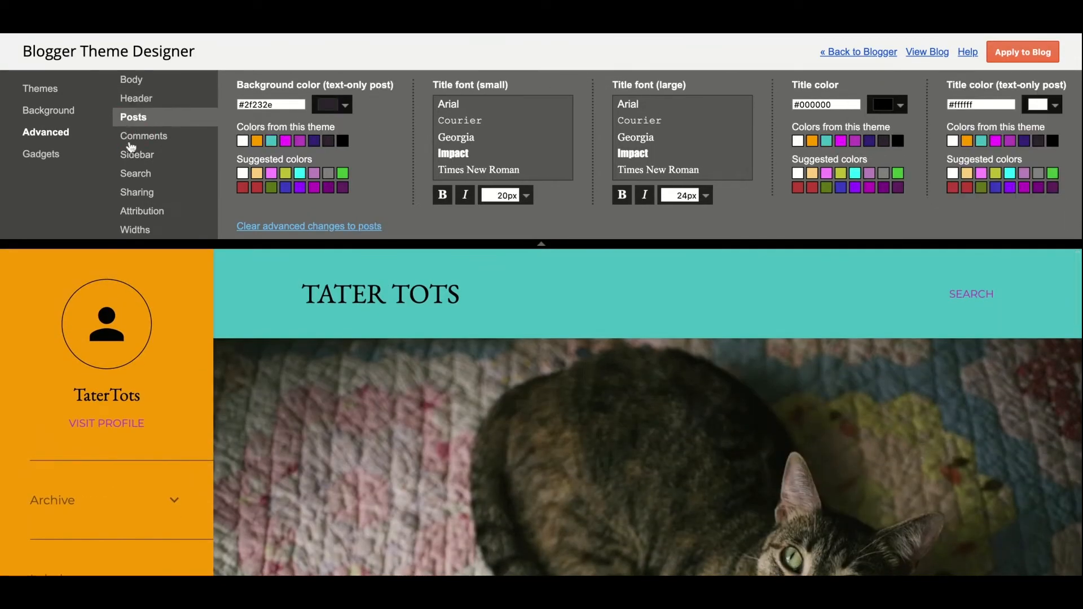
{"action": "left_click", "coordinate": [131, 138]}
{"action": "left_click", "coordinate": [132, 163]}
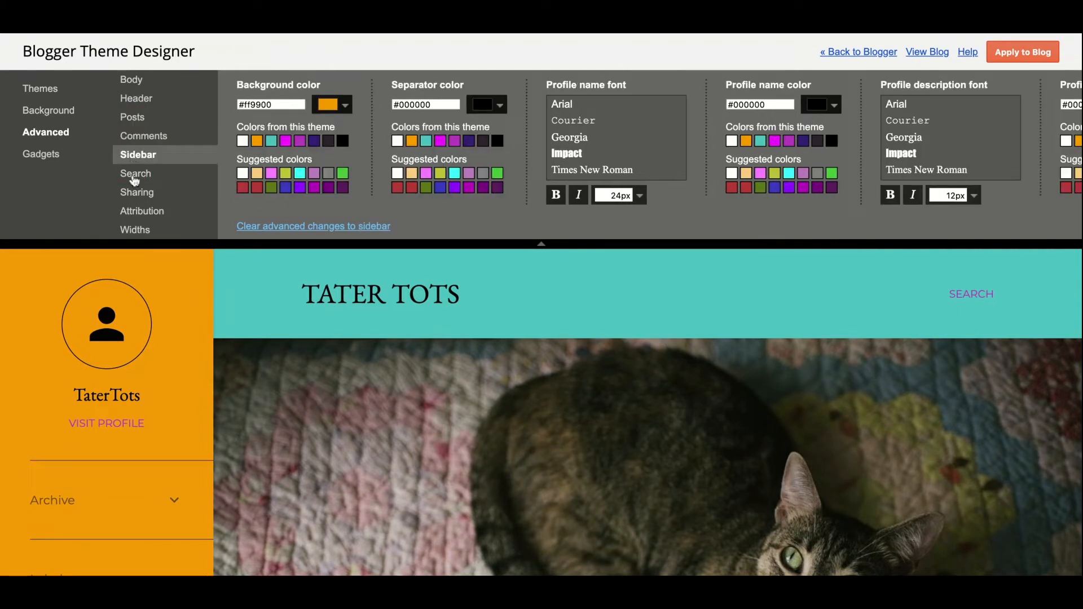
{"action": "left_click", "coordinate": [135, 175]}
{"action": "left_click", "coordinate": [134, 198]}
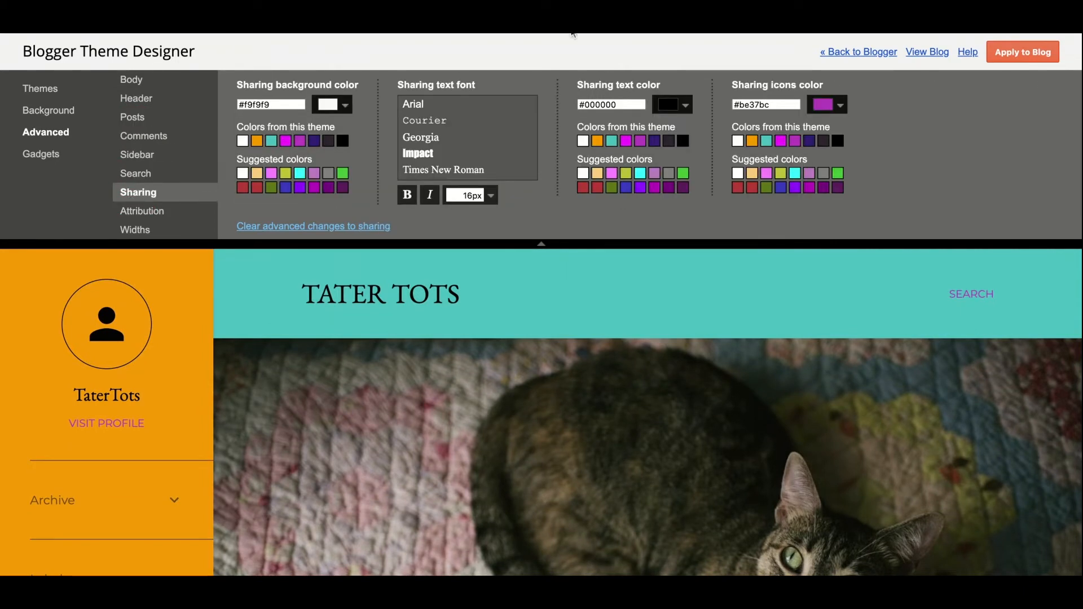
{"action": "left_click", "coordinate": [128, 212]}
{"action": "left_click", "coordinate": [125, 231]}
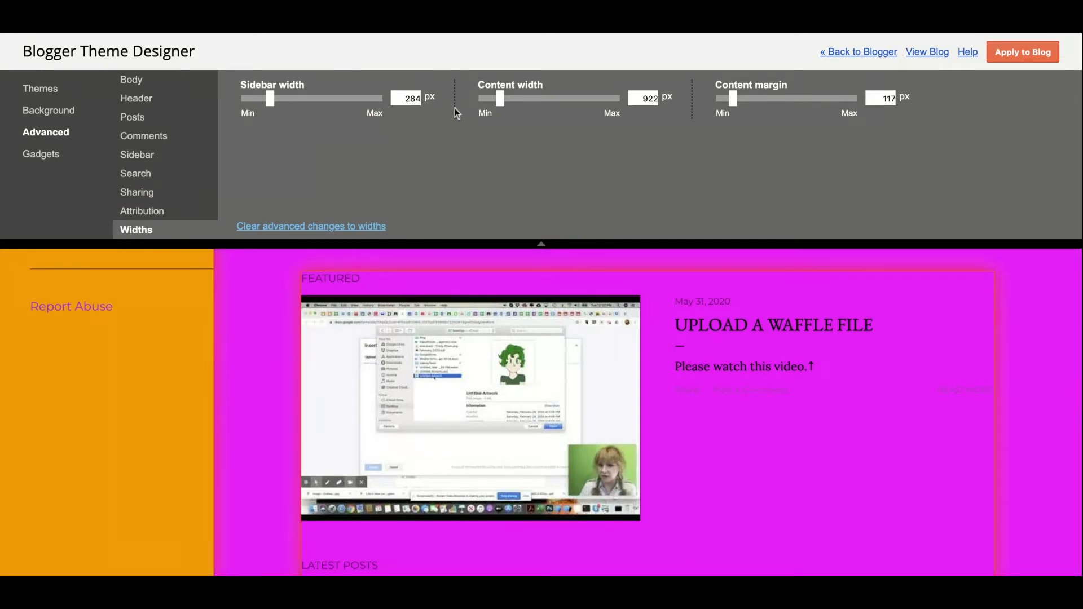
Step: Set content width to 715 px, sidebar width to 238 px and content margin to 0, then view the Gadgets settings
{"action": "mouse_move", "coordinate": [500, 101]}
{"action": "left_mouse_down"}
{"action": "mouse_move", "coordinate": [591, 101]}
{"action": "mouse_move", "coordinate": [485, 103]}
{"action": "left_mouse_up"}
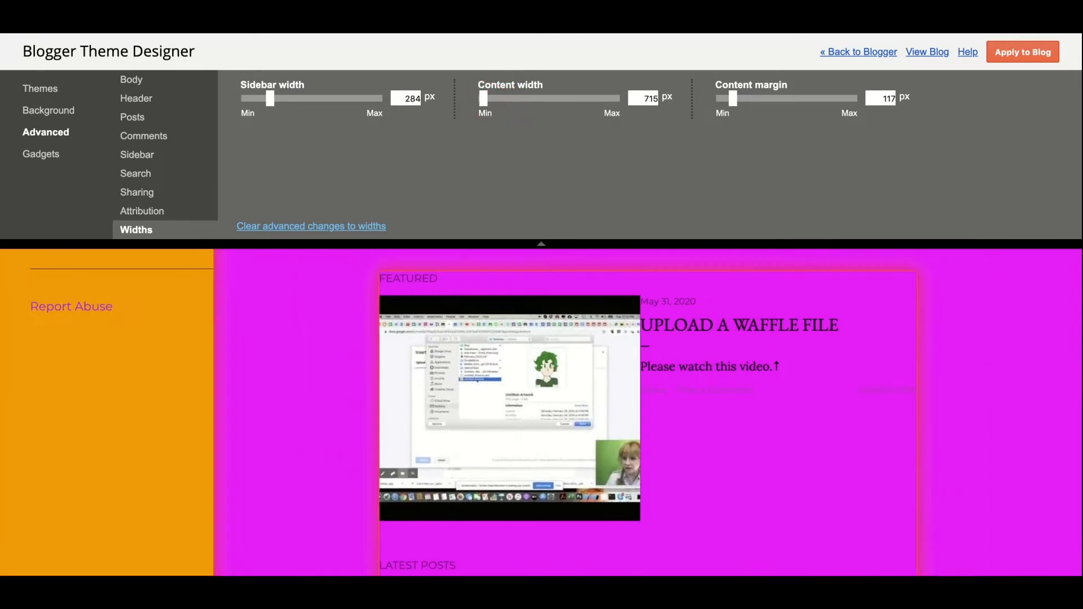
{"action": "left_click", "coordinate": [272, 104]}
{"action": "mouse_move", "coordinate": [272, 104]}
{"action": "left_mouse_down"}
{"action": "mouse_move", "coordinate": [314, 101]}
{"action": "mouse_move", "coordinate": [263, 103]}
{"action": "left_mouse_up"}
{"action": "mouse_move", "coordinate": [733, 99]}
{"action": "left_mouse_down"}
{"action": "mouse_move", "coordinate": [767, 99]}
{"action": "mouse_move", "coordinate": [716, 105]}
{"action": "left_mouse_up"}
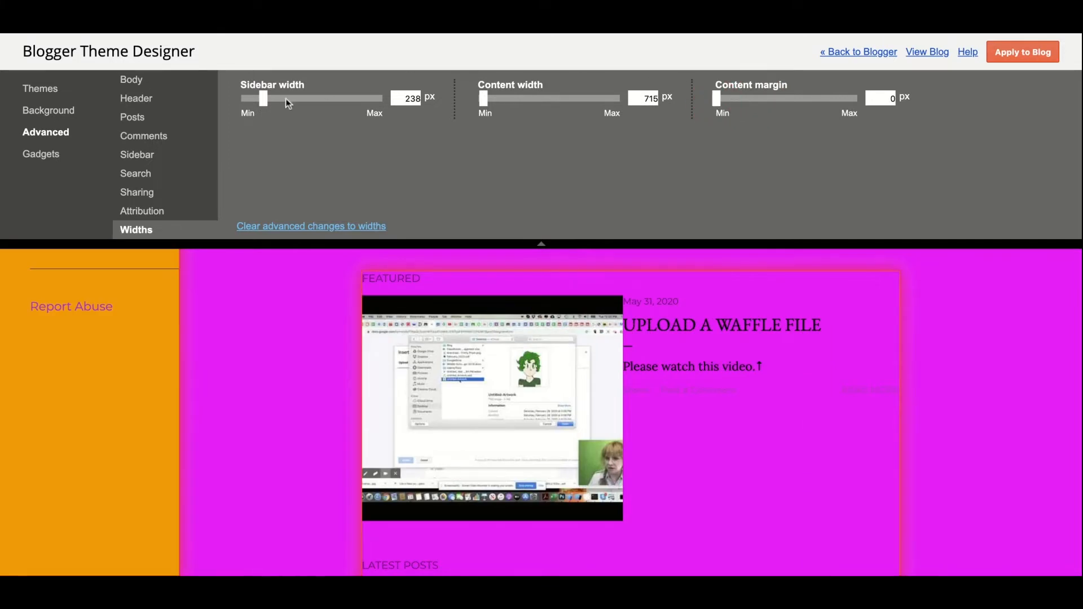
{"action": "left_click", "coordinate": [40, 155]}
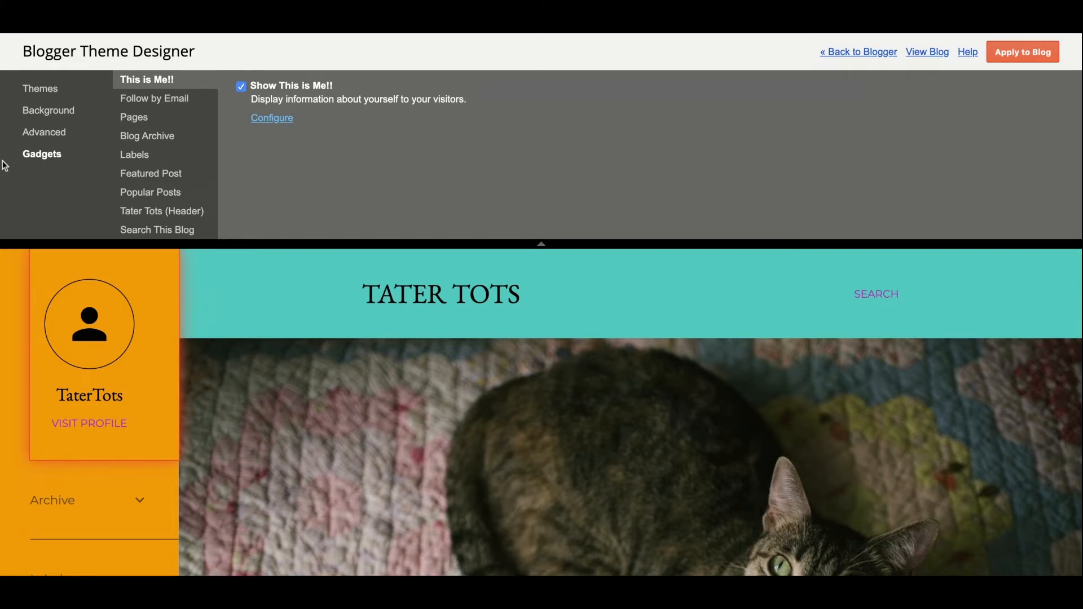
{"action": "left_click", "coordinate": [189, 101]}
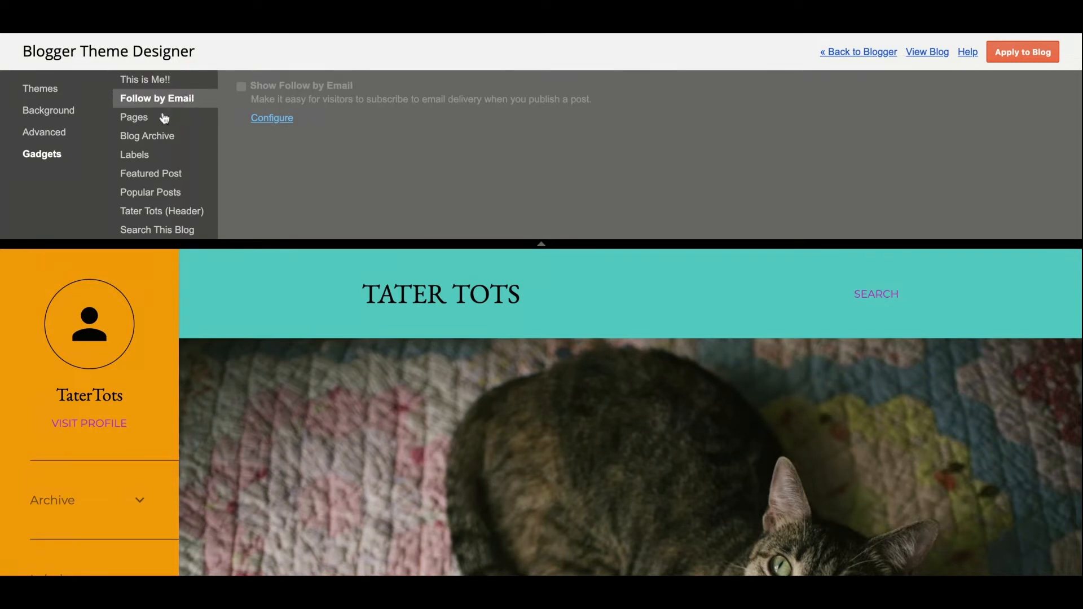
{"action": "left_click", "coordinate": [163, 118]}
{"action": "left_click", "coordinate": [168, 125]}
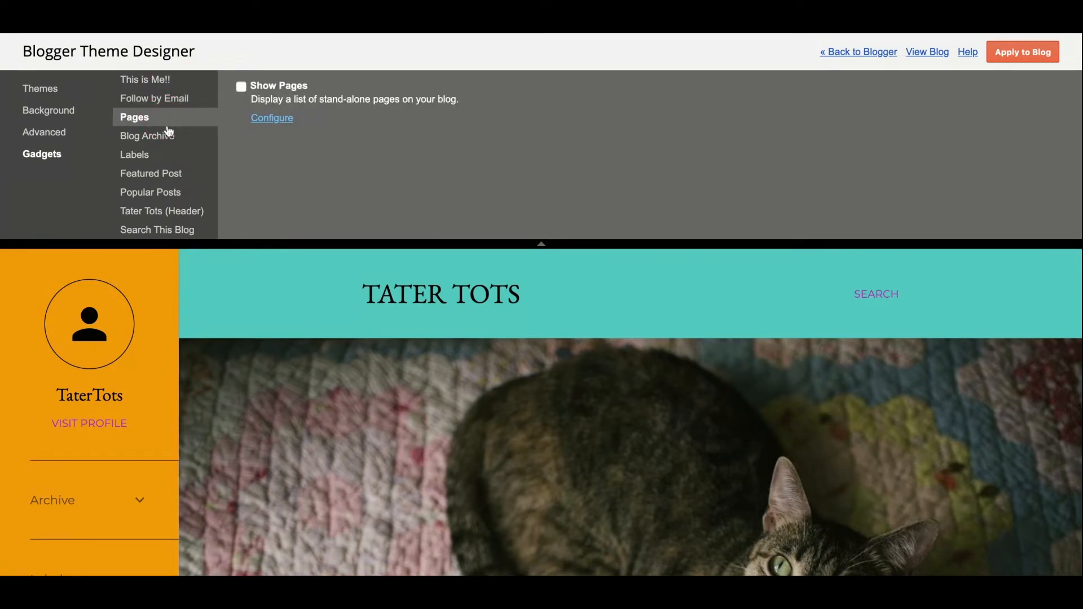
{"action": "left_click", "coordinate": [167, 136]}
{"action": "left_click", "coordinate": [149, 163]}
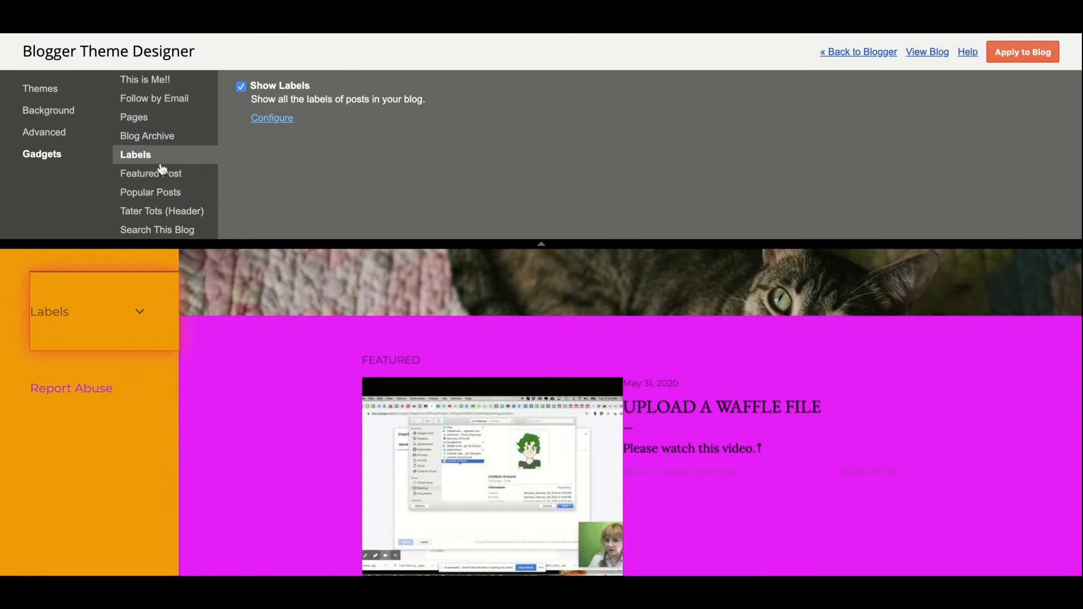
{"action": "left_click", "coordinate": [131, 176]}
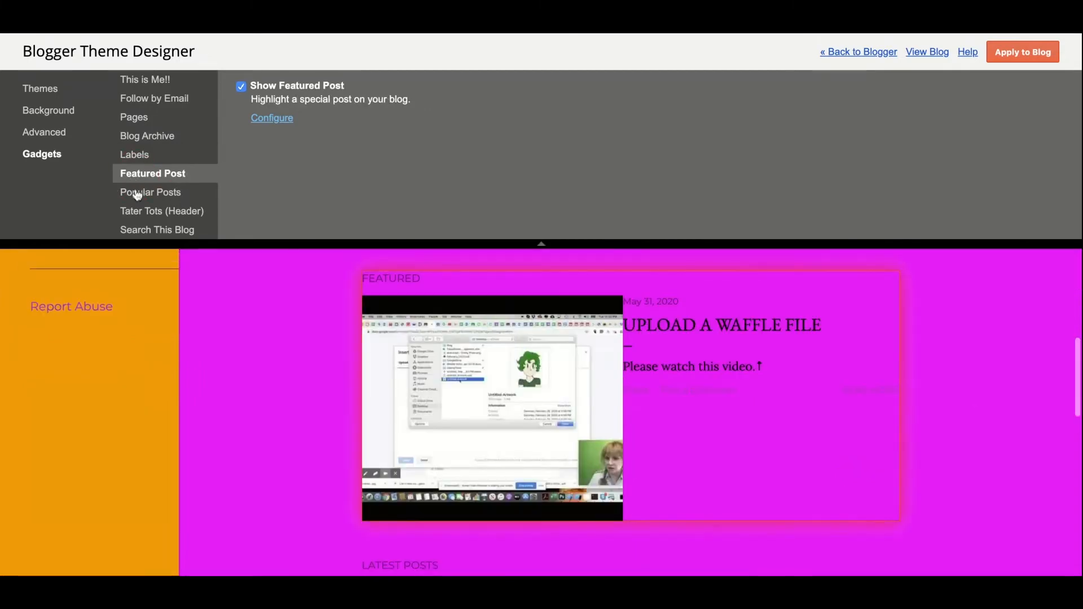
{"action": "left_click", "coordinate": [137, 193]}
{"action": "left_click", "coordinate": [145, 214]}
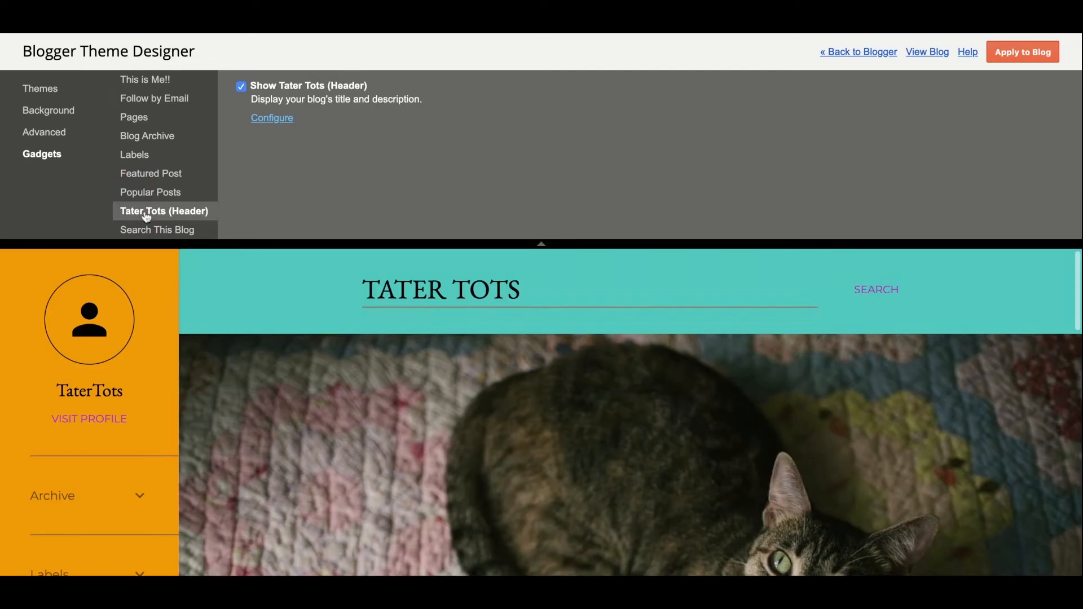
{"action": "left_click", "coordinate": [152, 229]}
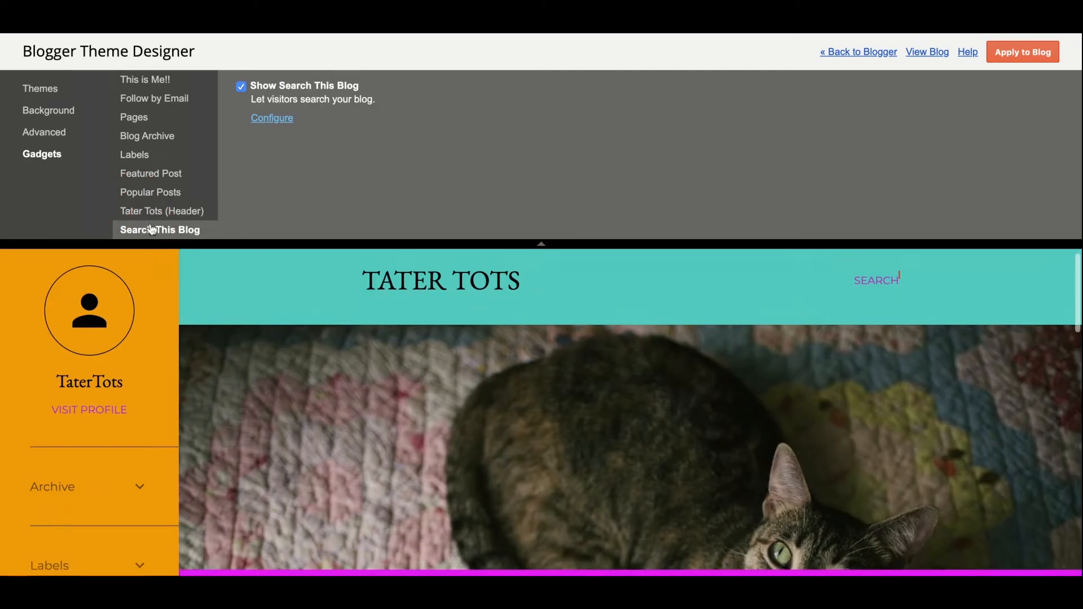
{"action": "left_click", "coordinate": [45, 112]}
Step: Preview the second, dark space, pink and fig Soho colour variants
{"action": "left_click", "coordinate": [41, 89]}
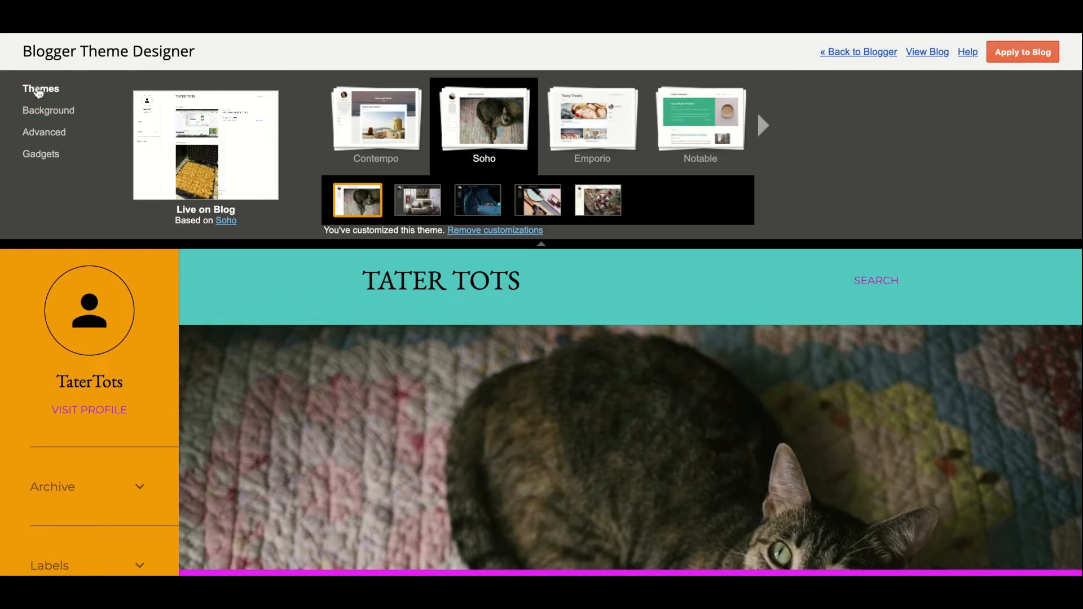
{"action": "left_click", "coordinate": [421, 205]}
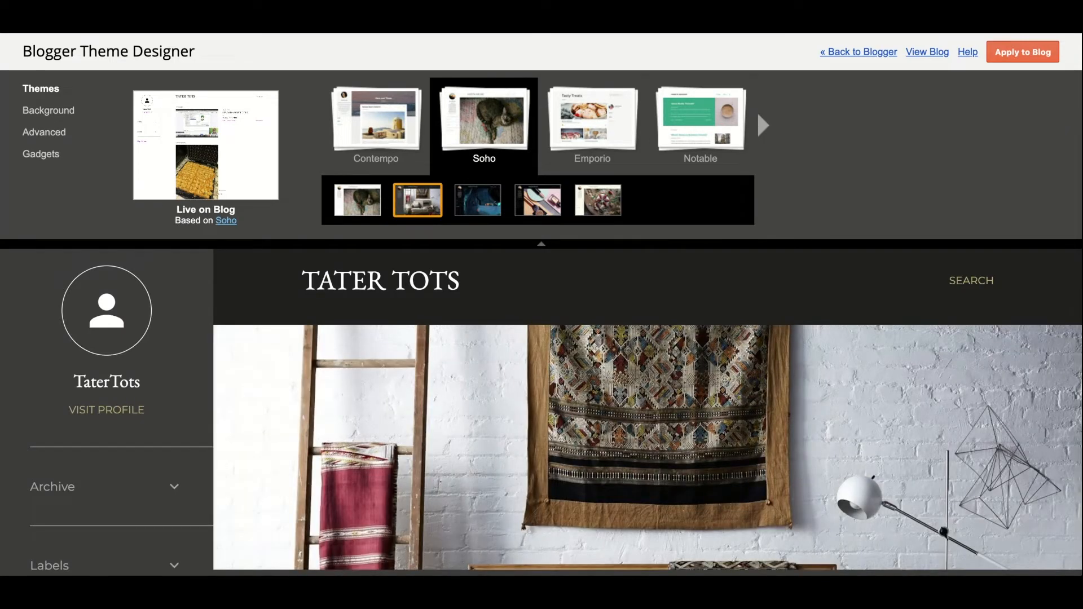
{"action": "left_click", "coordinate": [482, 212]}
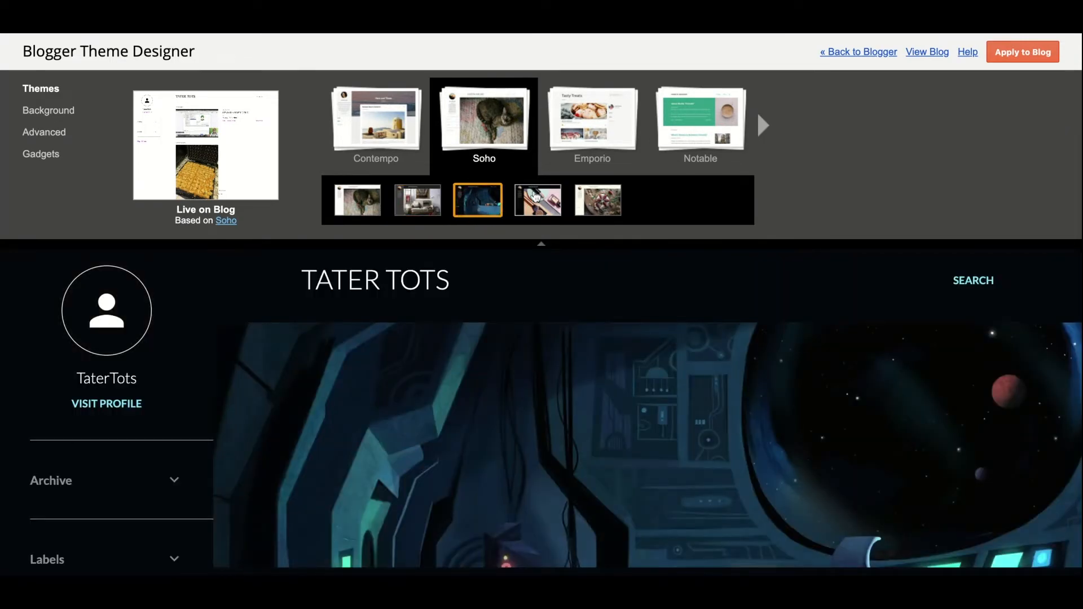
{"action": "scroll", "coordinate": [588, 380], "scroll_direction": "down", "scroll_amount": 5}
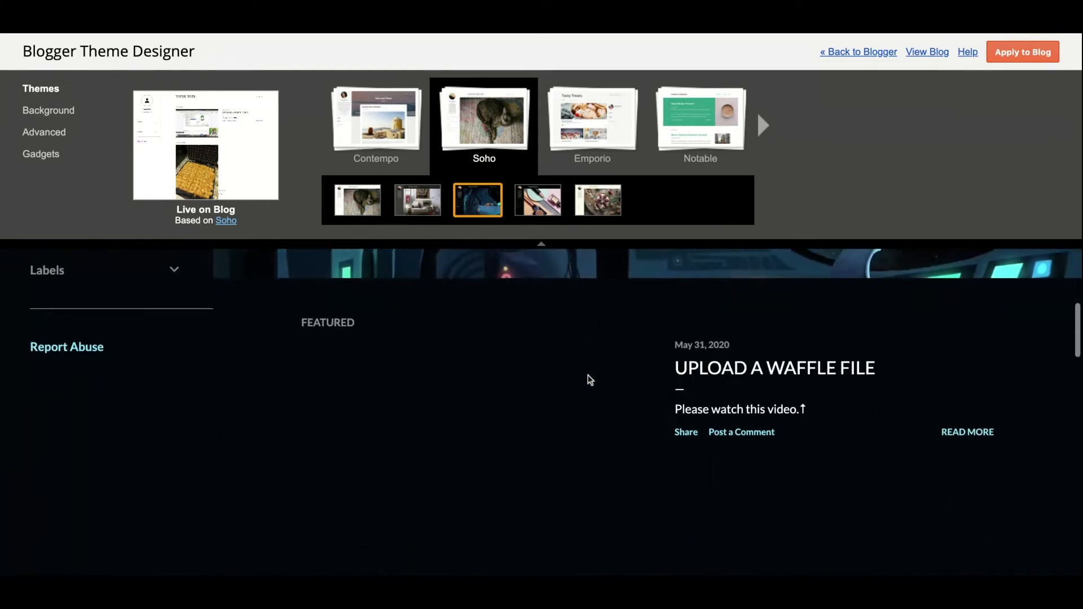
{"action": "scroll", "coordinate": [587, 380], "scroll_direction": "up", "scroll_amount": 5}
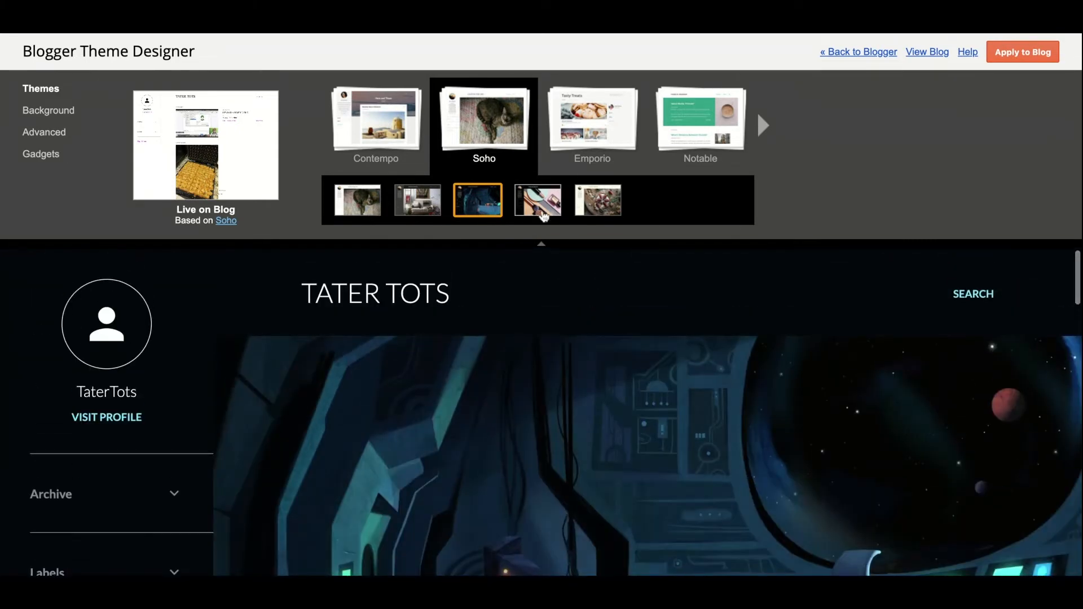
{"action": "left_click", "coordinate": [539, 211]}
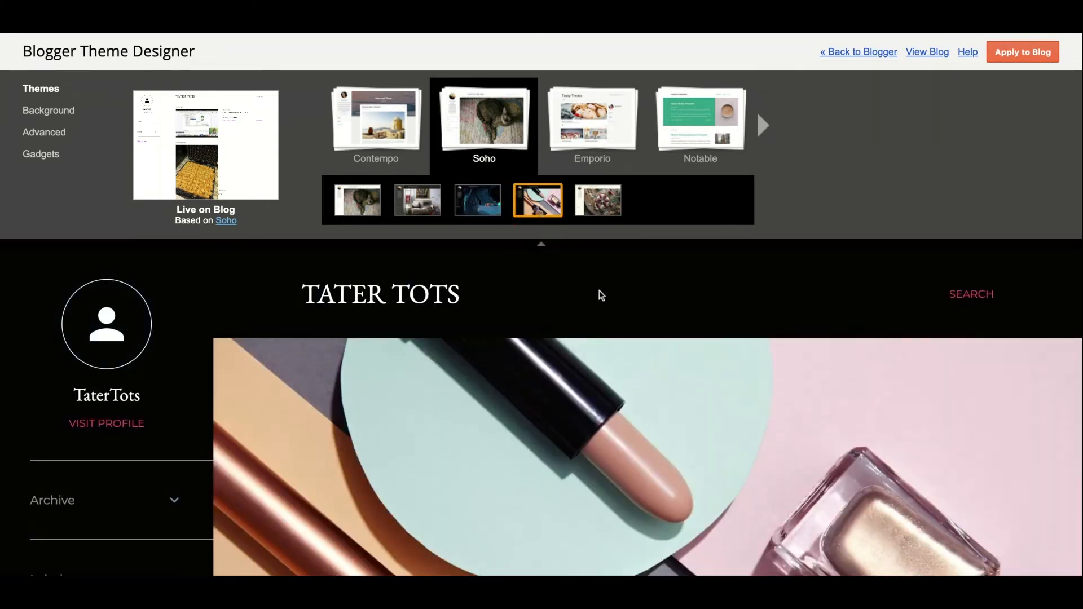
{"action": "scroll", "coordinate": [600, 294], "scroll_direction": "down", "scroll_amount": 1}
{"action": "scroll", "coordinate": [600, 295], "scroll_direction": "down", "scroll_amount": 4}
{"action": "scroll", "coordinate": [600, 295], "scroll_direction": "up", "scroll_amount": 3}
{"action": "left_click", "coordinate": [593, 216]}
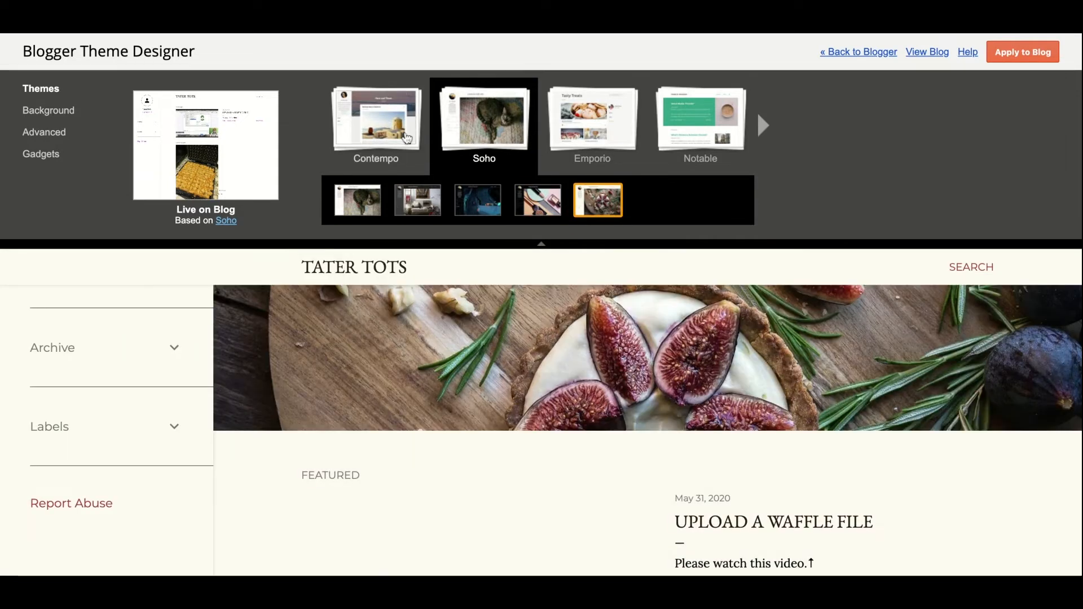
Step: Preview the blog in Contempo, then settle on the Simple theme
{"action": "left_click", "coordinate": [395, 139]}
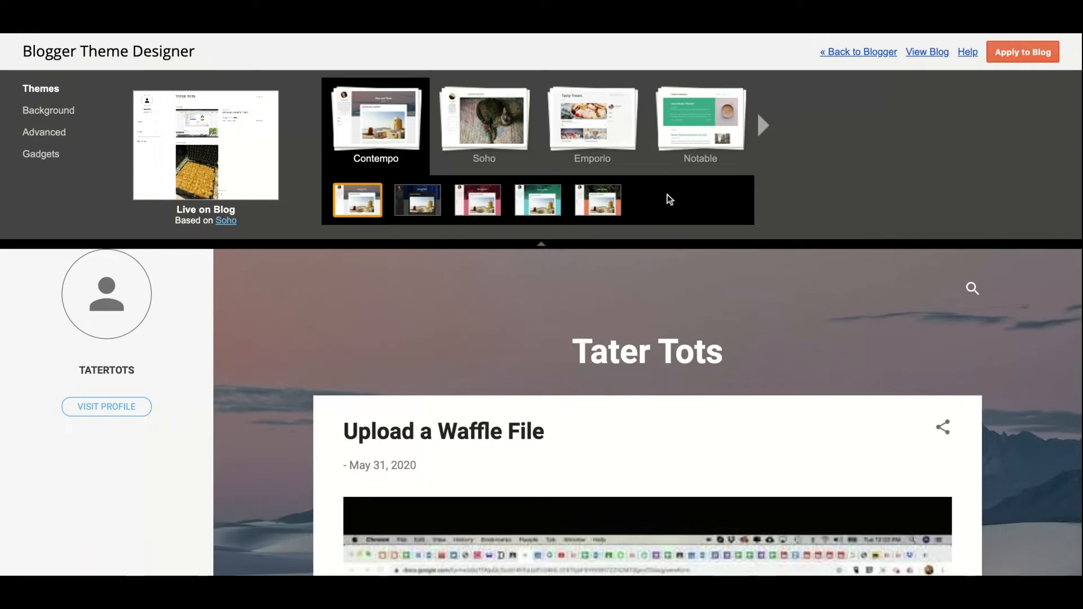
{"action": "left_click", "coordinate": [763, 126]}
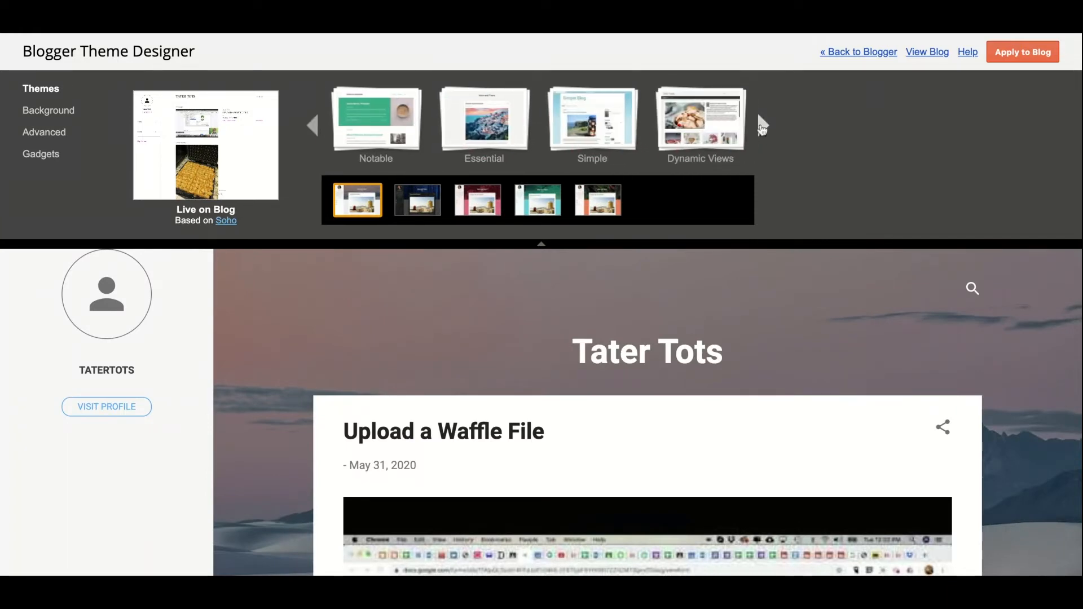
{"action": "left_click", "coordinate": [580, 118]}
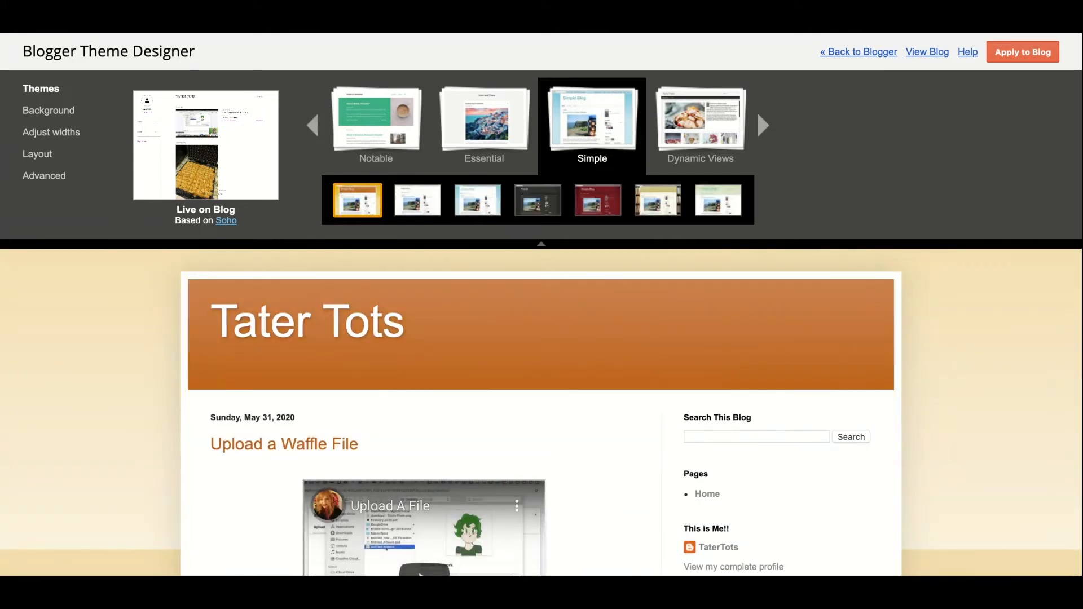
Step: Preview Dynamic Views in its Classic, Snapshot, Timeslide, Sidebar and Mosaic layouts
{"action": "left_click", "coordinate": [701, 152]}
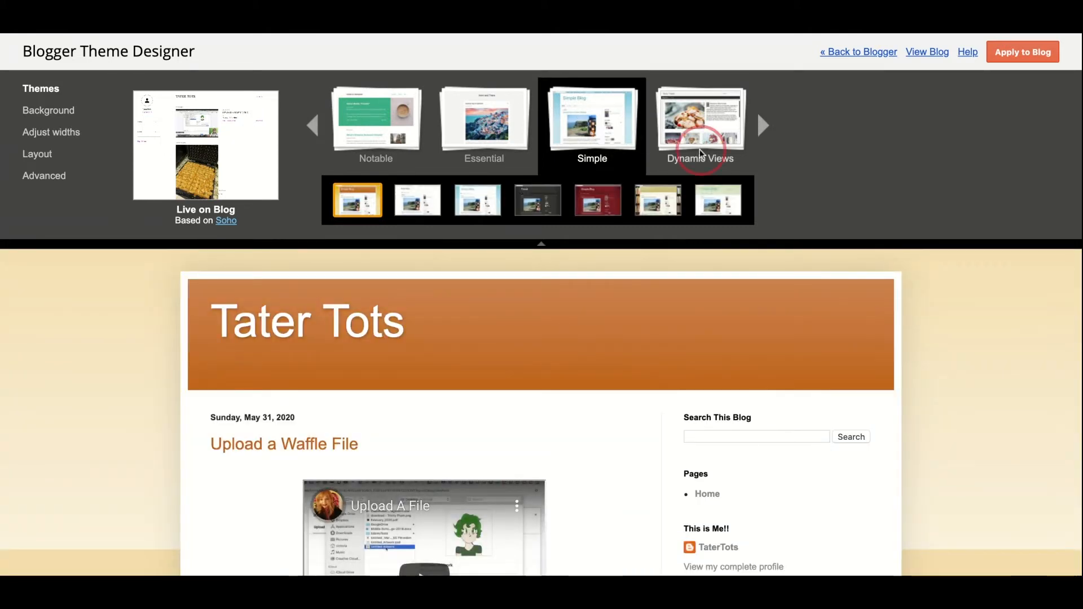
{"action": "left_click", "coordinate": [720, 138]}
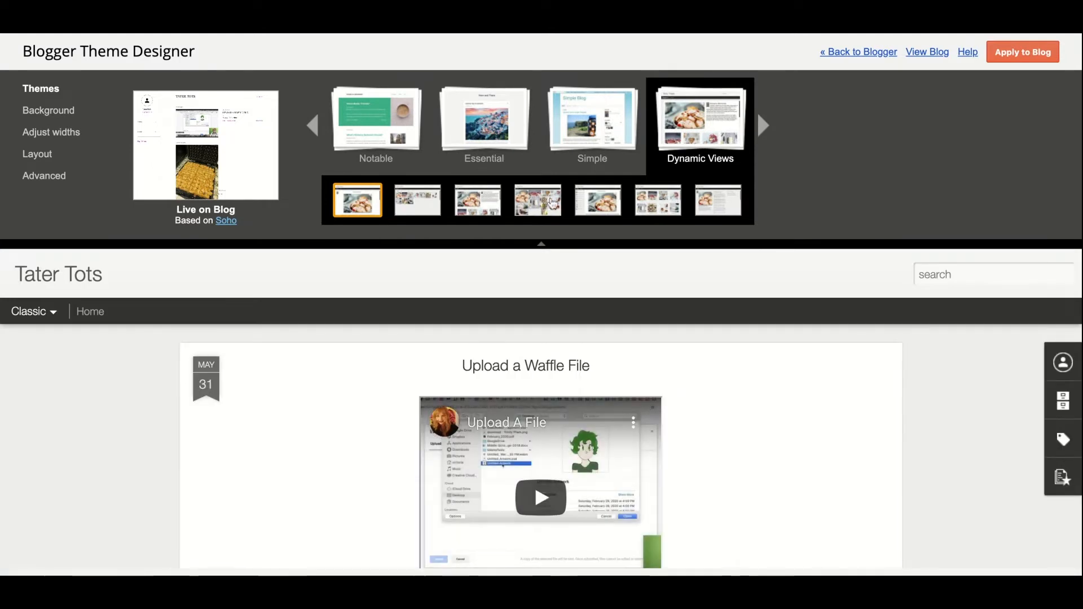
{"action": "left_click", "coordinate": [668, 210]}
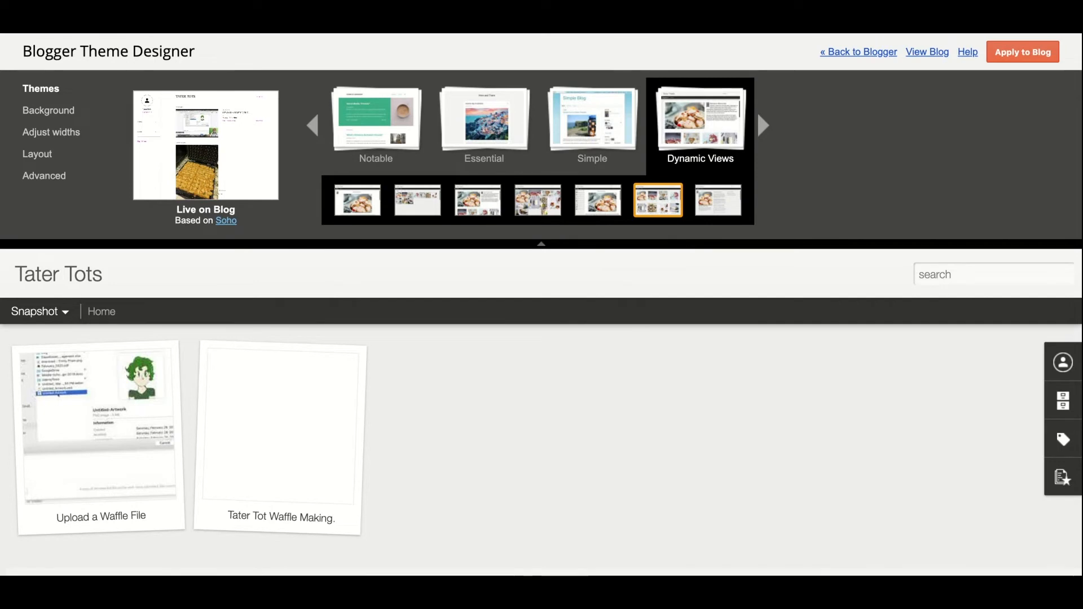
{"action": "left_click", "coordinate": [718, 207]}
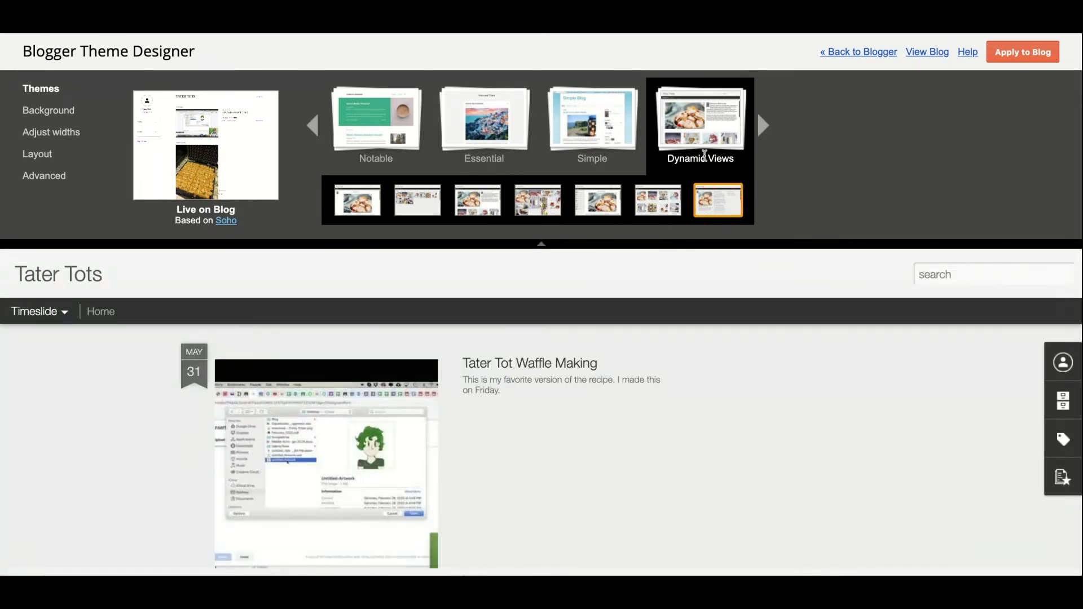
{"action": "left_click", "coordinate": [592, 196]}
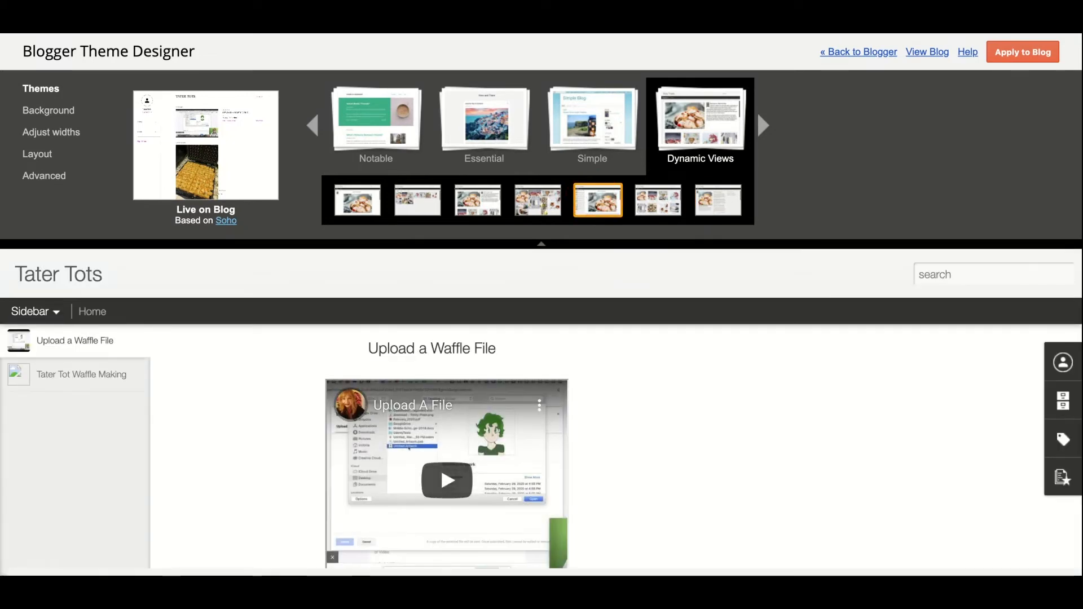
{"action": "left_click", "coordinate": [535, 207]}
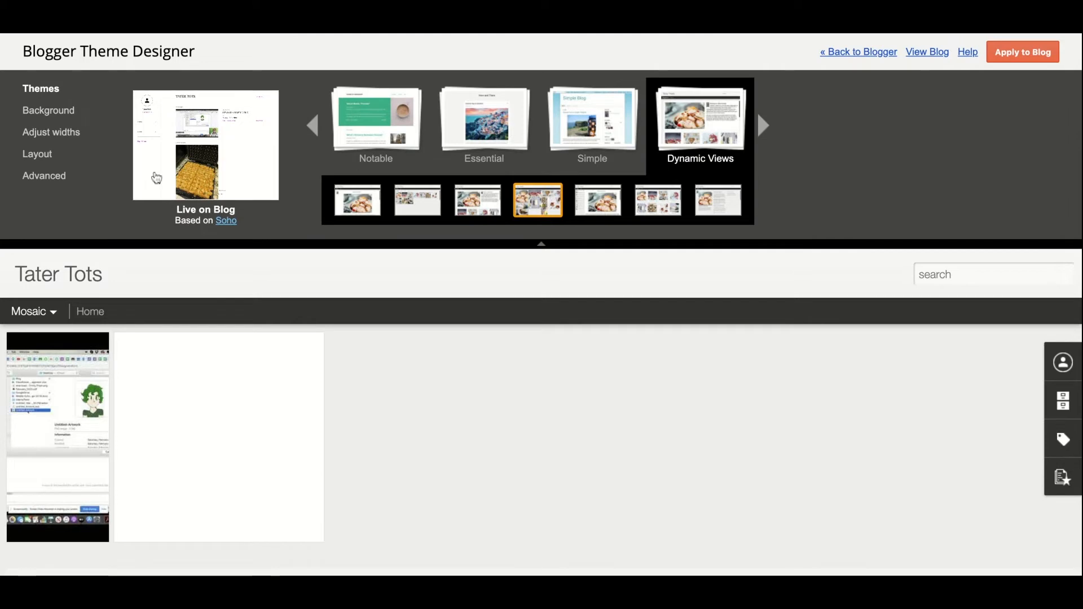
Step: Preview another view style and finish on the Flipcard layout
{"action": "left_click", "coordinate": [50, 311]}
{"action": "left_click", "coordinate": [45, 361]}
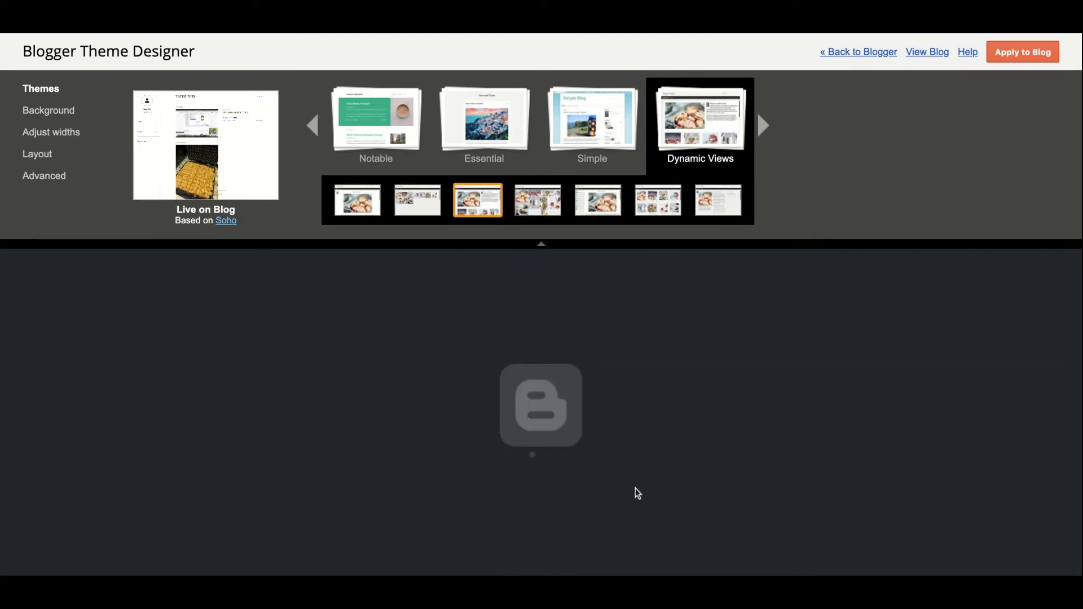
{"action": "left_click", "coordinate": [410, 217]}
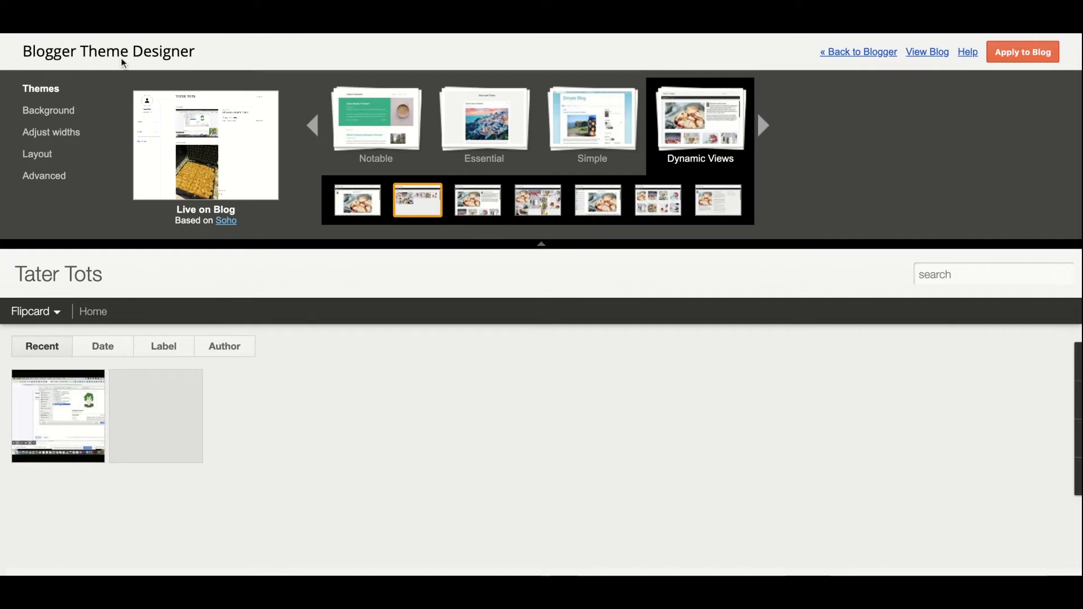
Step: Apply the orange suggested colour theme, then set the blog to 940 px and the right sidebar to 440 px
{"action": "left_click", "coordinate": [60, 111]}
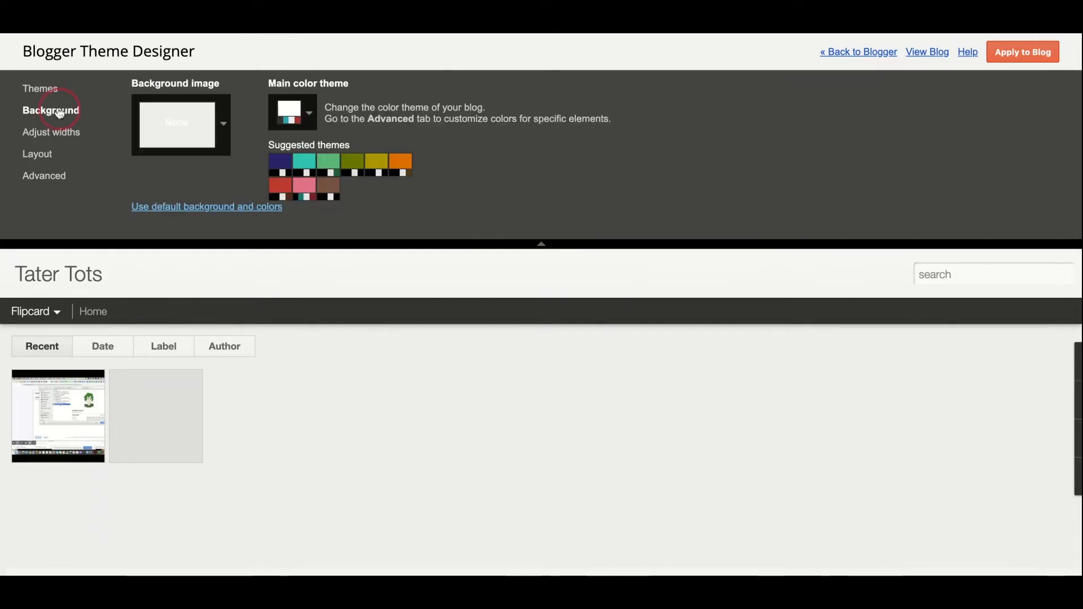
{"action": "left_click", "coordinate": [395, 163]}
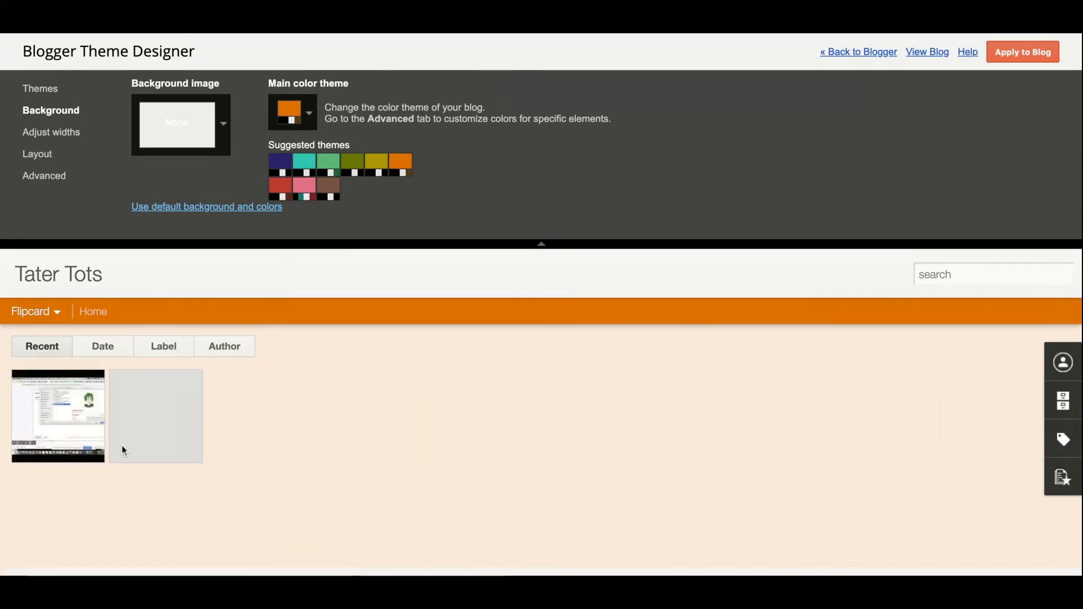
{"action": "left_click", "coordinate": [78, 133]}
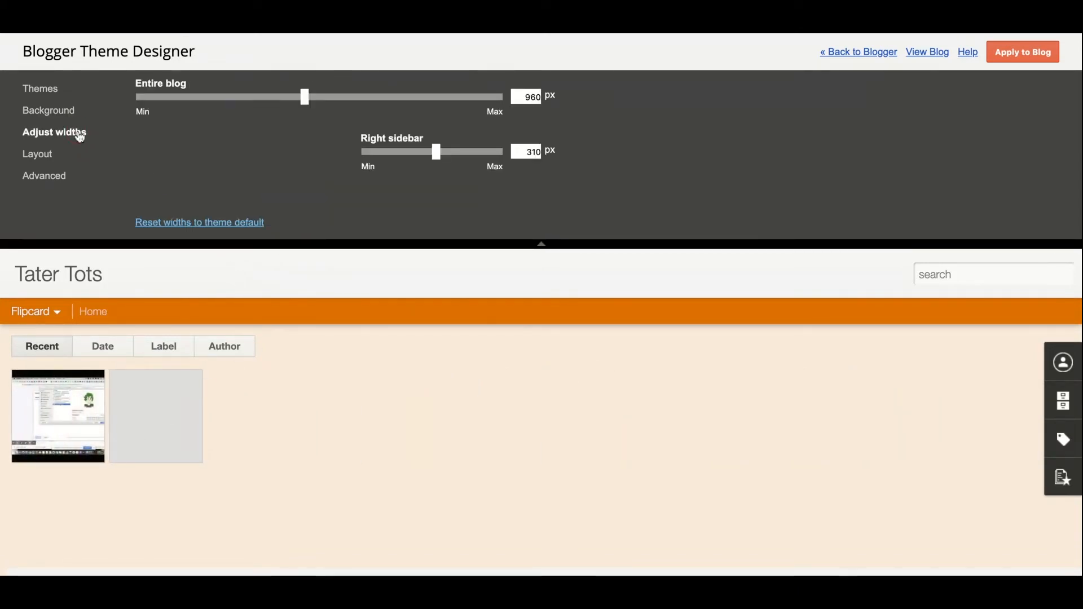
{"action": "left_click_drag", "start_coordinate": [302, 97], "coordinate": [298, 97]}
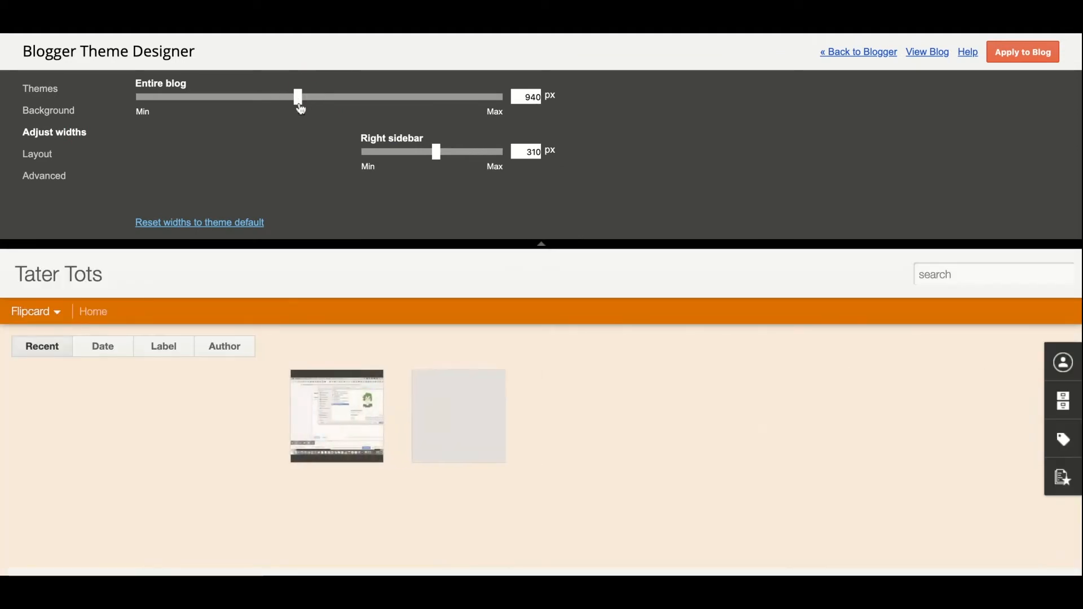
{"action": "left_click_drag", "start_coordinate": [436, 152], "coordinate": [373, 159]}
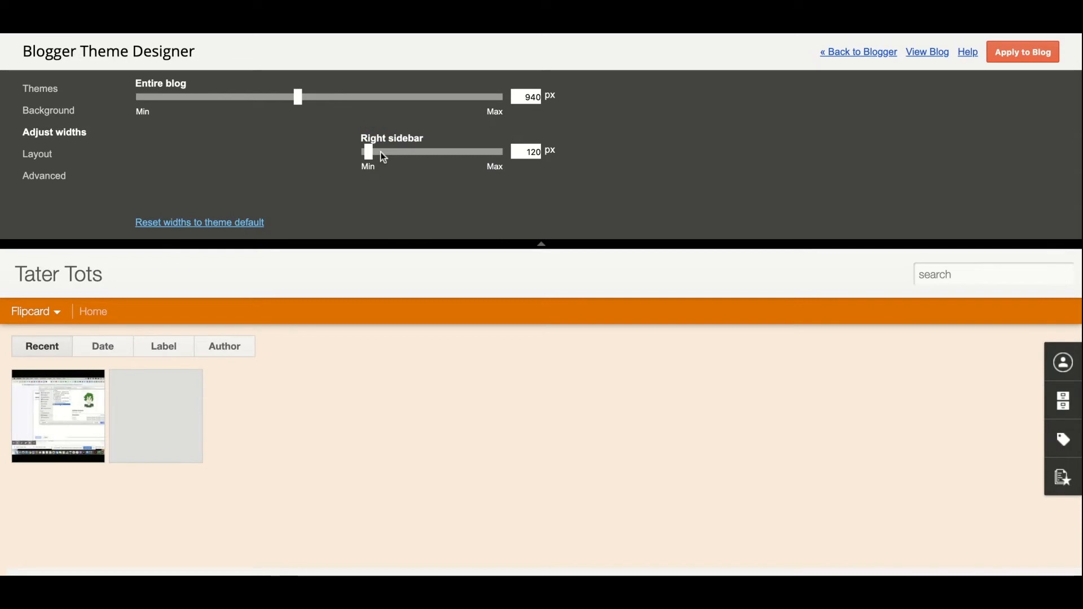
{"action": "left_click_drag", "start_coordinate": [371, 156], "coordinate": [482, 161]}
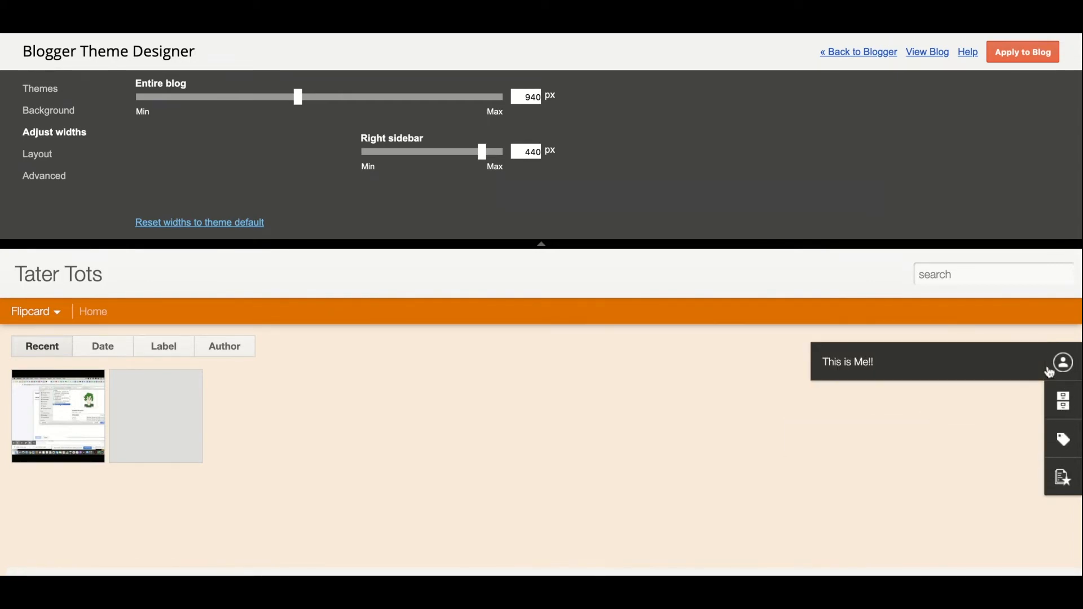
{"action": "left_click", "coordinate": [35, 163]}
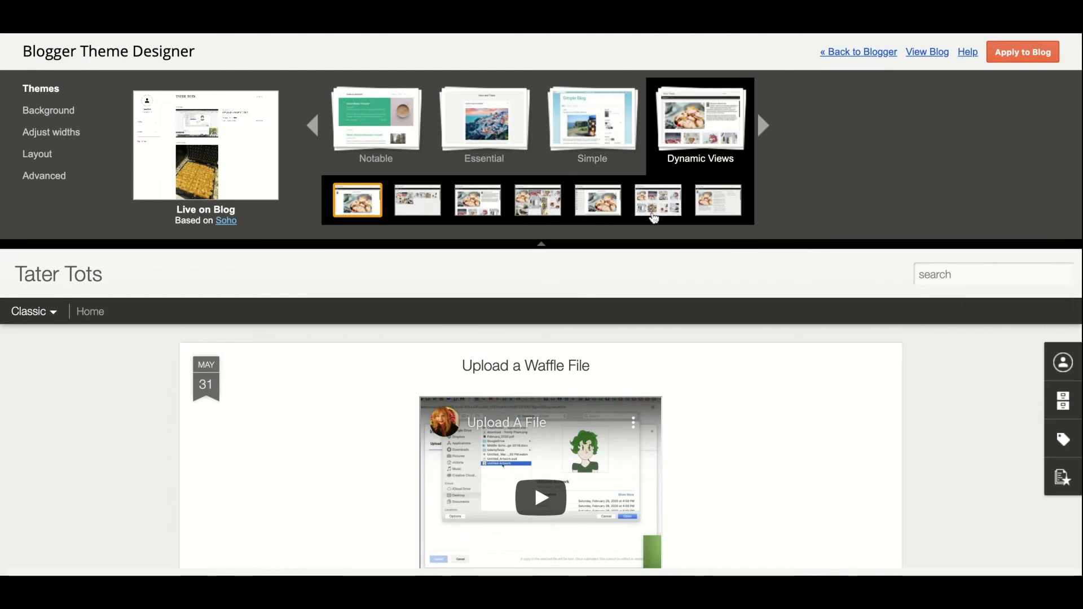
Step: Switch to the Snapshot dynamic view and bring up the background image choices
{"action": "left_click", "coordinate": [655, 217]}
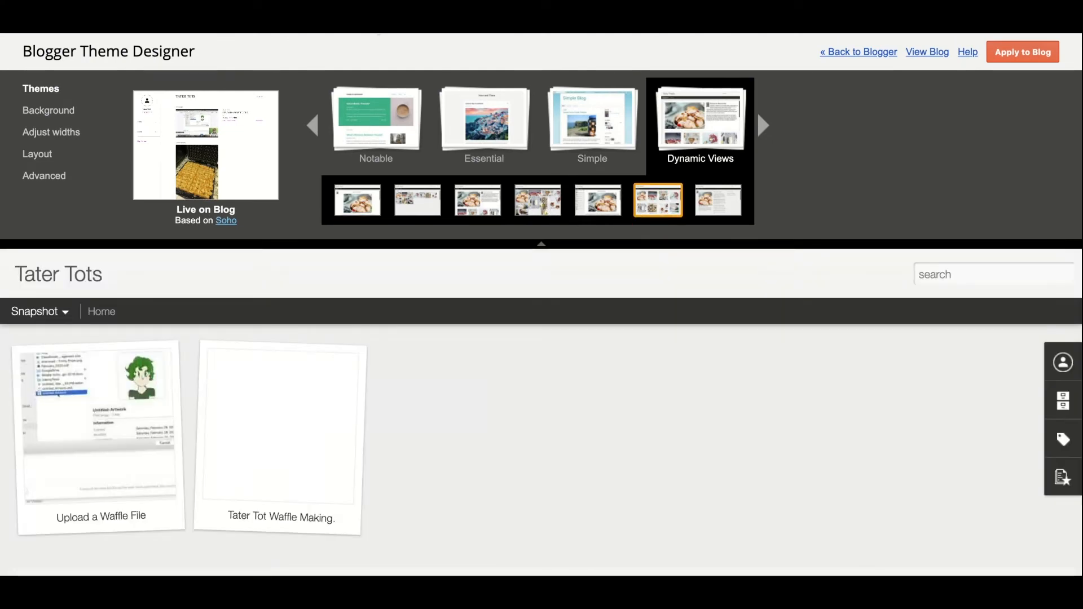
{"action": "left_click", "coordinate": [37, 116]}
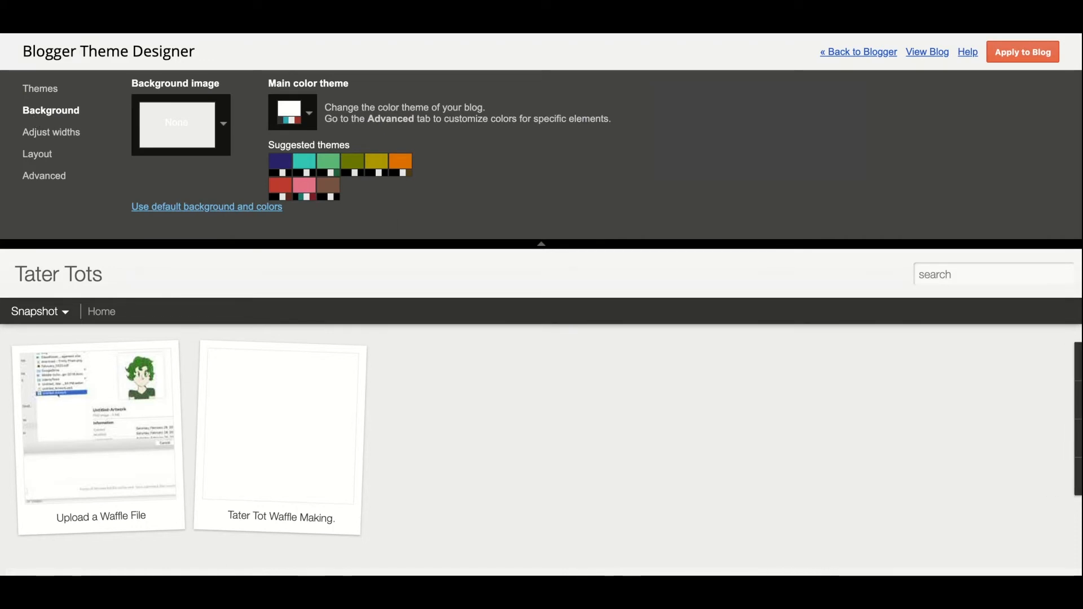
{"action": "left_click", "coordinate": [309, 121]}
{"action": "left_click", "coordinate": [311, 123]}
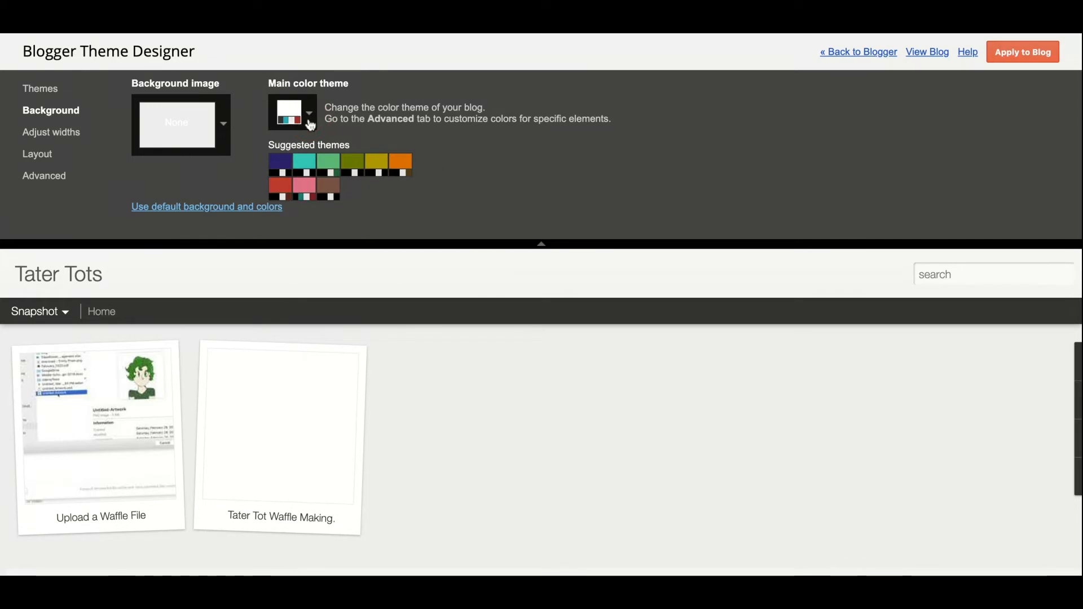
{"action": "left_click", "coordinate": [224, 124]}
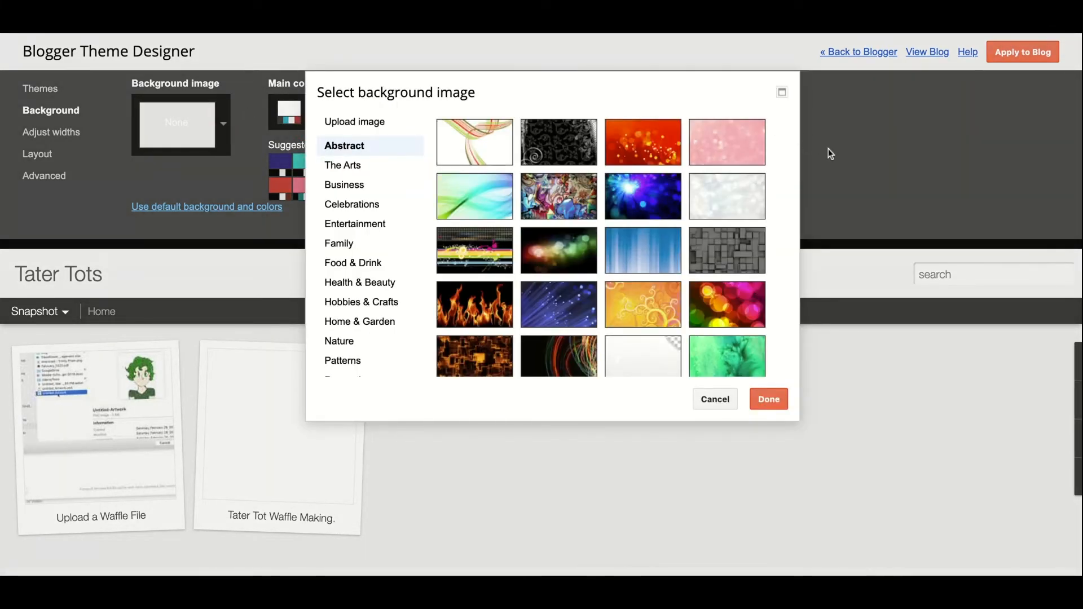
Step: Try the teal abstract, graffiti, flame, grainy sugar and vegetables background images
{"action": "left_click", "coordinate": [490, 213]}
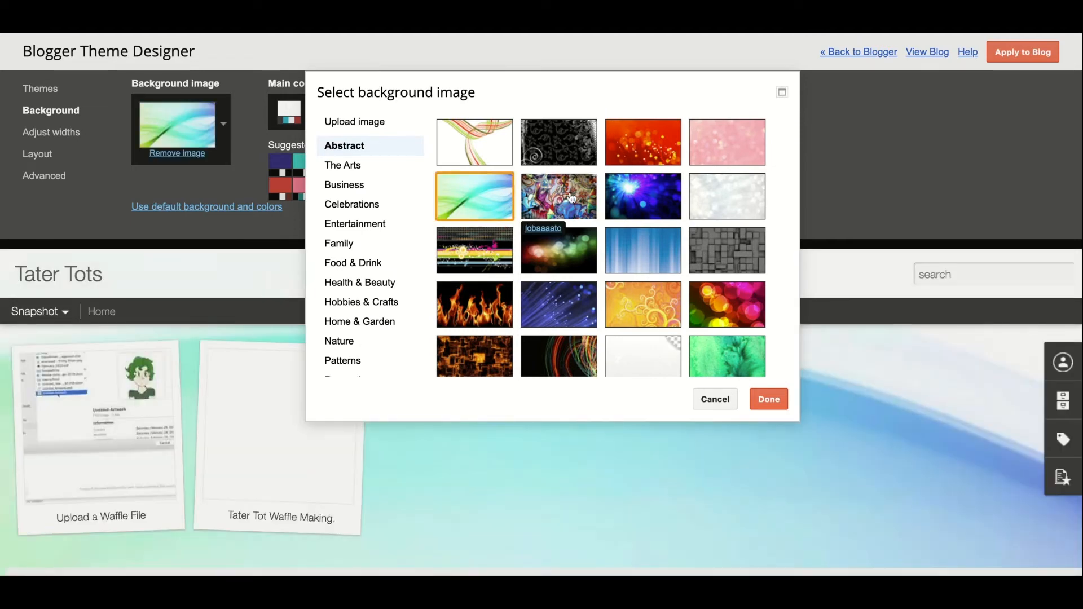
{"action": "left_click", "coordinate": [572, 197]}
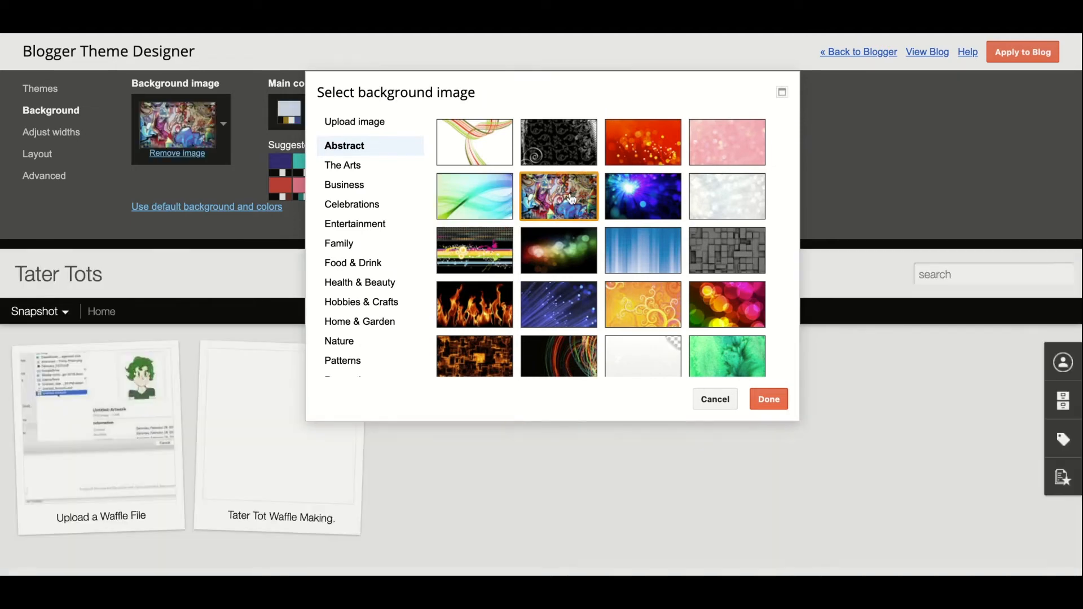
{"action": "left_click", "coordinate": [481, 292]}
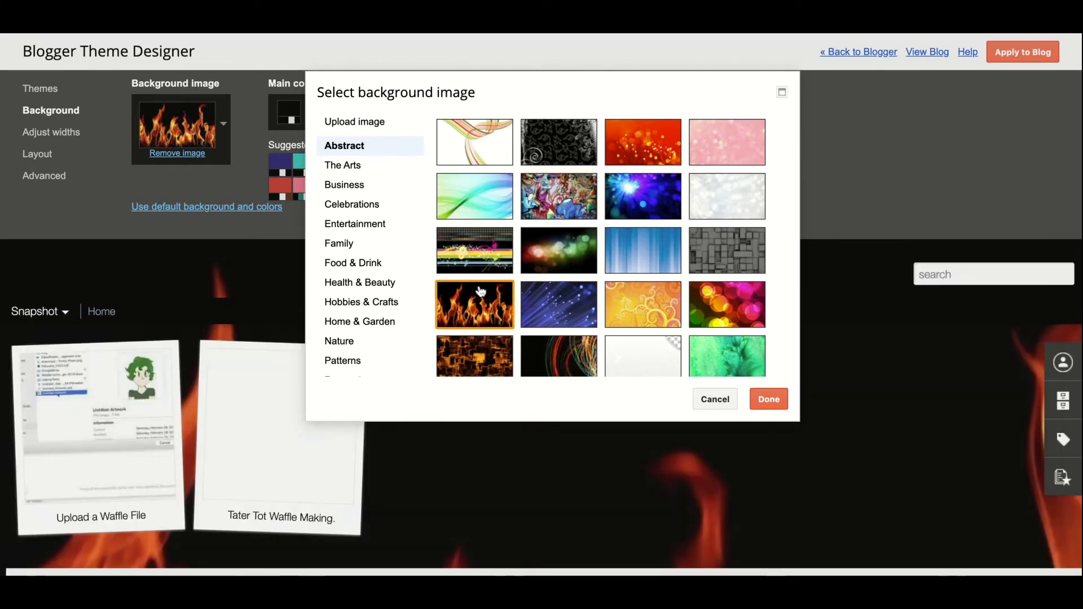
{"action": "scroll", "coordinate": [638, 355], "scroll_direction": "down", "scroll_amount": 2}
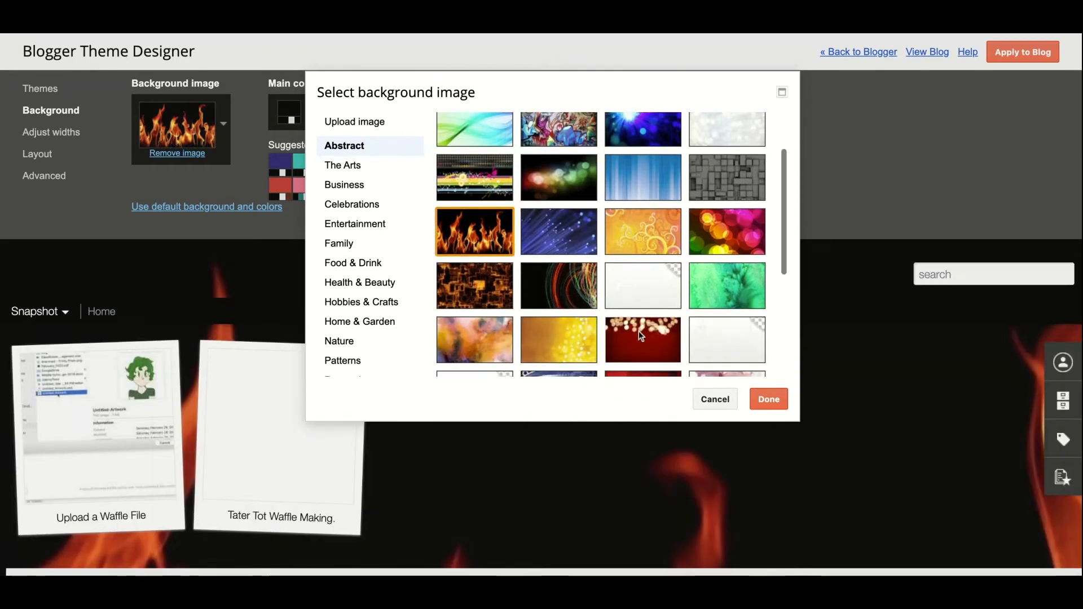
{"action": "left_click", "coordinate": [372, 265]}
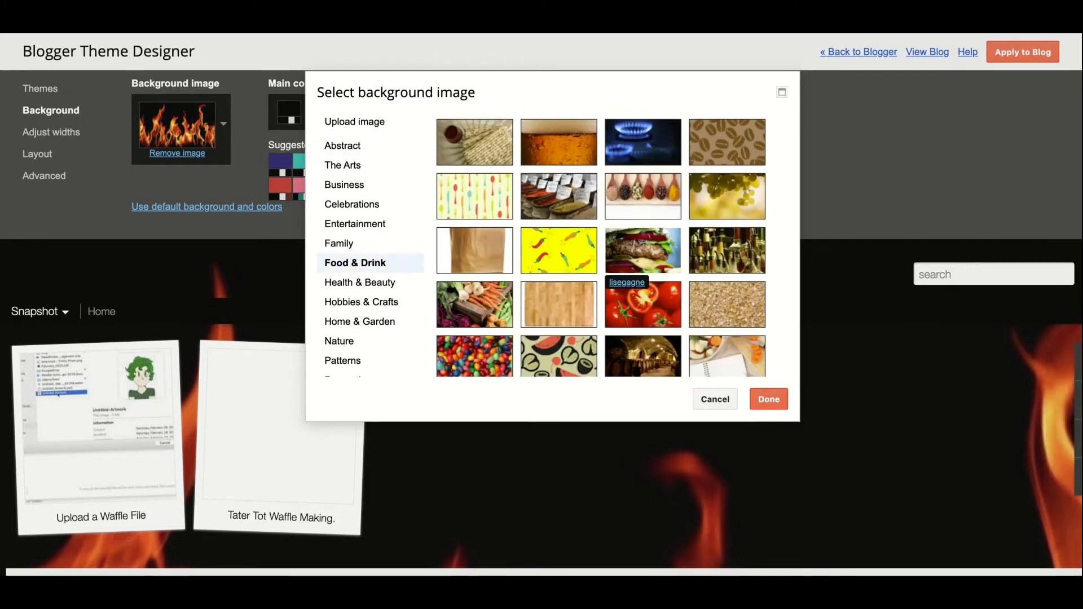
{"action": "scroll", "coordinate": [632, 272], "scroll_direction": "down", "scroll_amount": 1}
{"action": "scroll", "coordinate": [632, 272], "scroll_direction": "down", "scroll_amount": 3}
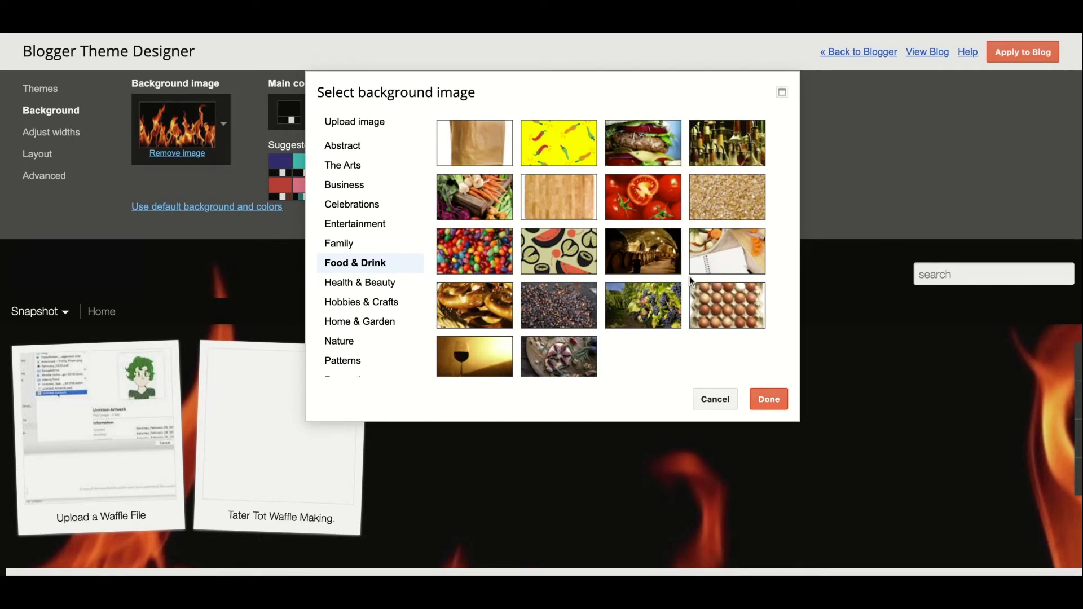
{"action": "scroll", "coordinate": [662, 293], "scroll_direction": "up", "scroll_amount": 1}
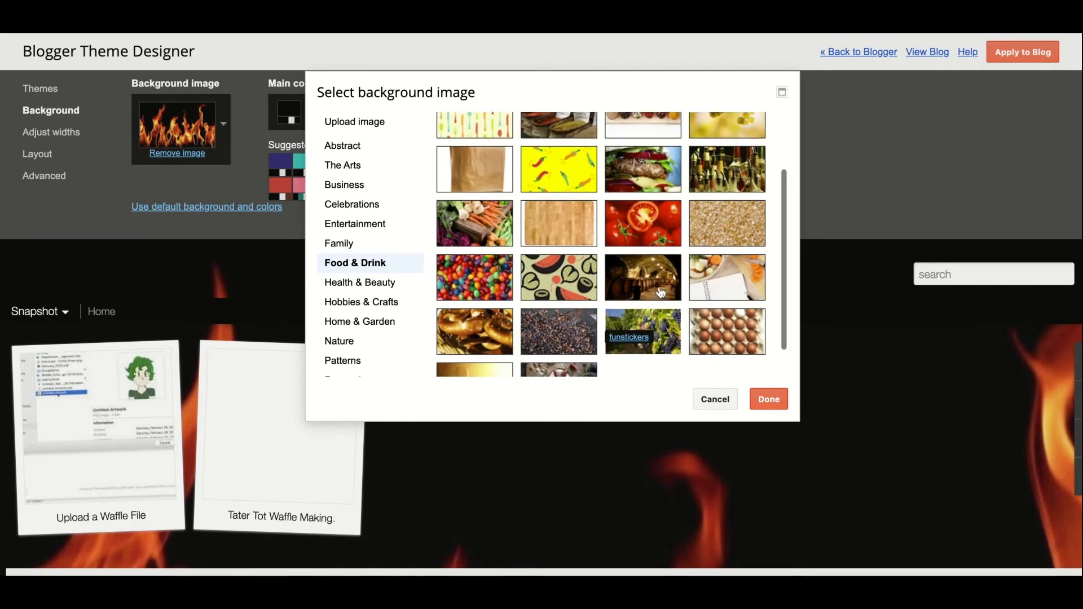
{"action": "left_click", "coordinate": [725, 241]}
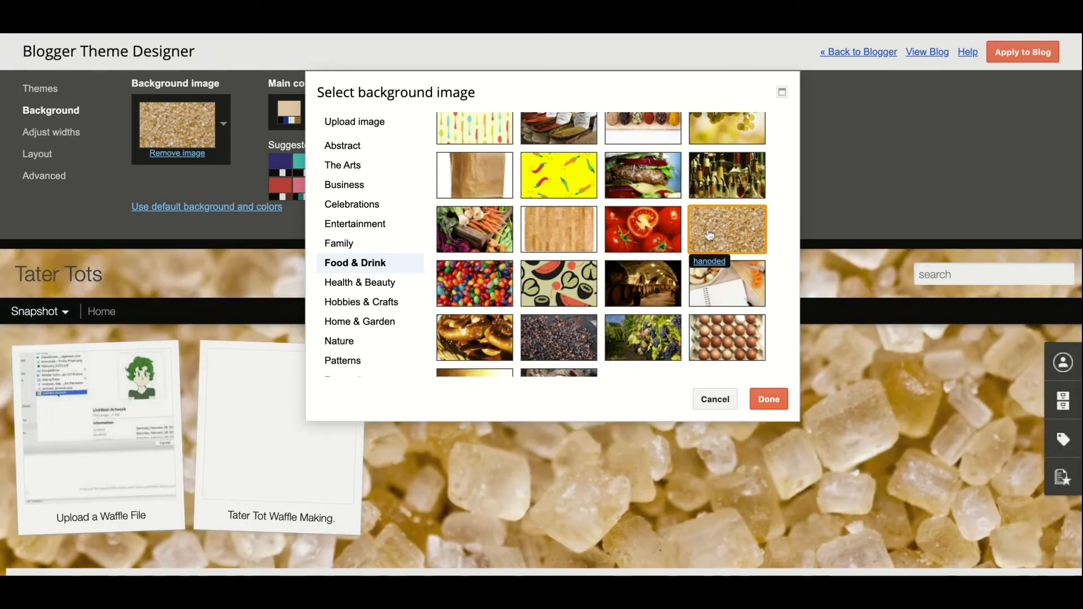
{"action": "left_click", "coordinate": [488, 236]}
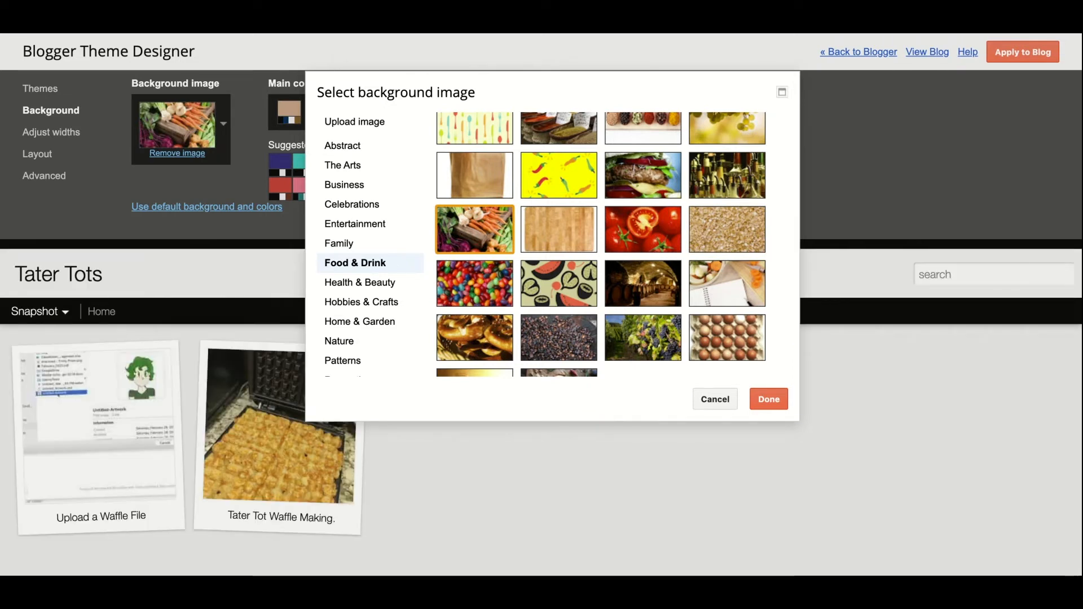
Step: Choose the red concentric-circle pattern, apply it to the blog, and return to Blogger
{"action": "left_click", "coordinate": [358, 367]}
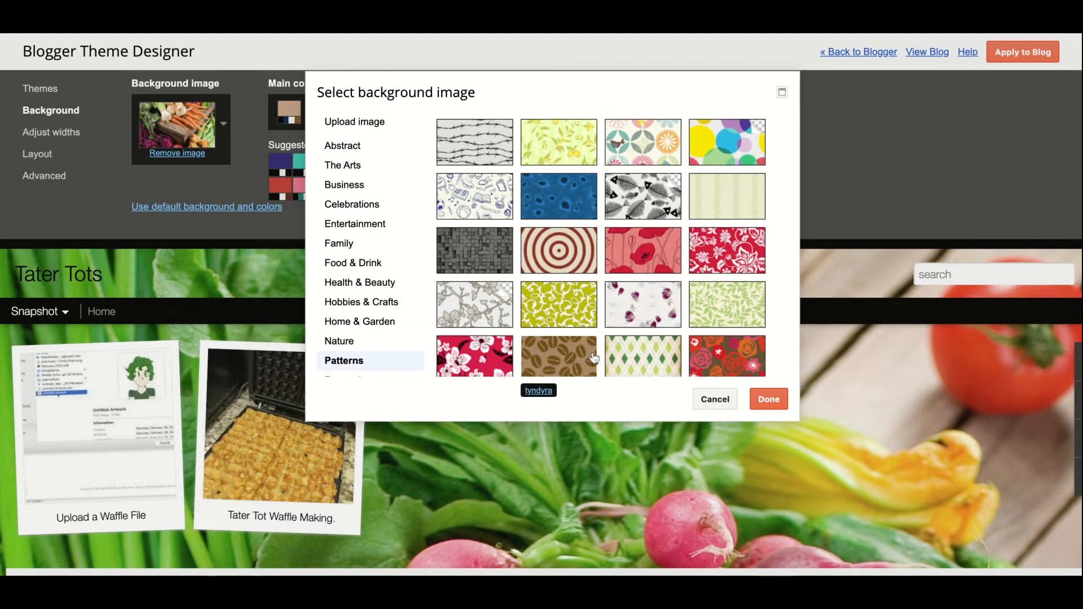
{"action": "left_click", "coordinate": [645, 154]}
{"action": "left_click", "coordinate": [558, 251]}
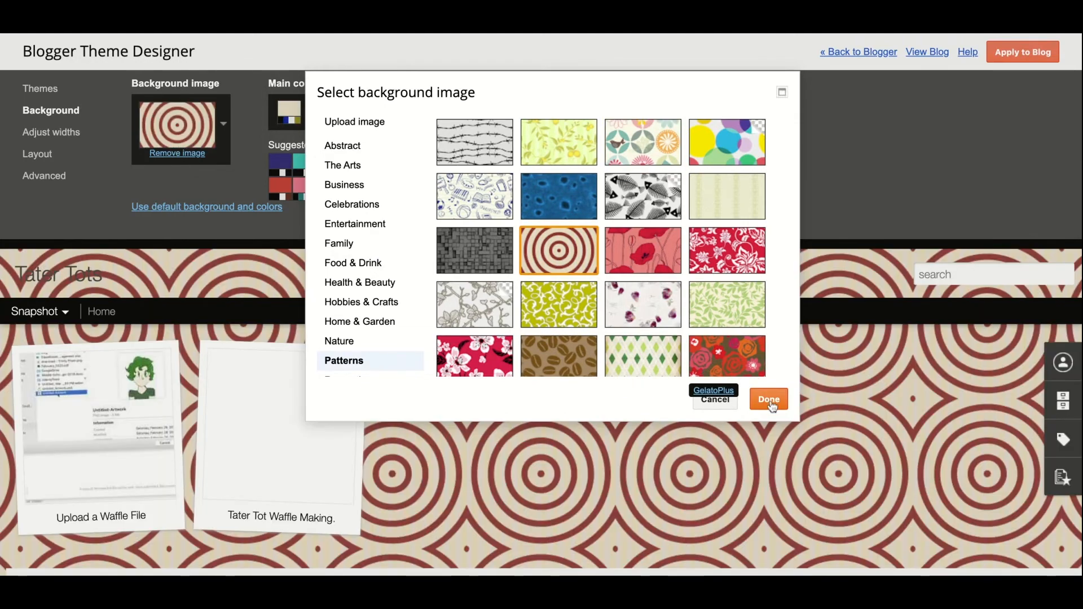
{"action": "left_click", "coordinate": [771, 399]}
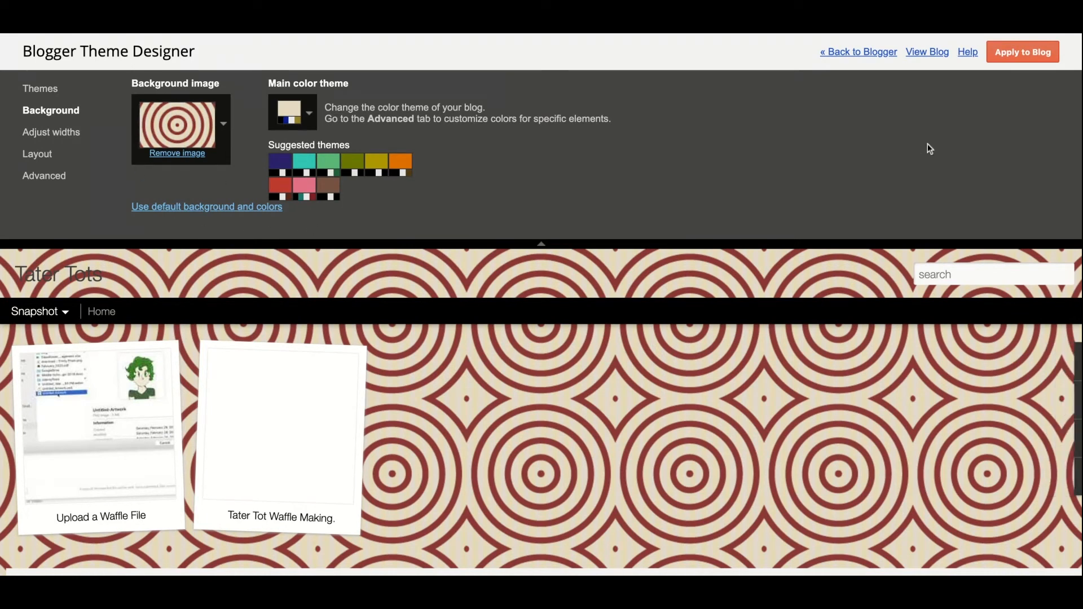
{"action": "left_click", "coordinate": [1020, 53]}
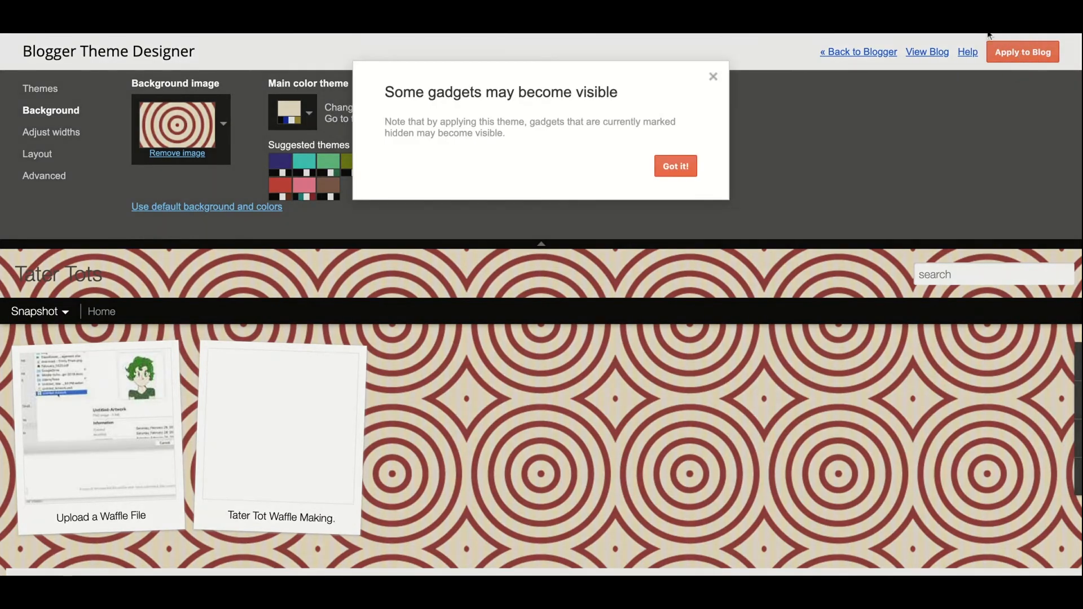
{"action": "left_click", "coordinate": [684, 168]}
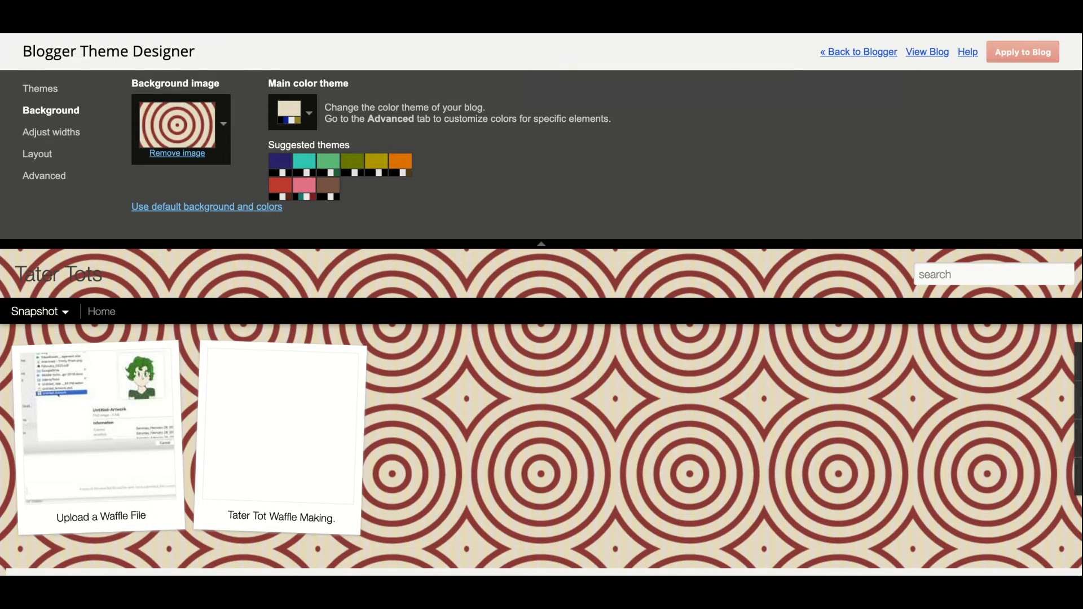
{"action": "left_click", "coordinate": [860, 56]}
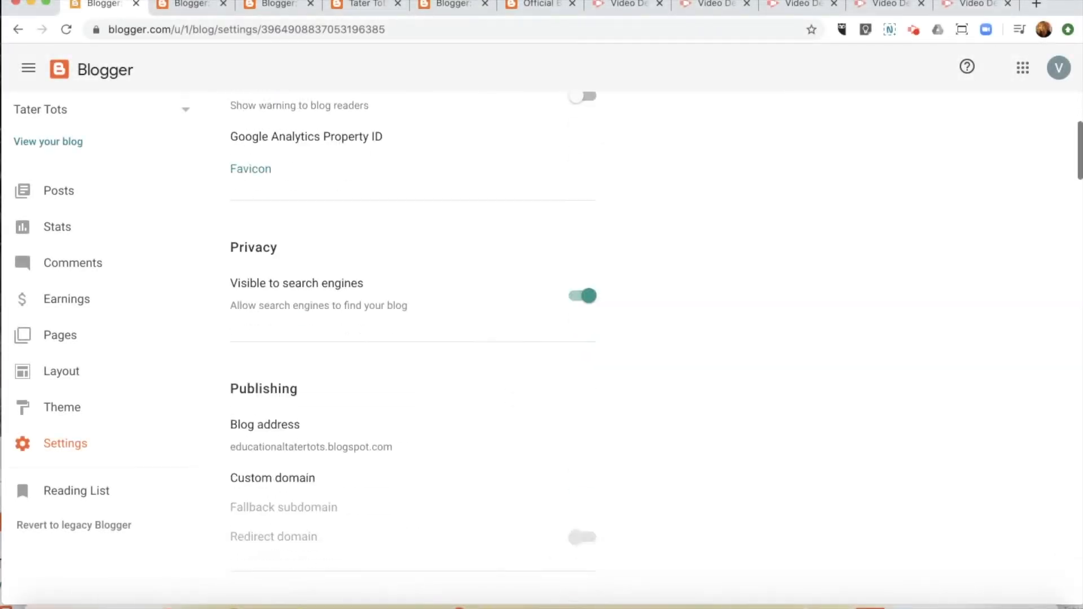
Step: Invite a co-author to Tater Tots by entering their e-mail address and sending the invitation
{"action": "scroll", "coordinate": [541, 338], "scroll_direction": "down", "scroll_amount": 4}
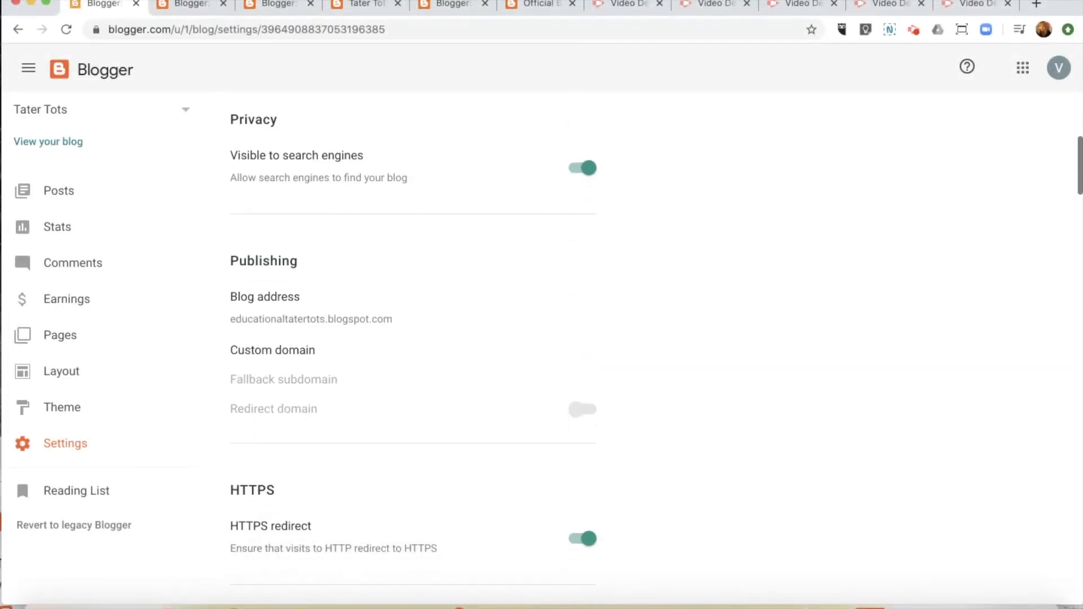
{"action": "scroll", "coordinate": [542, 347], "scroll_direction": "down", "scroll_amount": 6}
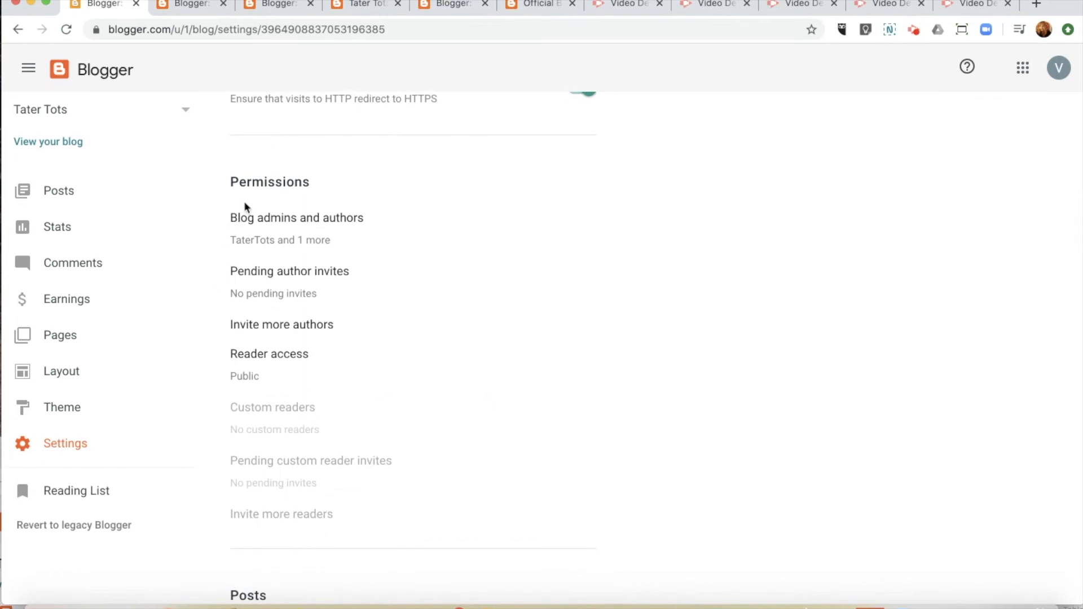
{"action": "left_click", "coordinate": [318, 274]}
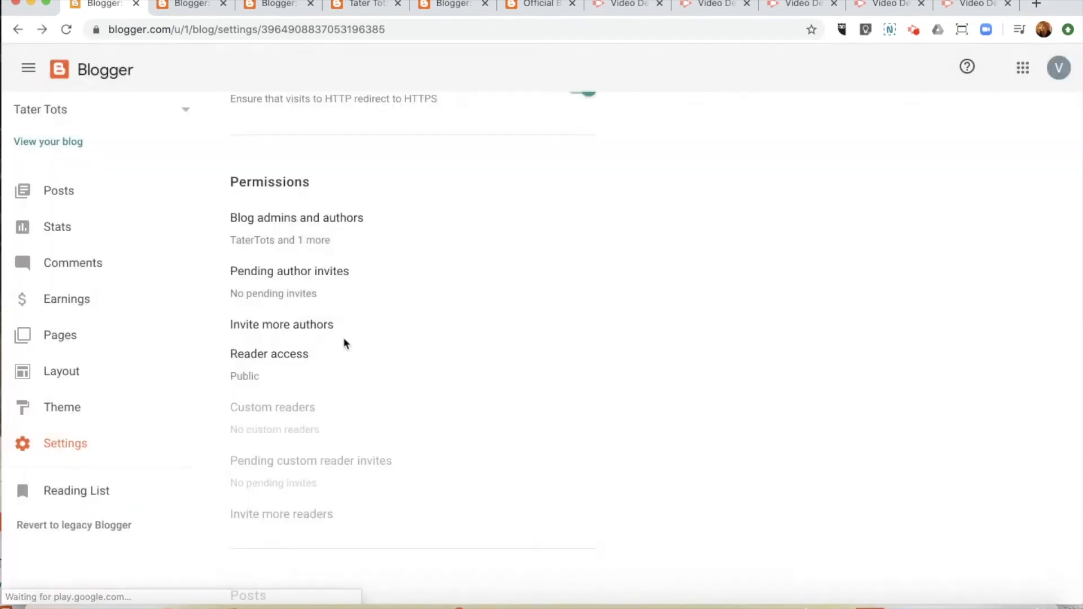
{"action": "left_click", "coordinate": [596, 397]}
{"action": "left_click", "coordinate": [329, 331]}
{"action": "left_click", "coordinate": [447, 309]}
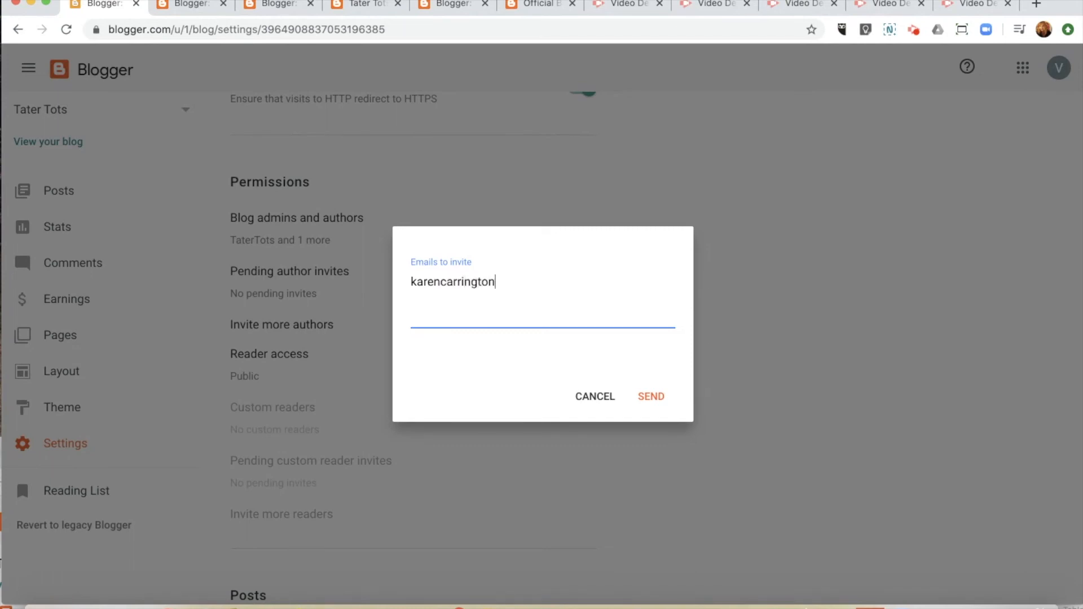
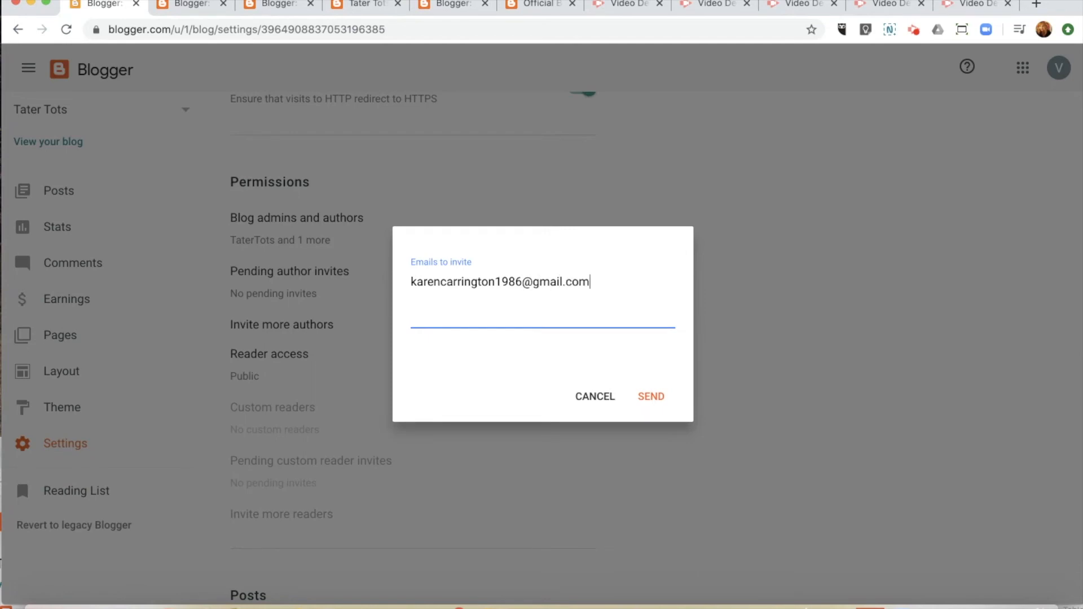
{"action": "left_click", "coordinate": [653, 400]}
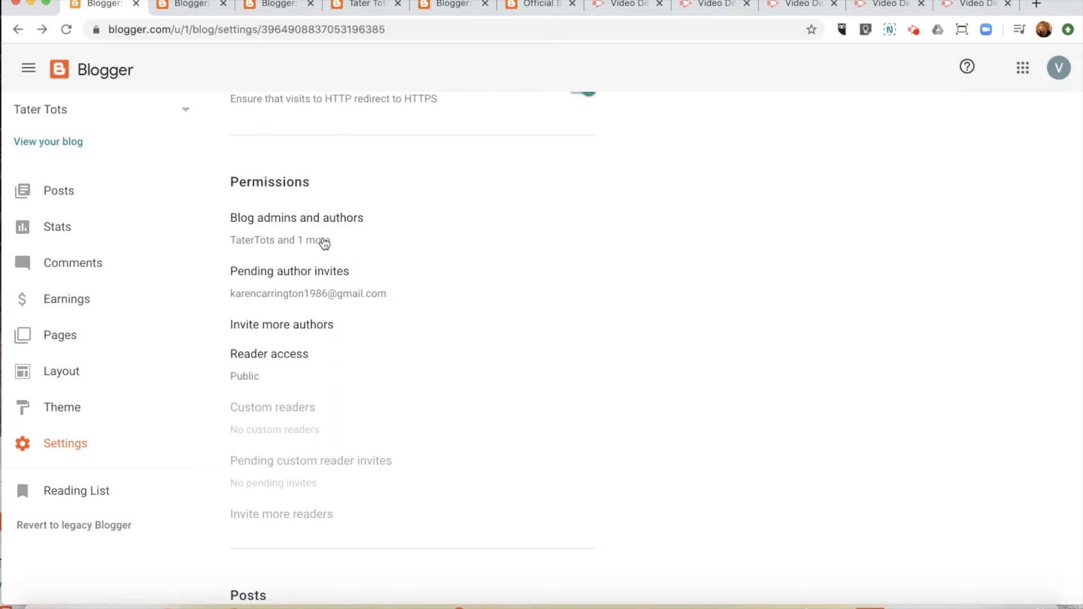
Step: Keep the co-author's role as Author under Blog admins and authors and save
{"action": "left_click", "coordinate": [321, 242]}
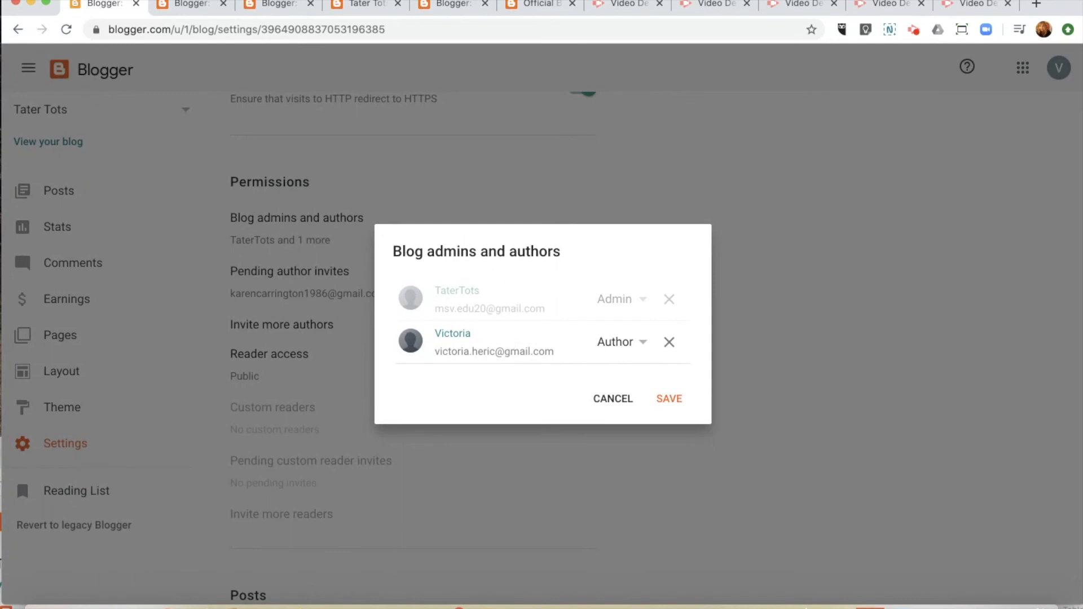
{"action": "left_click", "coordinate": [649, 345]}
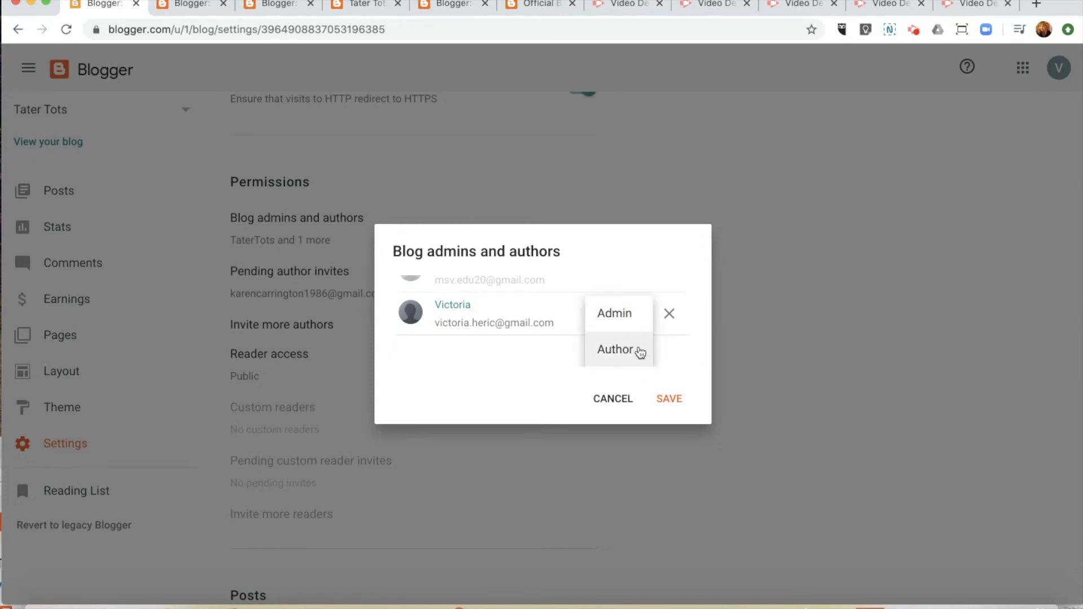
{"action": "left_click", "coordinate": [544, 387]}
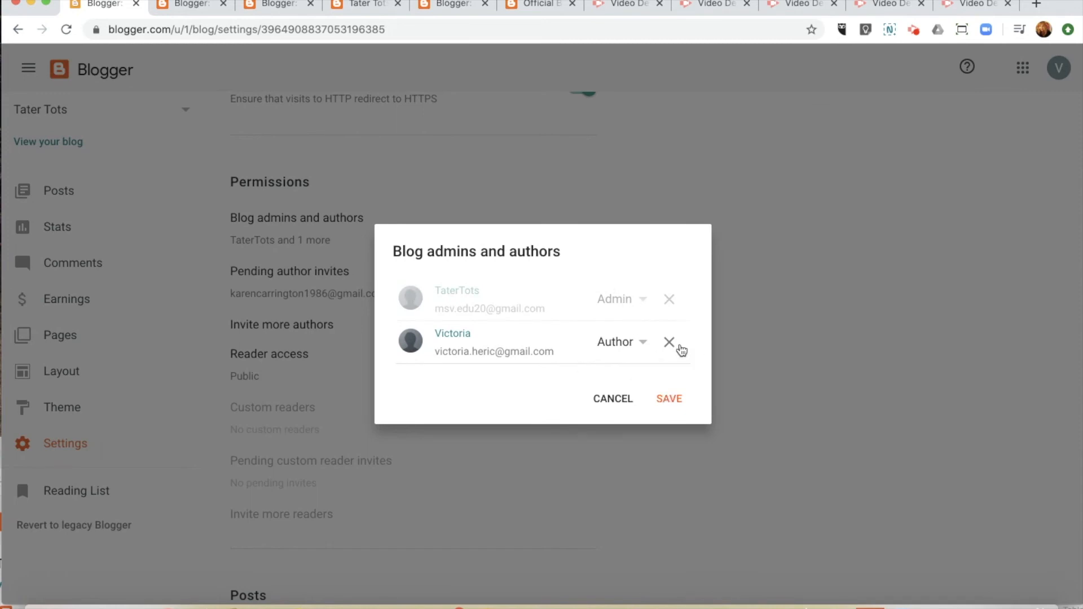
{"action": "left_click", "coordinate": [680, 401]}
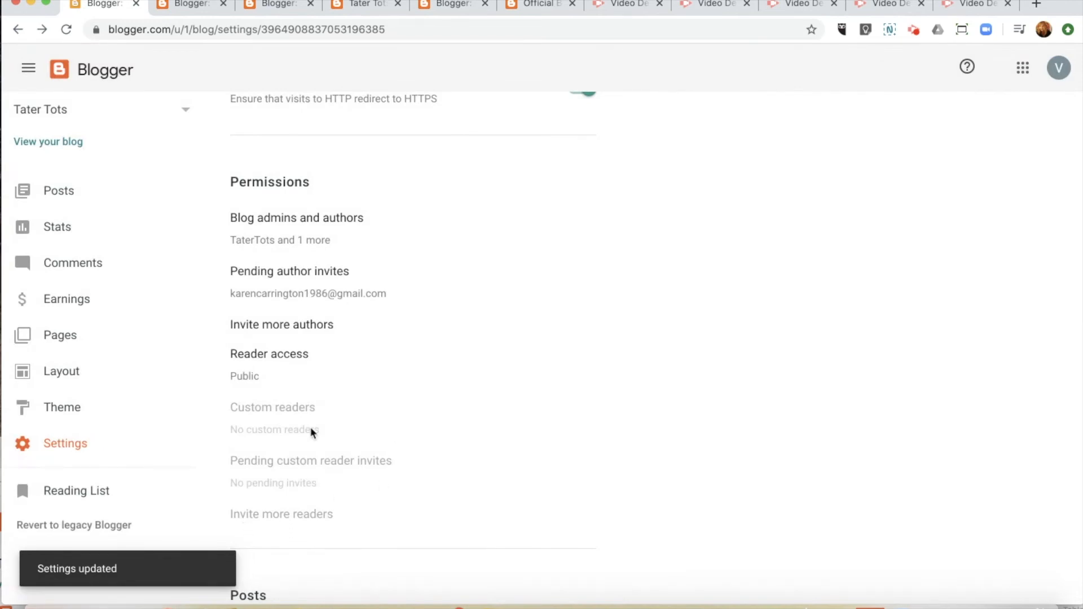
{"action": "scroll", "coordinate": [503, 413], "scroll_direction": "down", "scroll_amount": 8}
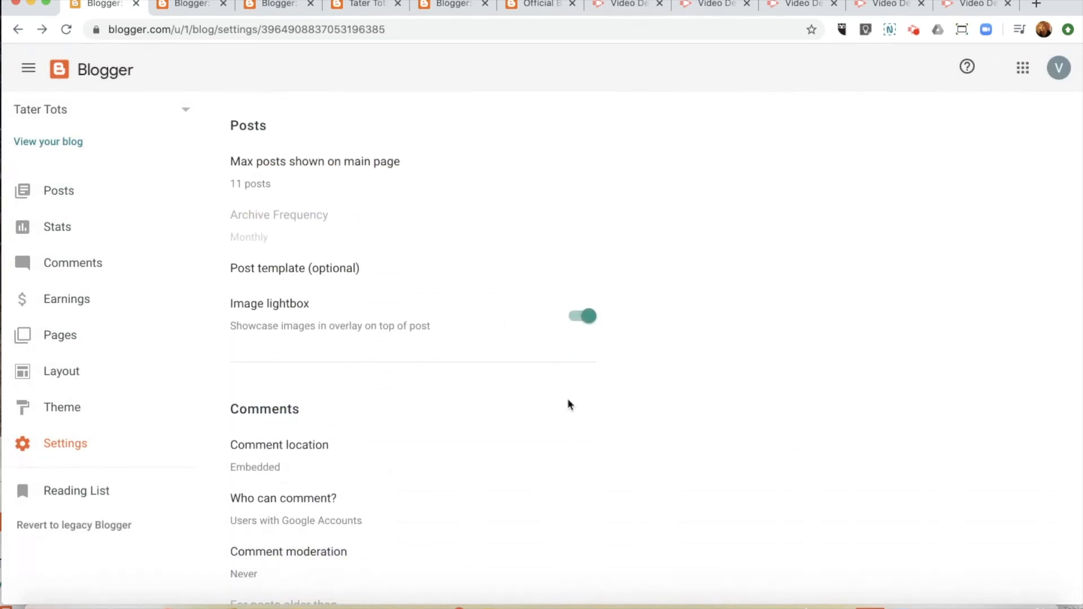
{"action": "scroll", "coordinate": [569, 405], "scroll_direction": "down", "scroll_amount": 3}
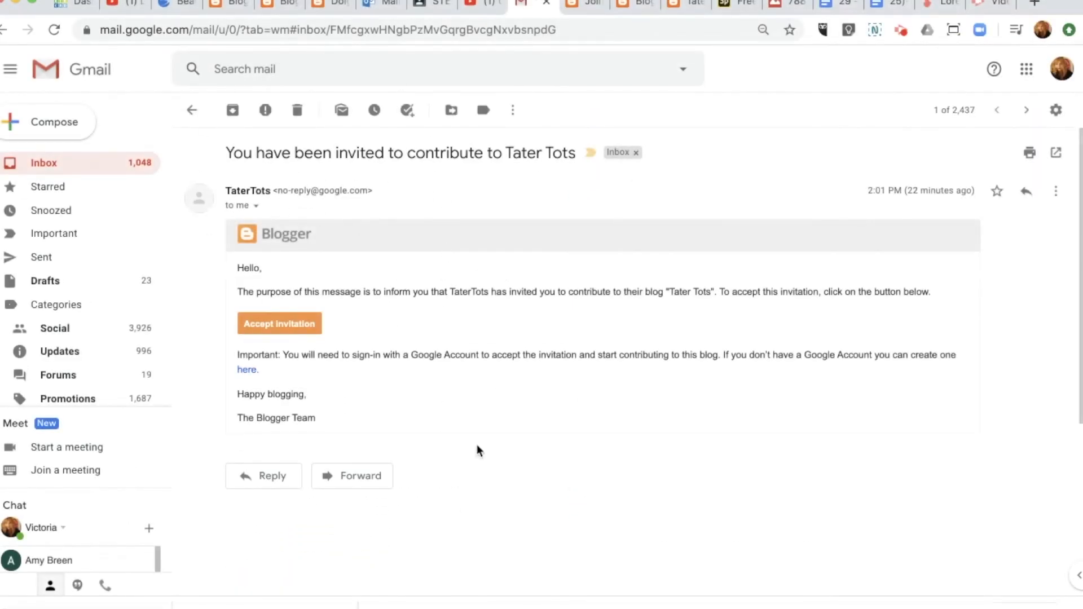
Step: Accept the Tater Tots contributor invitation from the Gmail e-mail
{"action": "left_click", "coordinate": [279, 325]}
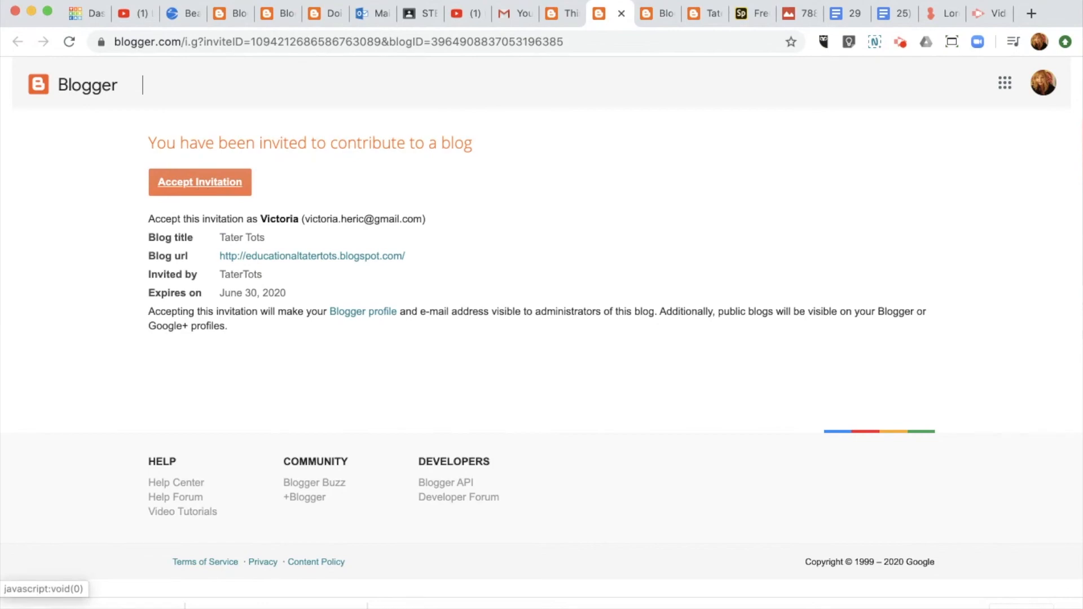
Step: Confirm joining Tater Tots as a contributor and open the User Profile editor
{"action": "left_click", "coordinate": [200, 181]}
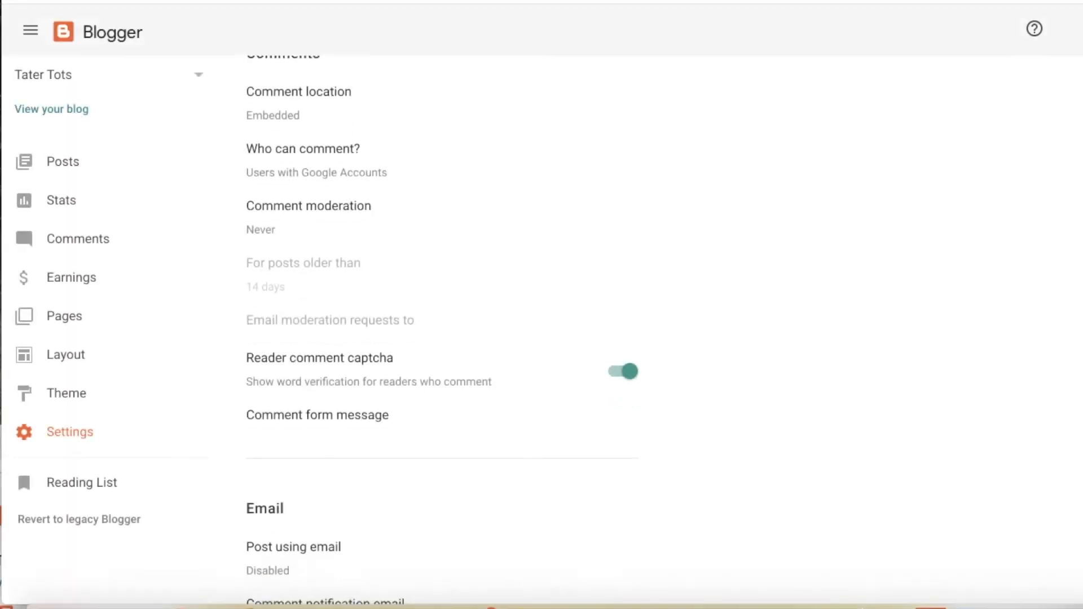
{"action": "scroll", "coordinate": [442, 327], "scroll_direction": "down", "scroll_amount": 20}
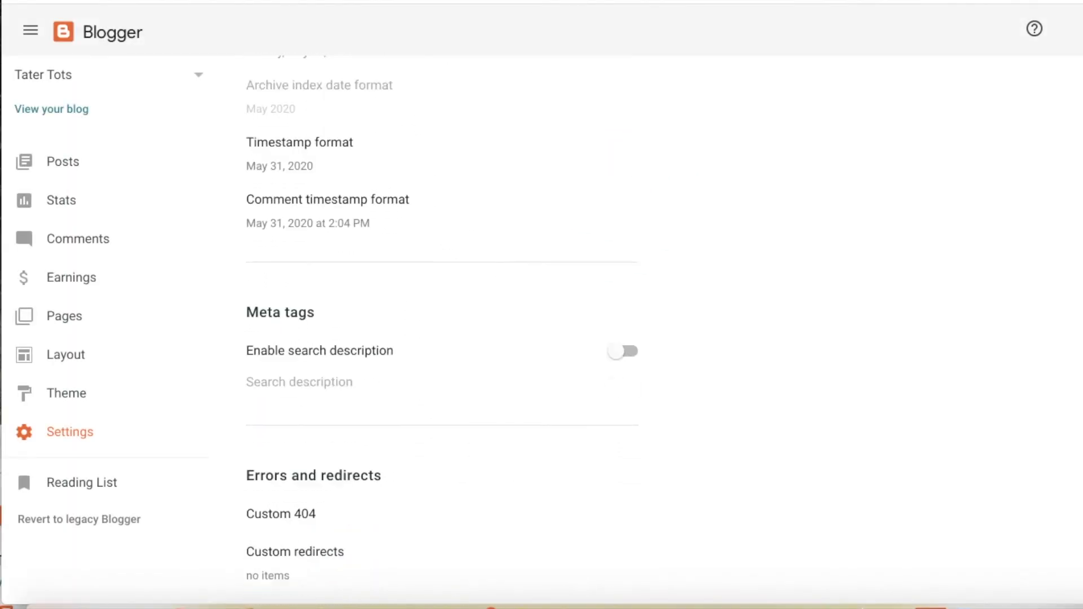
{"action": "scroll", "coordinate": [442, 327], "scroll_direction": "down", "scroll_amount": 15}
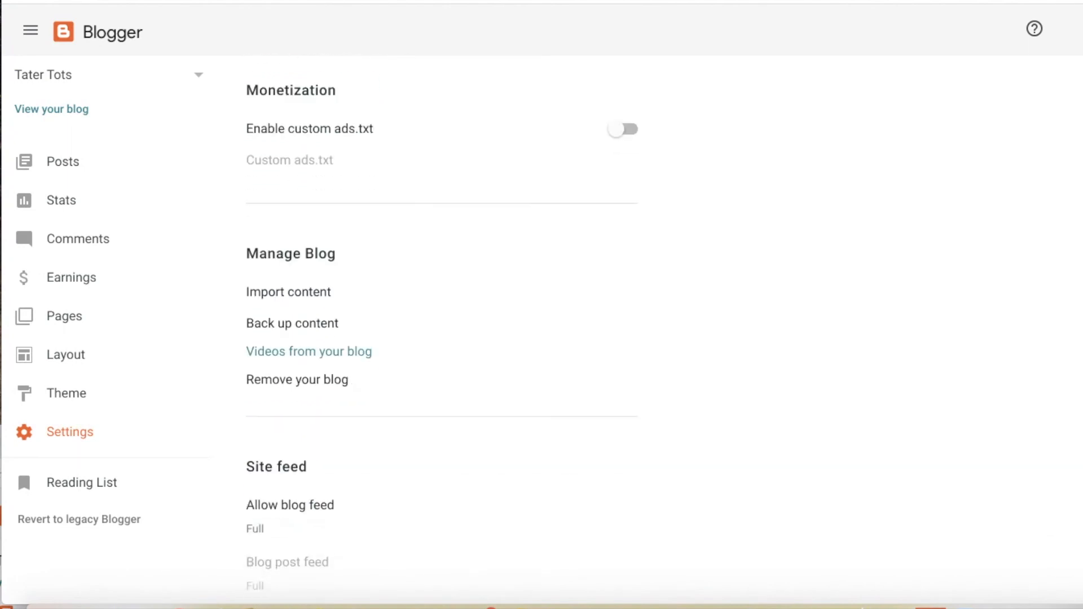
{"action": "scroll", "coordinate": [441, 327], "scroll_direction": "down", "scroll_amount": 3}
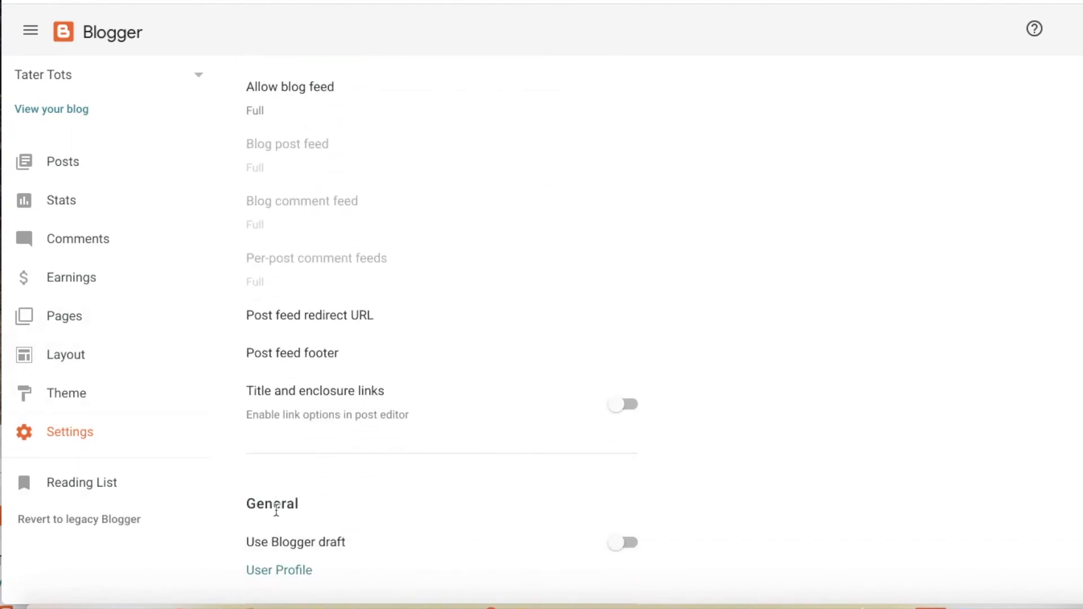
{"action": "left_click", "coordinate": [279, 570]}
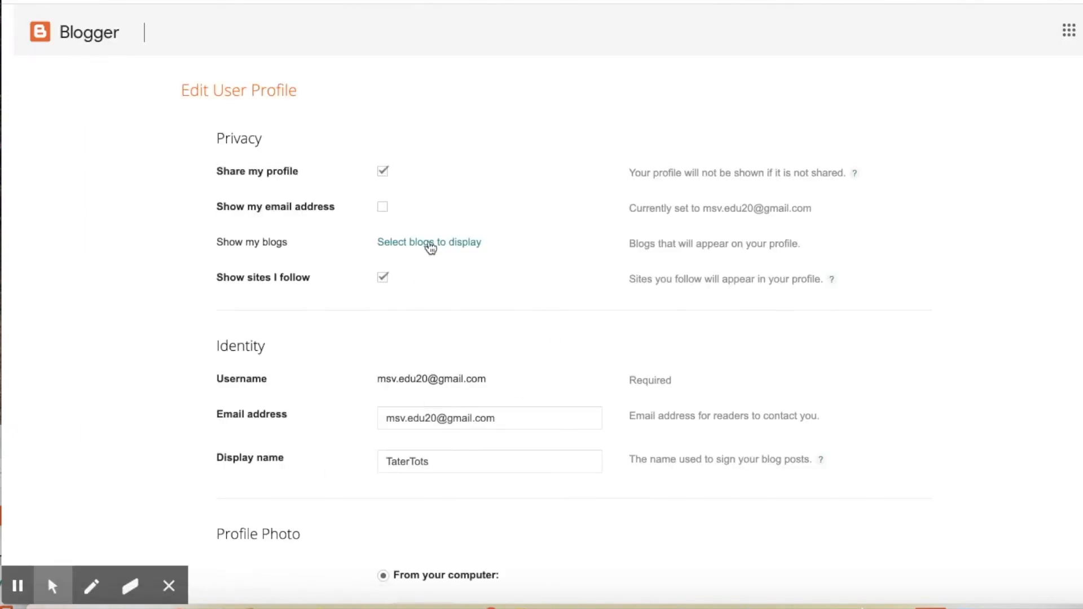
Step: Replace the display name TaterTots with the author's own name and show the email address on the profile
{"action": "left_click", "coordinate": [431, 462]}
{"action": "left_click_drag", "start_coordinate": [432, 462], "coordinate": [372, 463]}
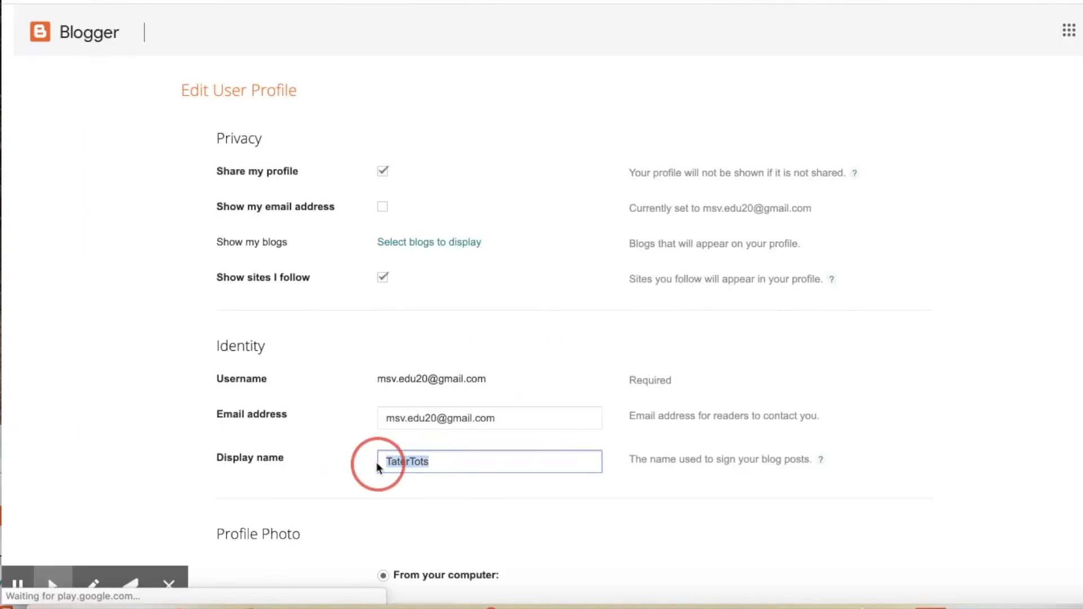
{"action": "type", "text": "Victoria"}
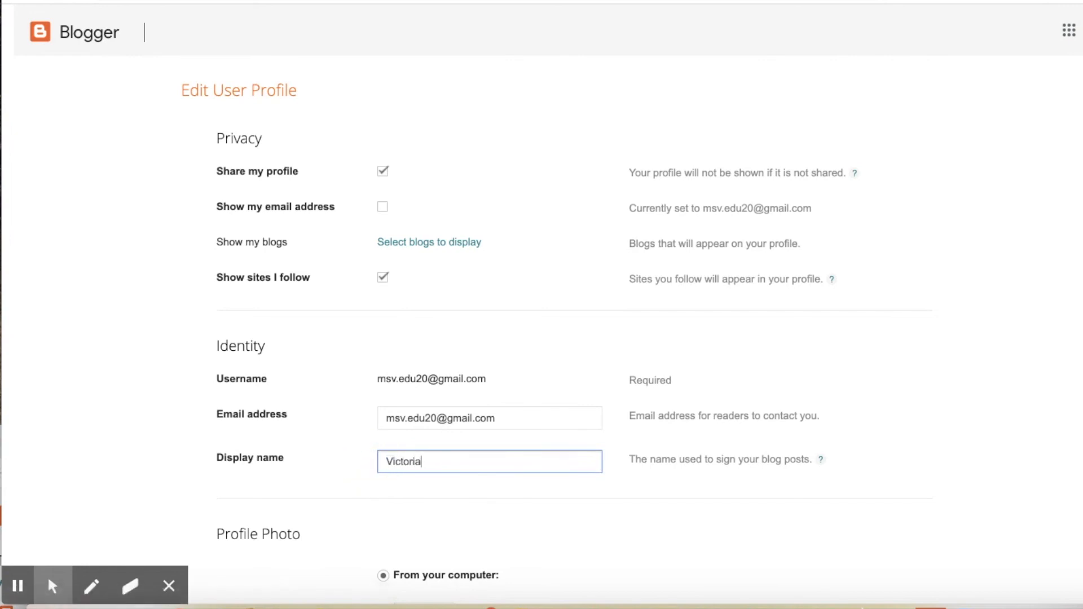
{"action": "left_click", "coordinate": [583, 481]}
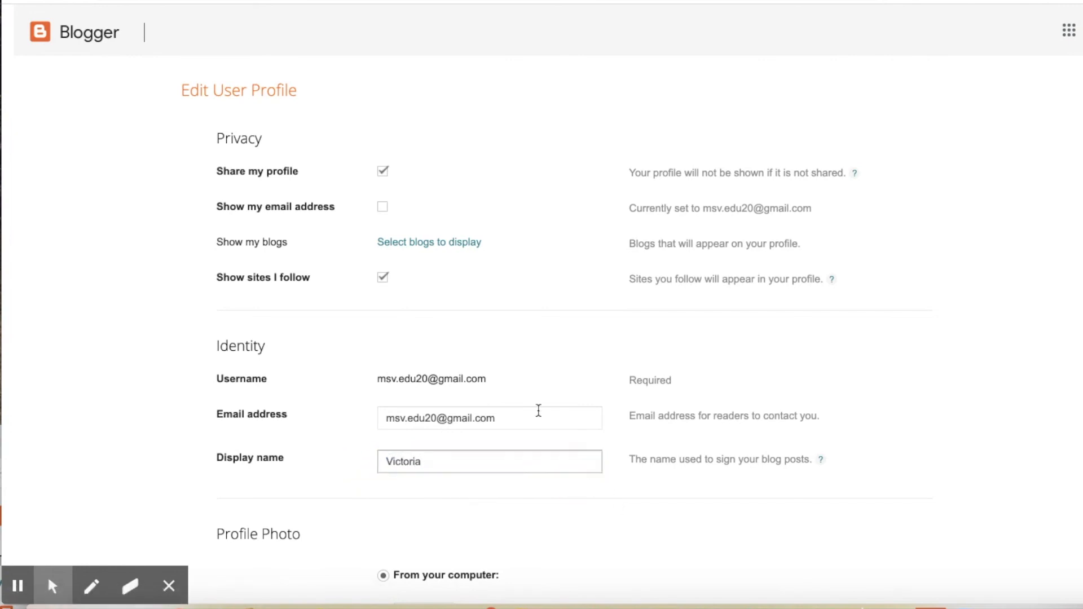
{"action": "left_click", "coordinate": [382, 207]}
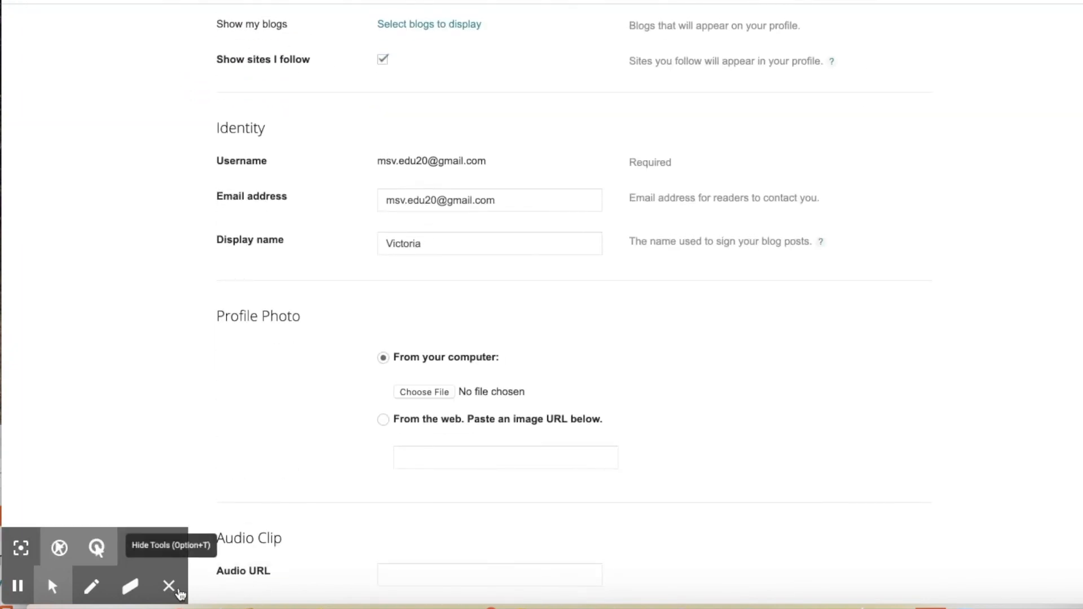
{"action": "left_click", "coordinate": [169, 587]}
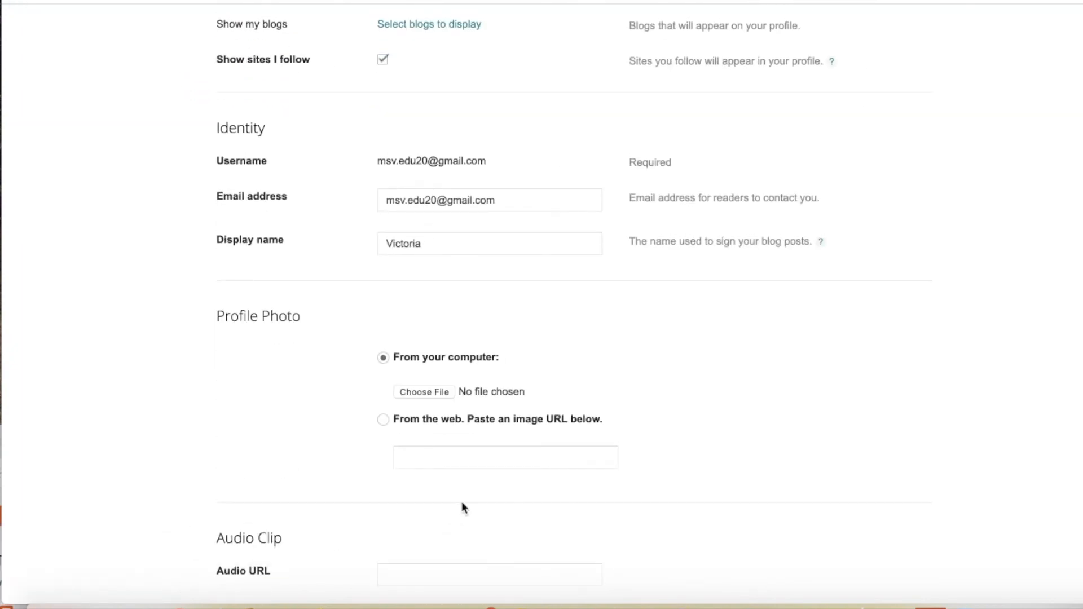
Step: Upload TaterTot.png from the computer as the profile photo
{"action": "left_click", "coordinate": [425, 393]}
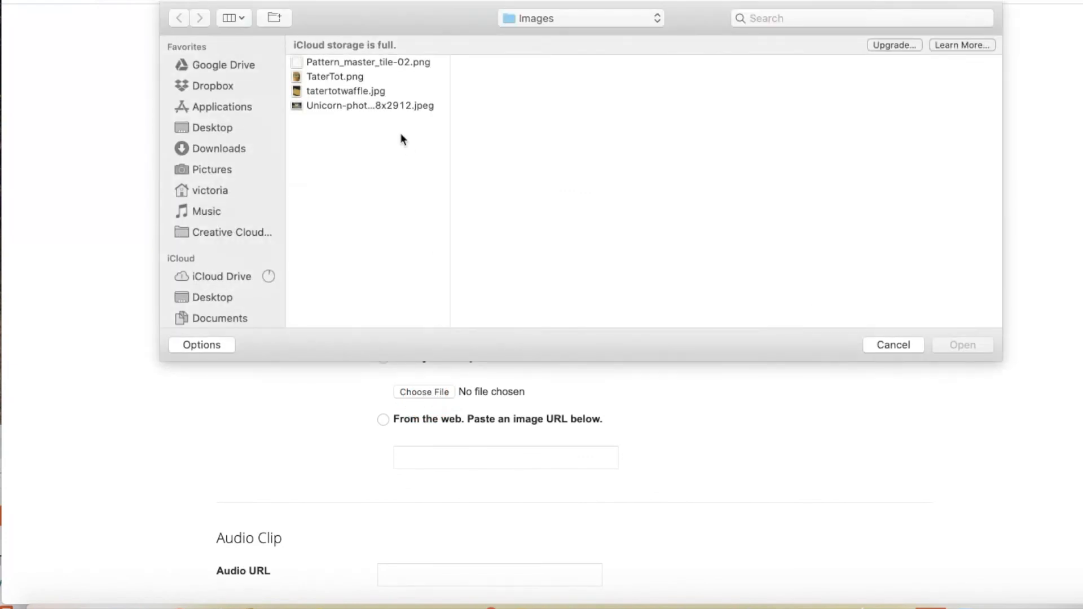
{"action": "left_click", "coordinate": [364, 78]}
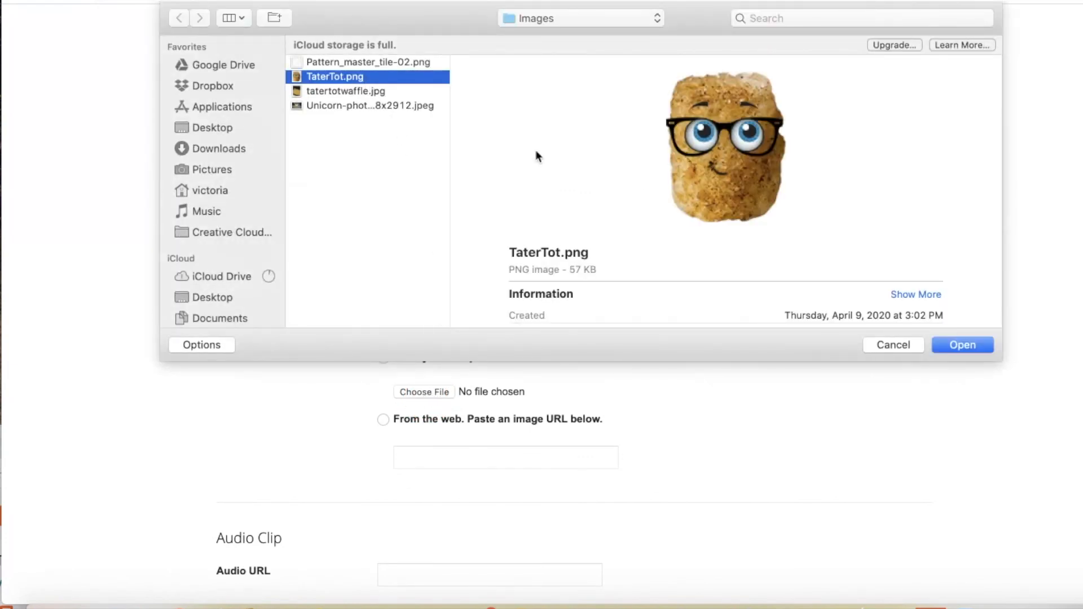
{"action": "left_click", "coordinate": [971, 345]}
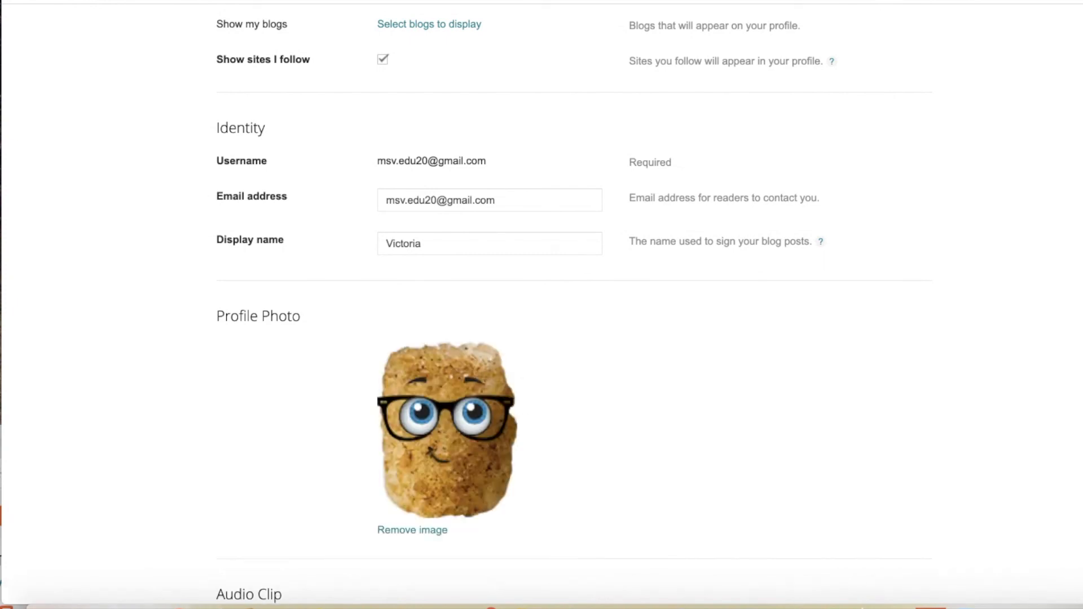
{"action": "scroll", "coordinate": [558, 304], "scroll_direction": "up", "scroll_amount": 2}
{"action": "scroll", "coordinate": [559, 304], "scroll_direction": "down", "scroll_amount": 10}
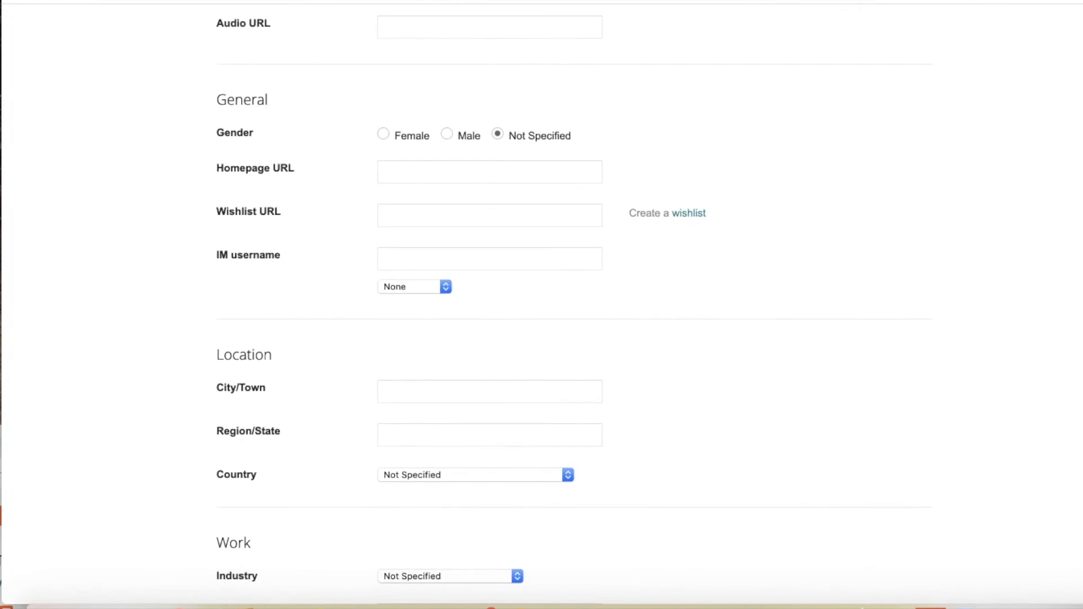
Step: Choose Female, enter 'Potato escape.' under Favorite movies, and save the profile
{"action": "left_click", "coordinate": [386, 134]}
{"action": "scroll", "coordinate": [578, 380], "scroll_direction": "down", "scroll_amount": 5}
{"action": "scroll", "coordinate": [565, 478], "scroll_direction": "down", "scroll_amount": 8}
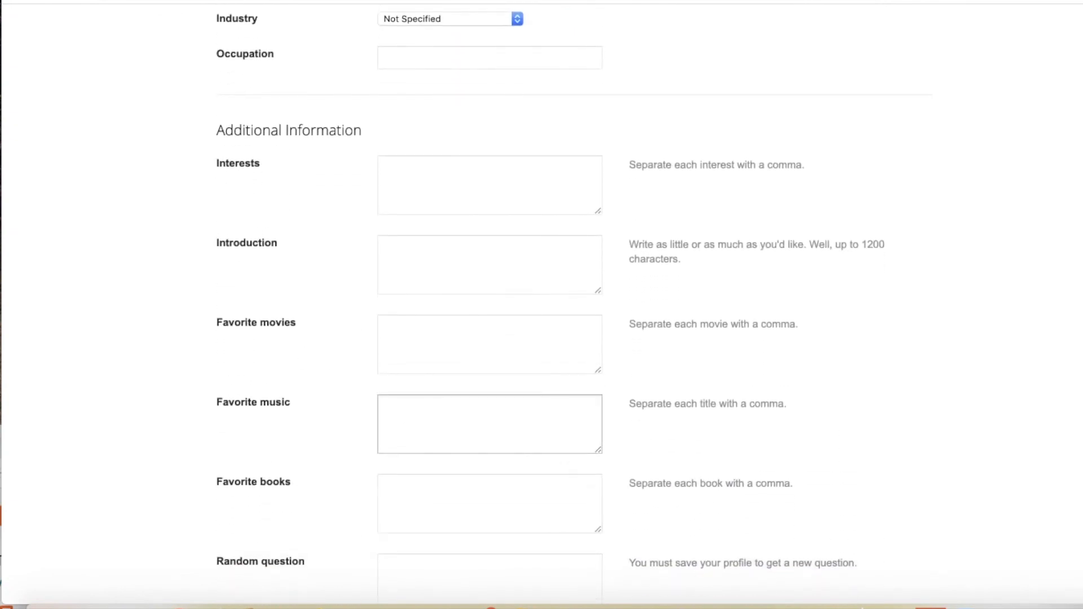
{"action": "left_click", "coordinate": [479, 357]}
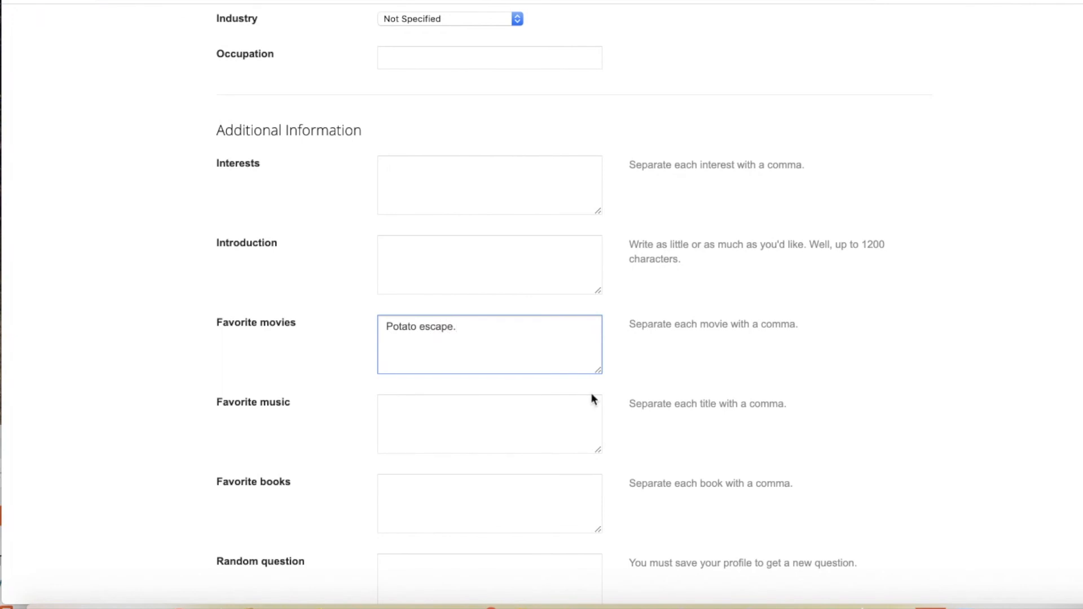
{"action": "scroll", "coordinate": [512, 344], "scroll_direction": "down", "scroll_amount": 5}
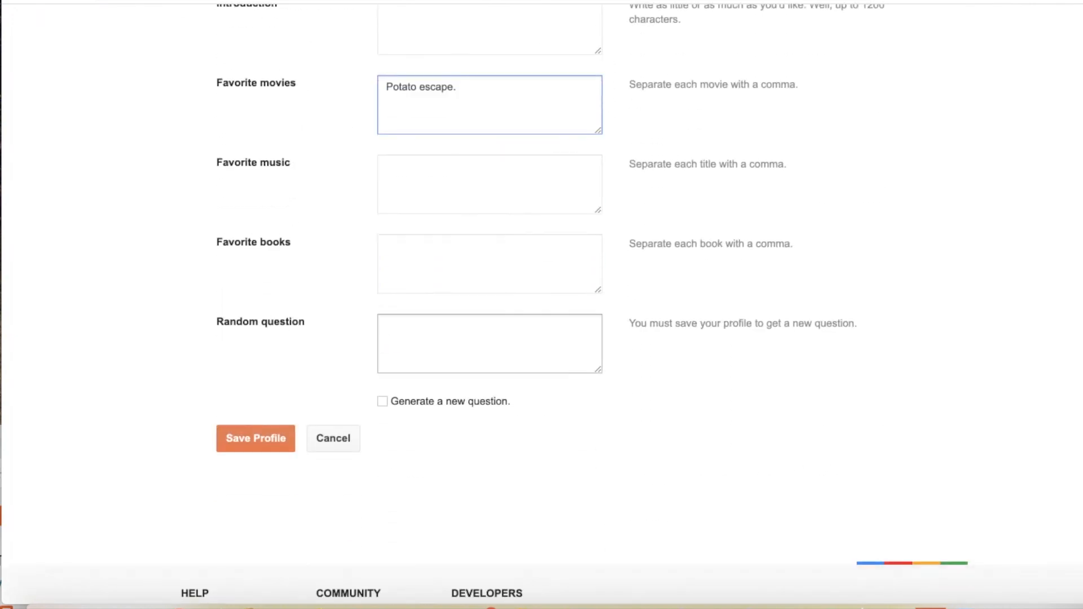
{"action": "left_click", "coordinate": [255, 440]}
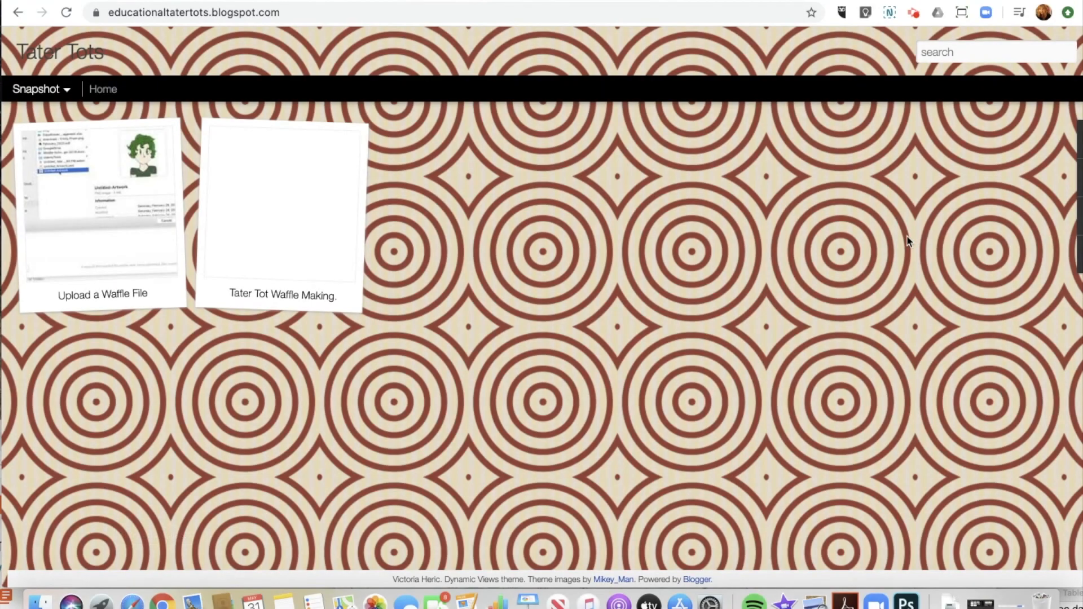
Step: Expand the blog's This is Me!! gadget and open the first contributor's profile
{"action": "mouse_move", "coordinate": [1033, 145]}
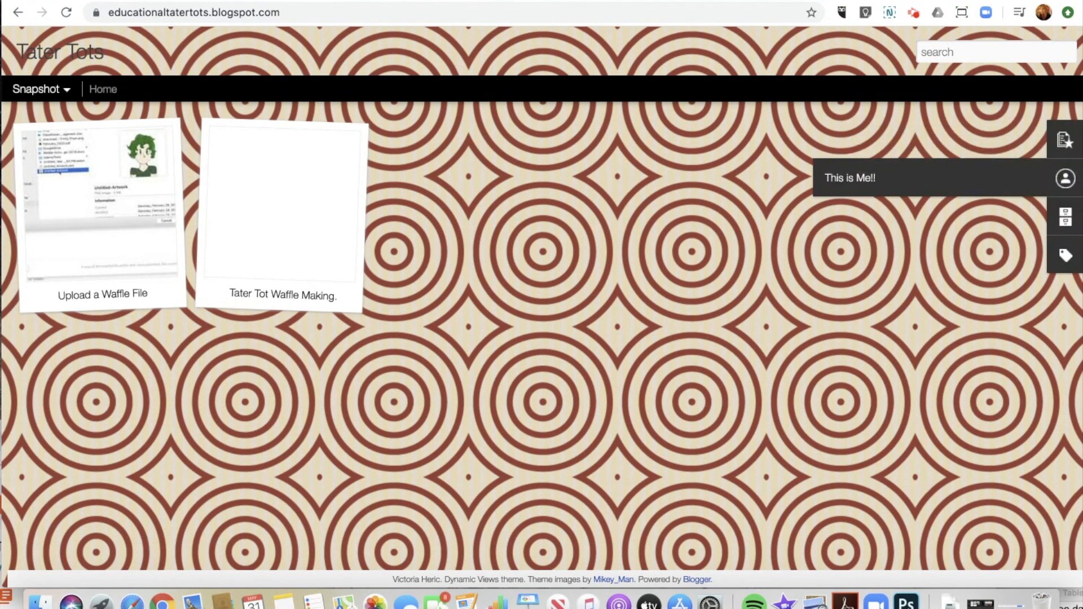
{"action": "left_click", "coordinate": [926, 174]}
{"action": "left_click", "coordinate": [862, 208]}
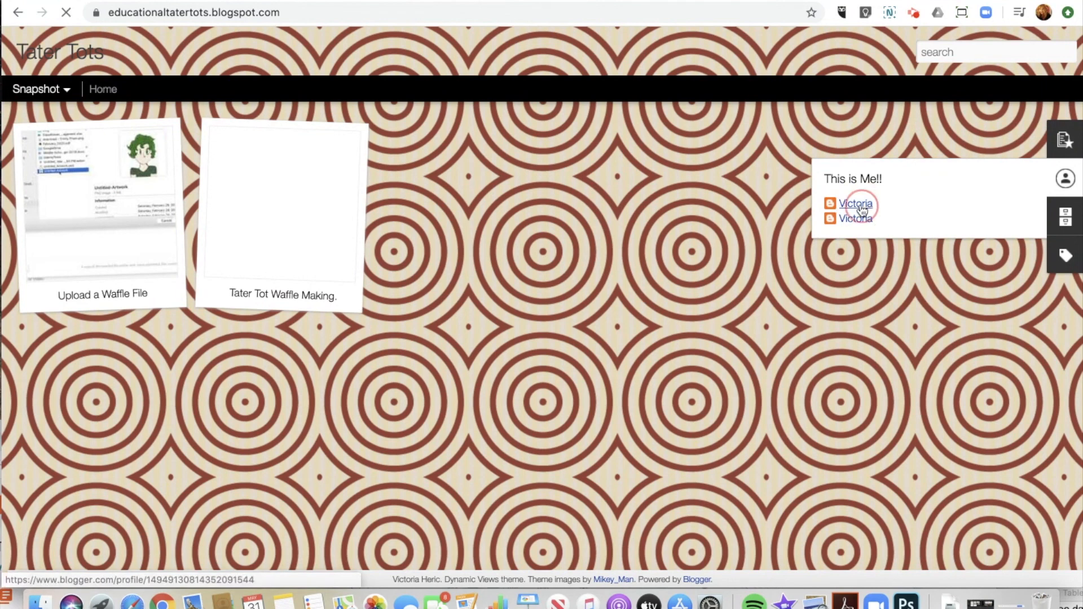